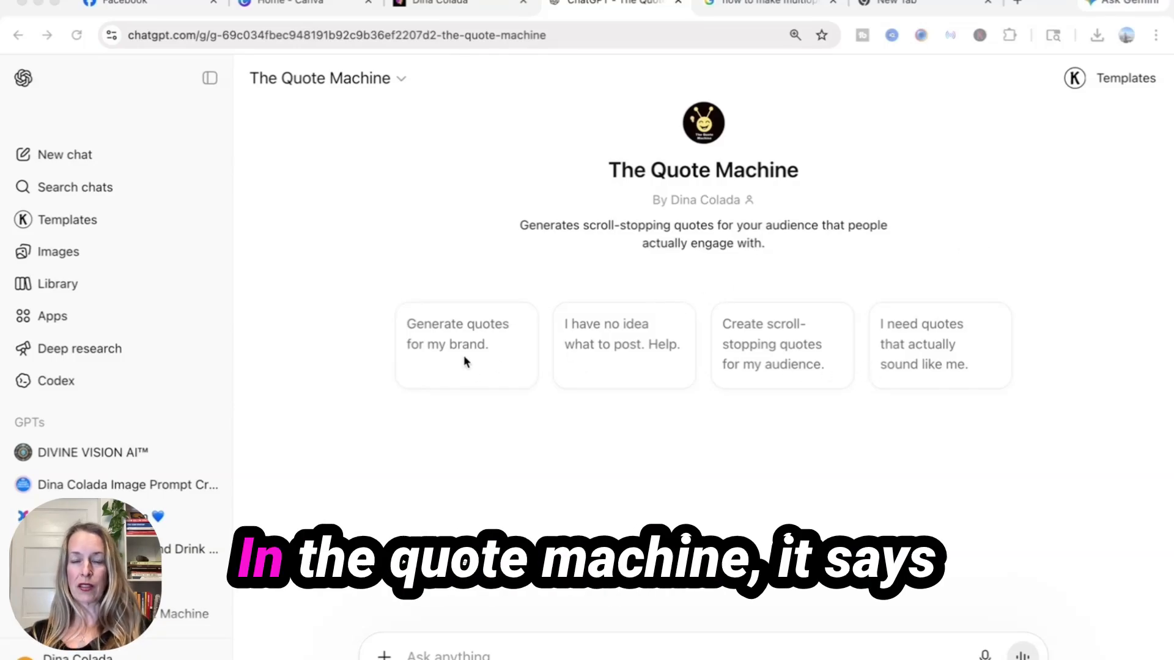
# - Ask The Quote Machine to generate quotes for my brand and describe the brand as selling lemonade at the named drink stand
pyautogui.click(479, 334)
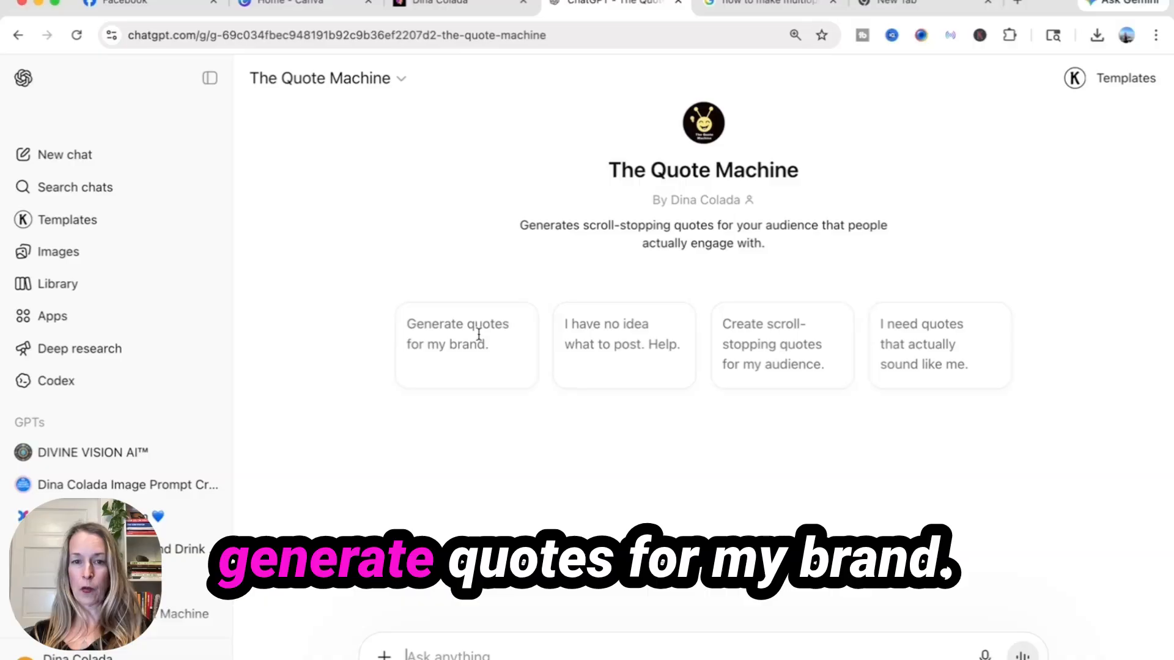
pyautogui.click(480, 337)
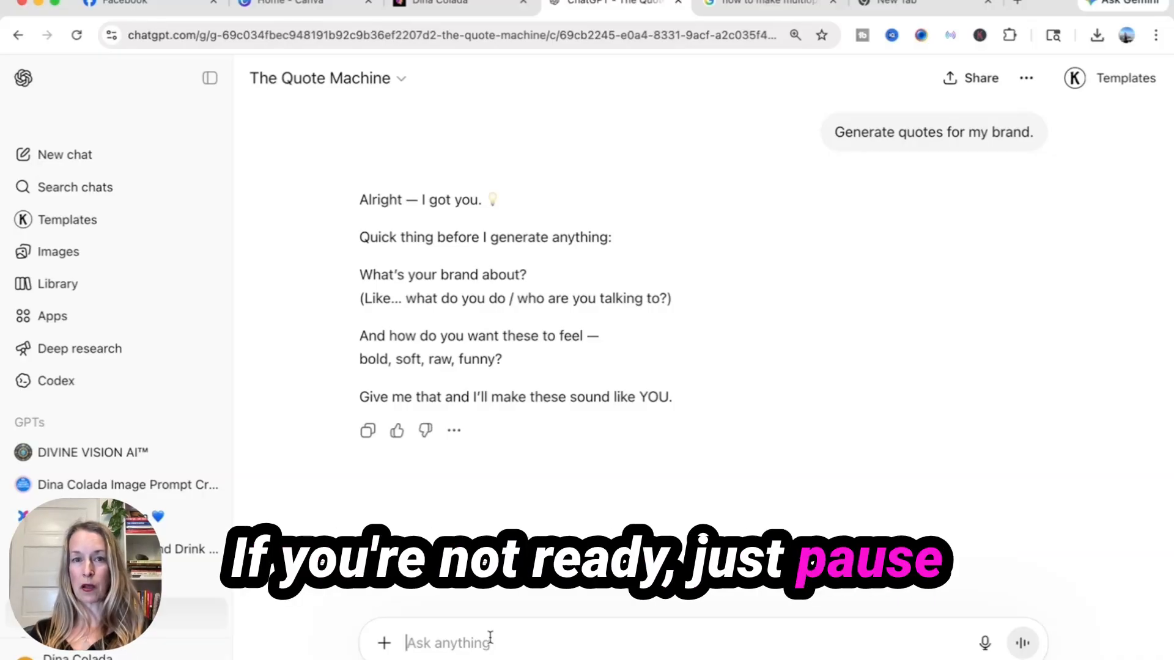
pyautogui.write('I sell lemonade at dina coladas drnk stand.')
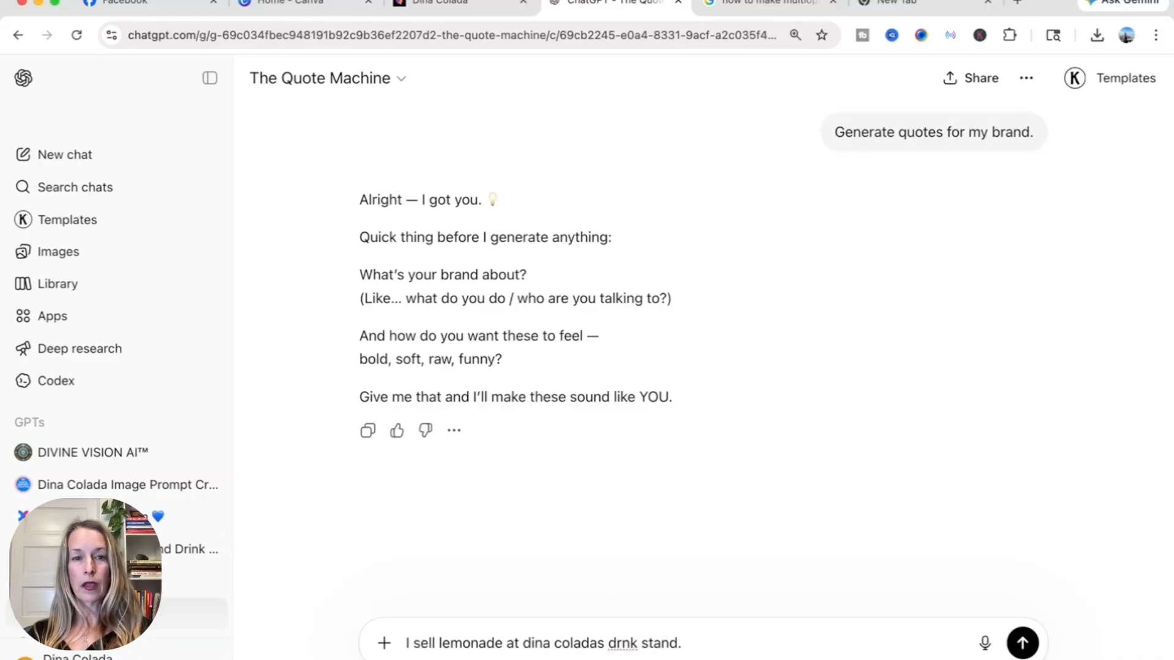
pyautogui.press('Return')
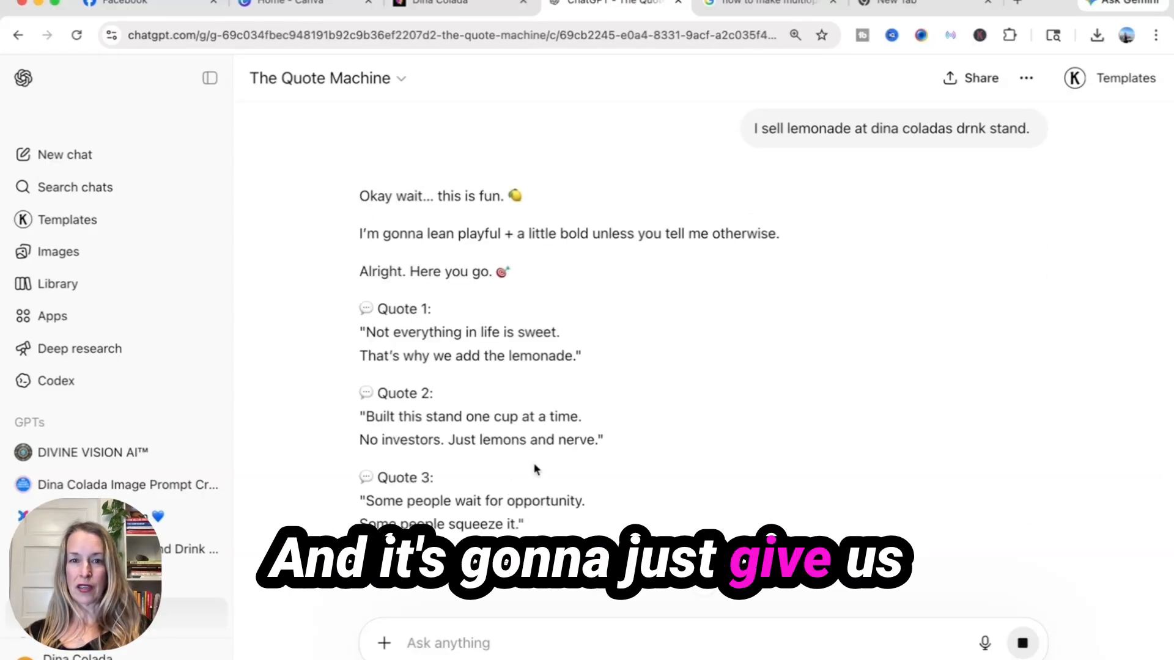
# - Look through the generated quotes and request a larger batch with "give me a mix of 30 quotes total"
pyautogui.scroll(-2, 603, 402)
pyautogui.scroll(-1, 603, 402)
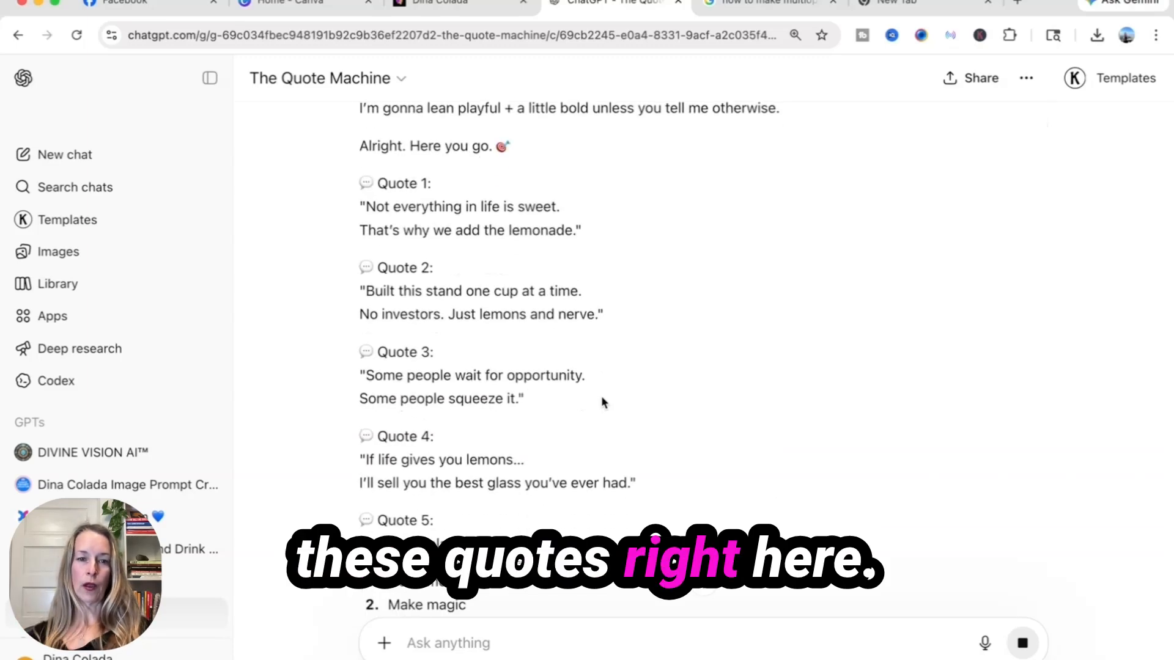
pyautogui.scroll(-4, 603, 403)
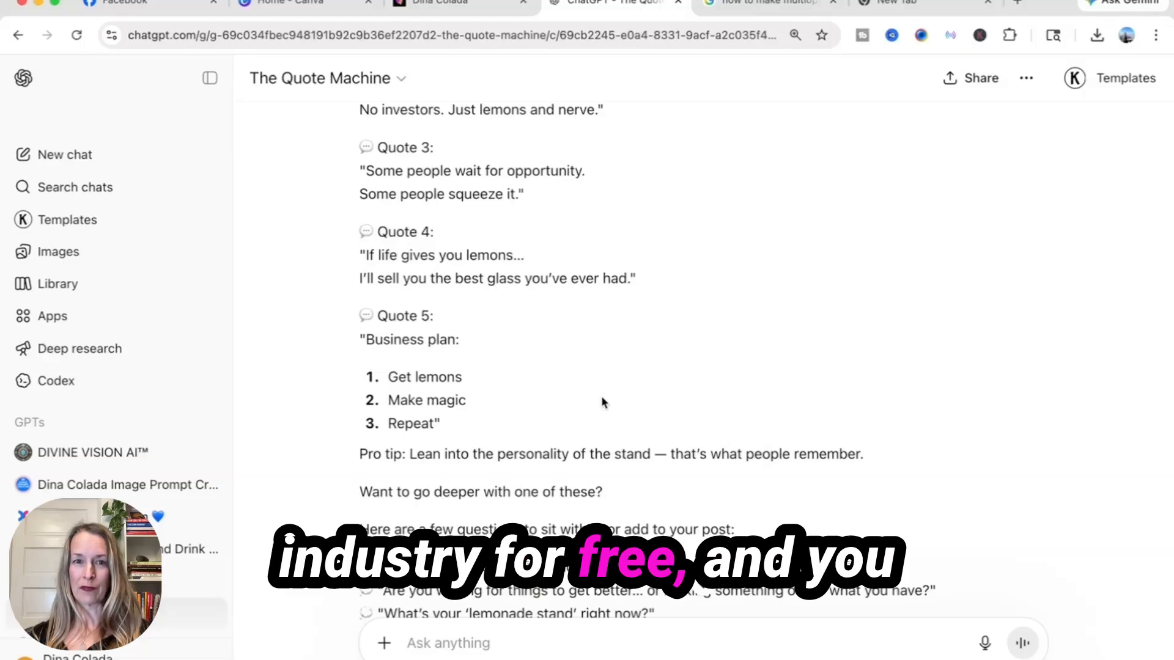
pyautogui.scroll(-1, 614, 375)
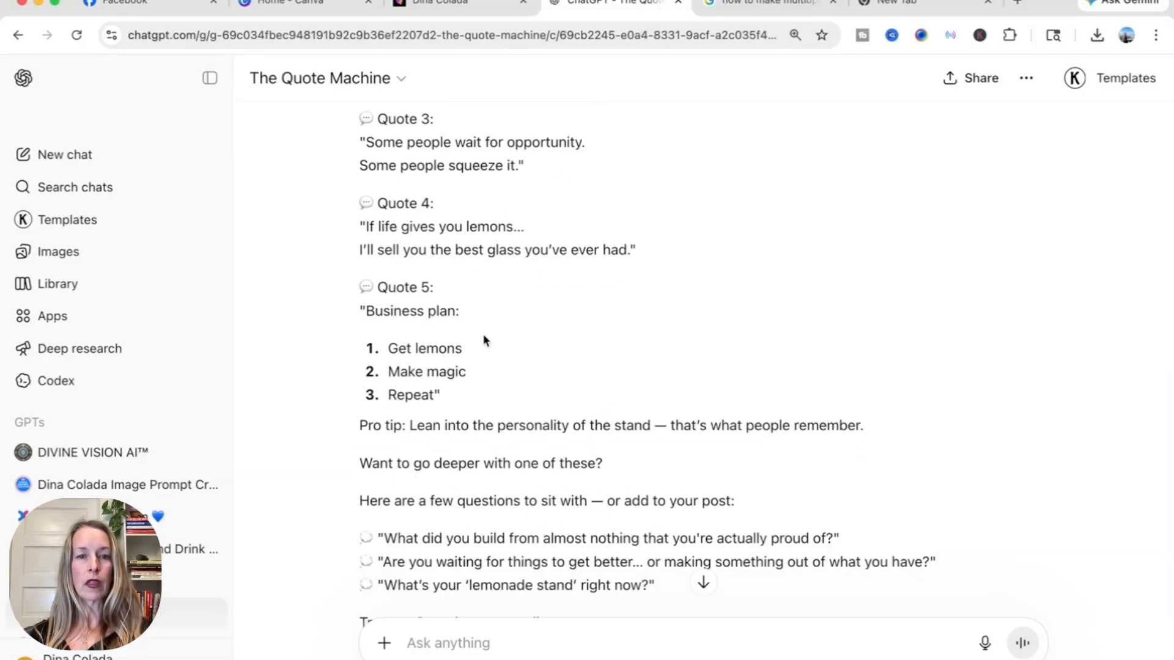
pyautogui.scroll(10, 483, 334)
pyautogui.scroll(-10, 483, 334)
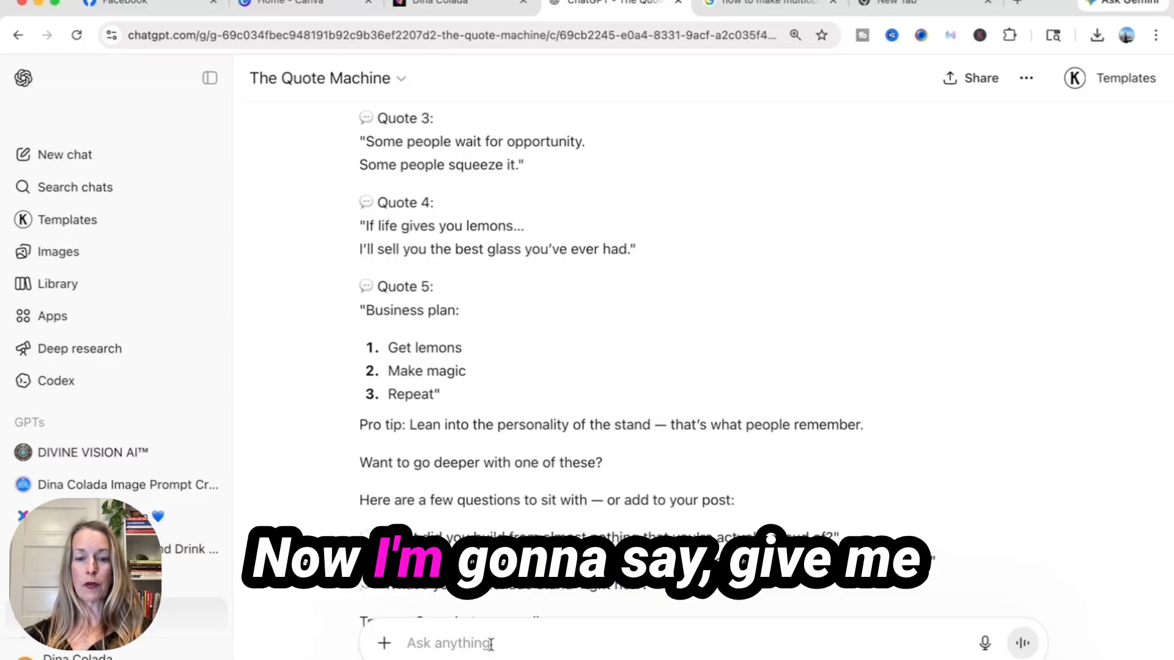
pyautogui.write('e me a mix of')
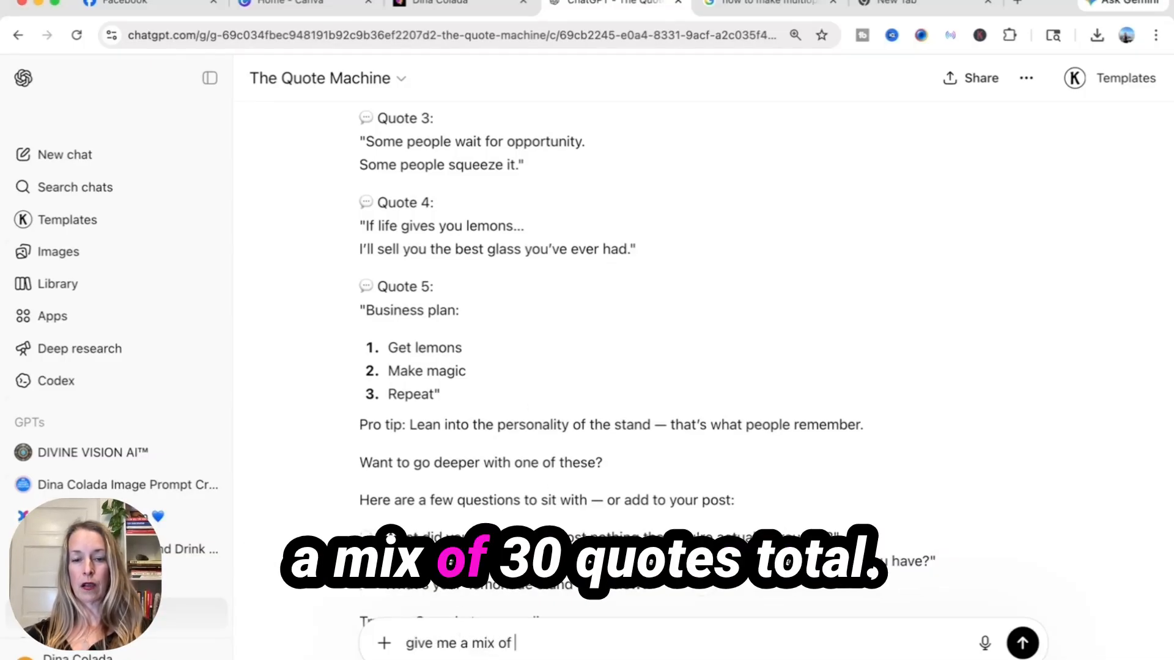
pyautogui.write(' 30 quotes')
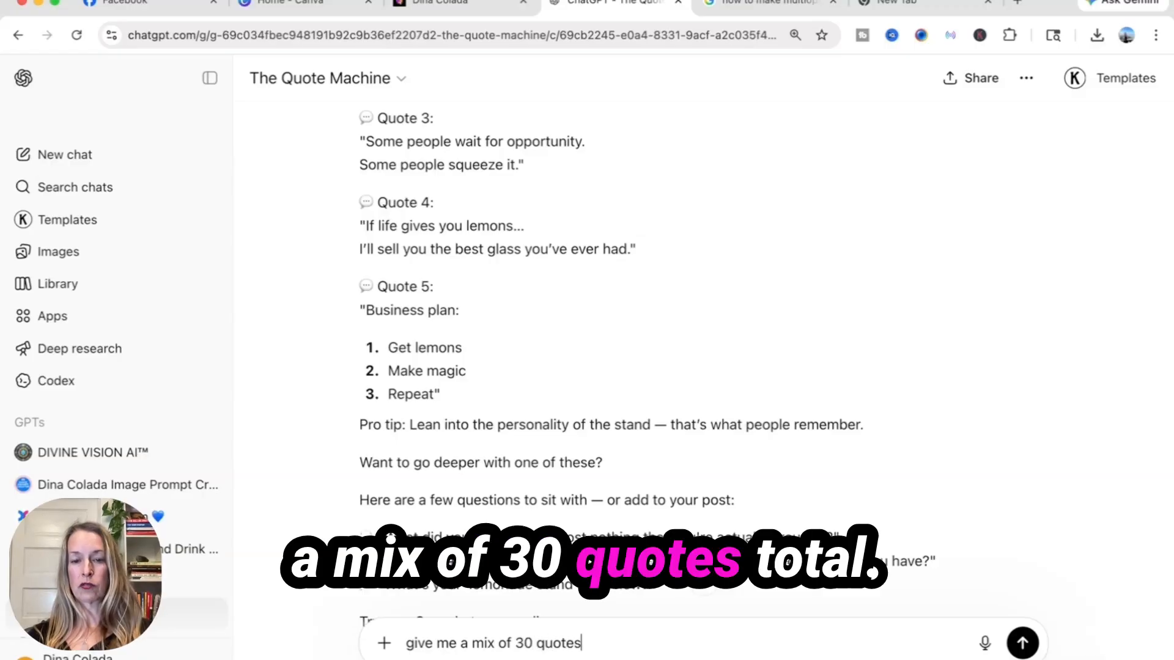
pyautogui.write(' total')
pyautogui.press('Return')
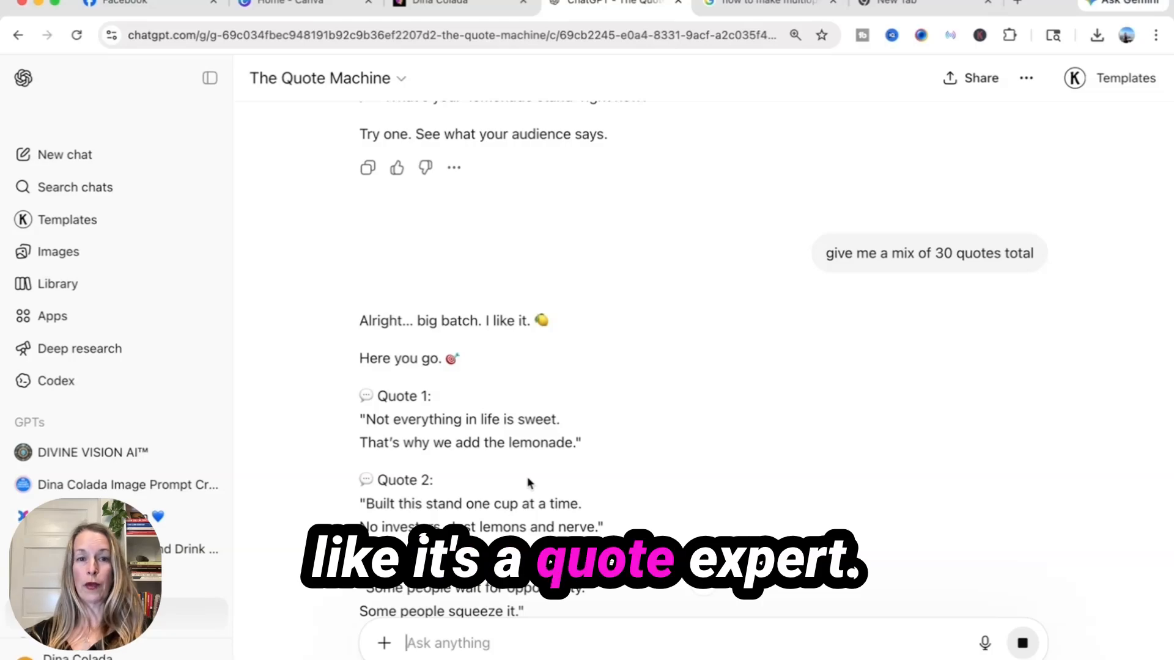
# - Ask the chatbot to put the 30 quotes in a table with 2 columns
pyautogui.scroll(-10, 529, 483)
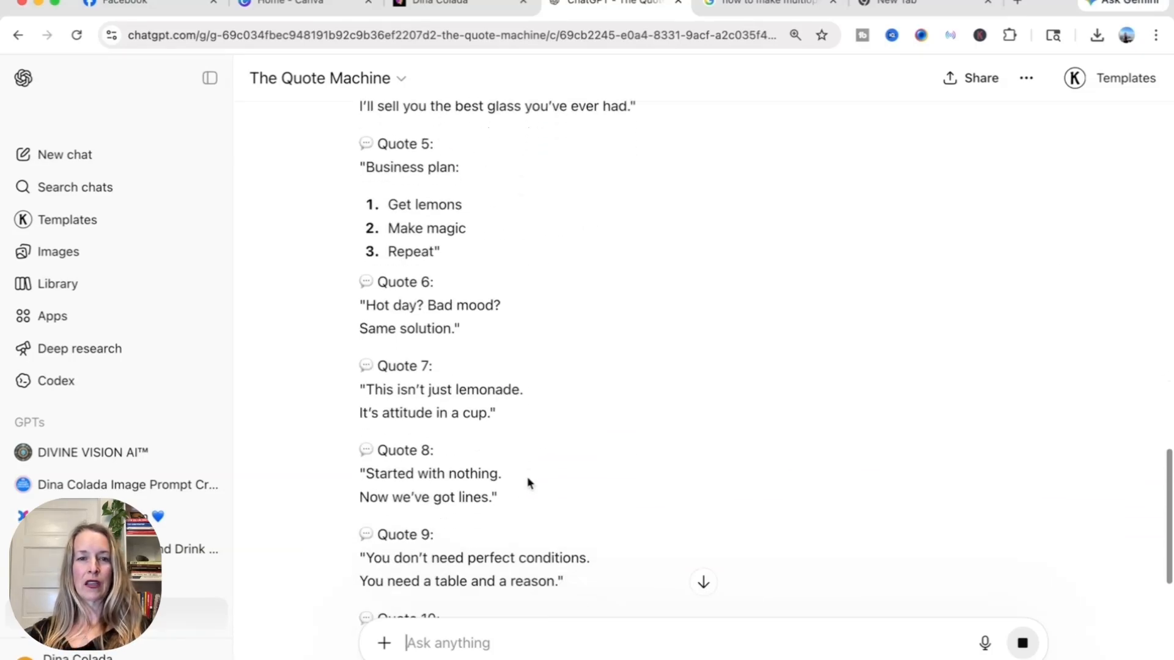
pyautogui.scroll(-15, 529, 483)
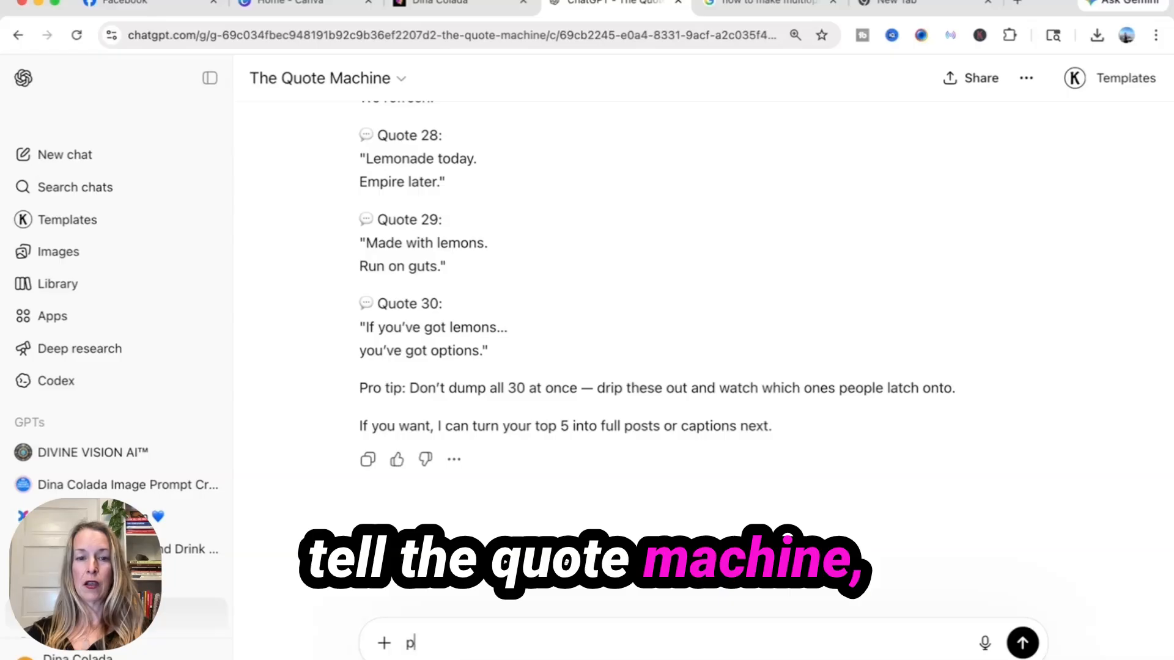
pyautogui.write('ut hese quotes in')
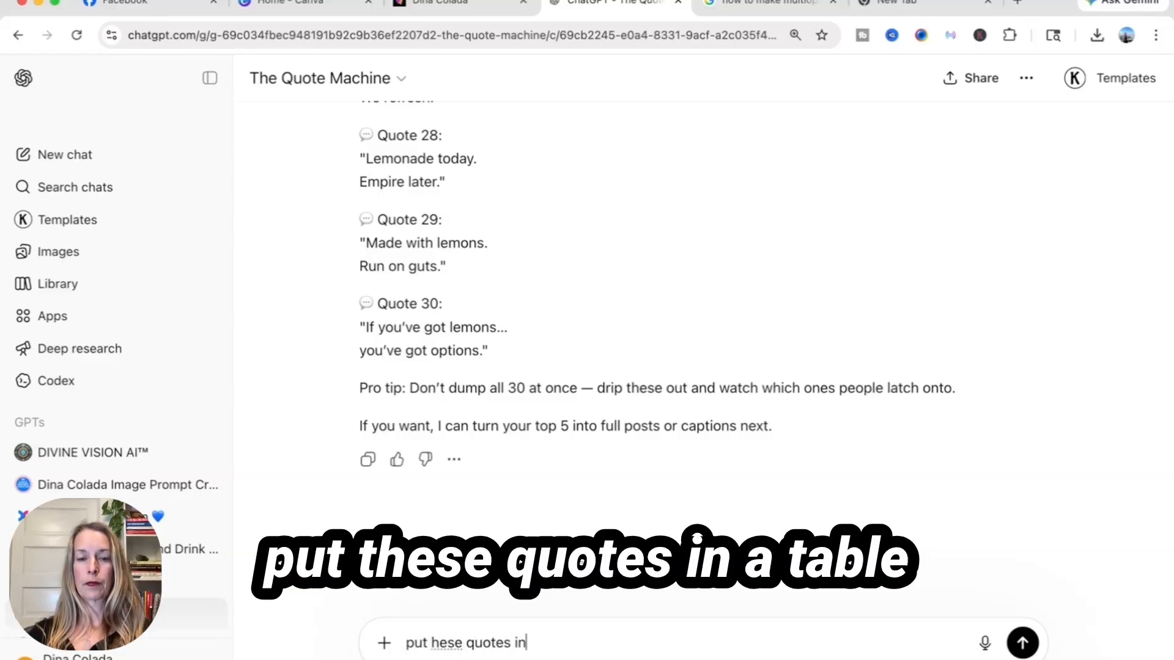
pyautogui.write('a talbe with 2 ')
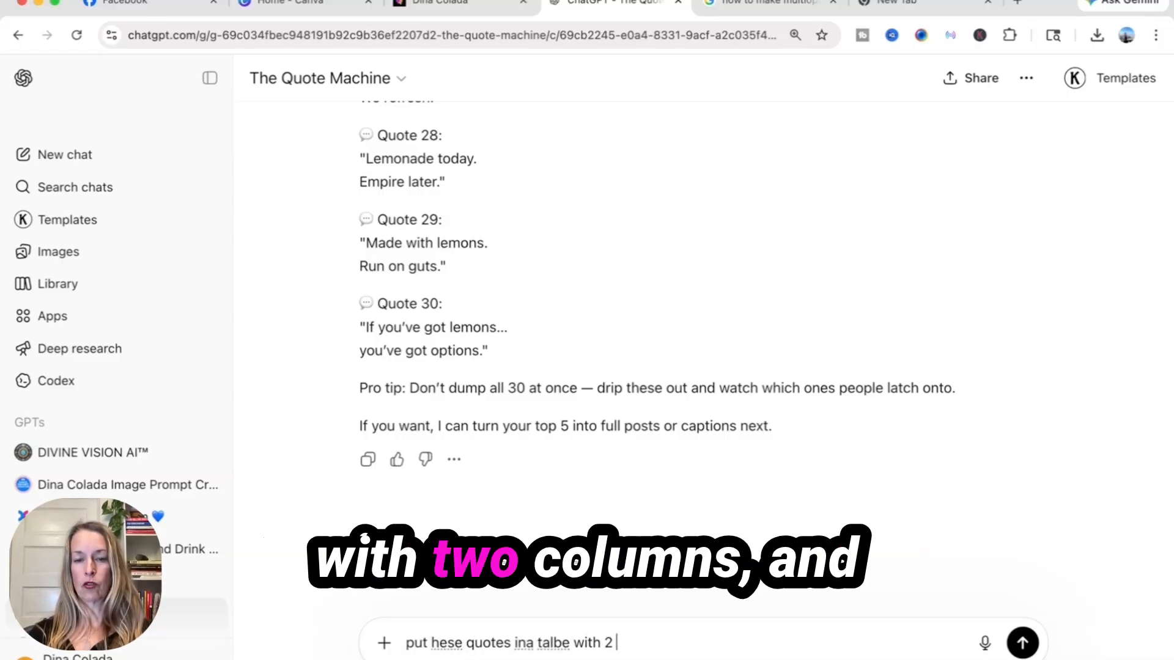
pyautogui.write('columns.')
pyautogui.press('Return')
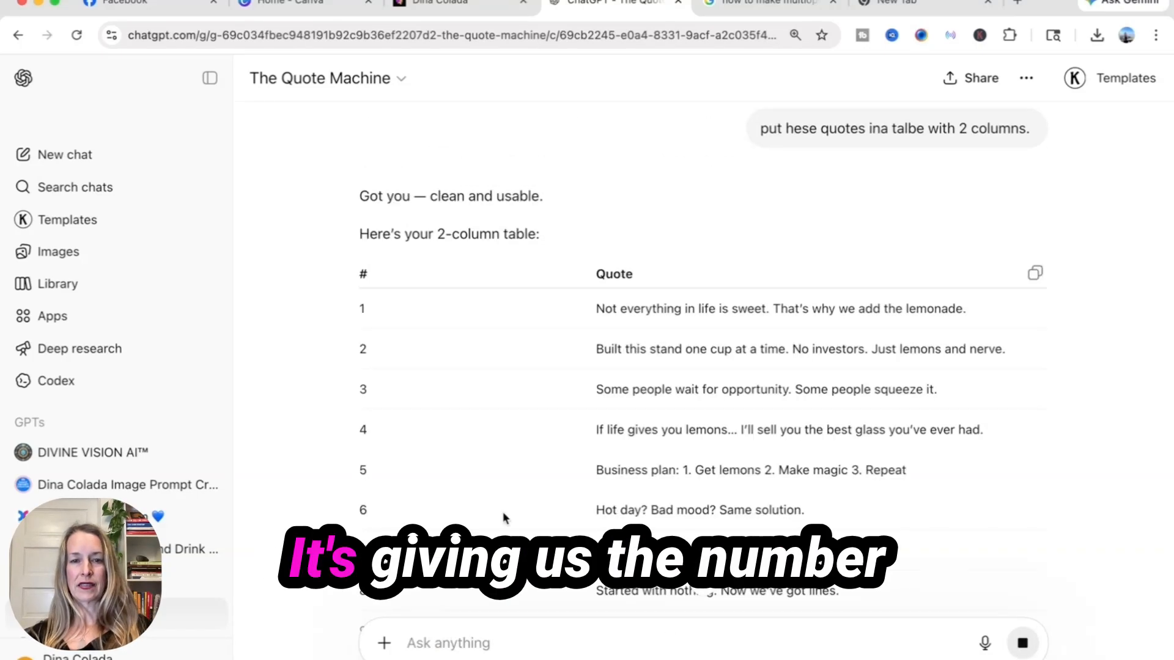
# - Check the two-column quote table through its last row and copy the whole table
pyautogui.scroll(-9, 369, 302)
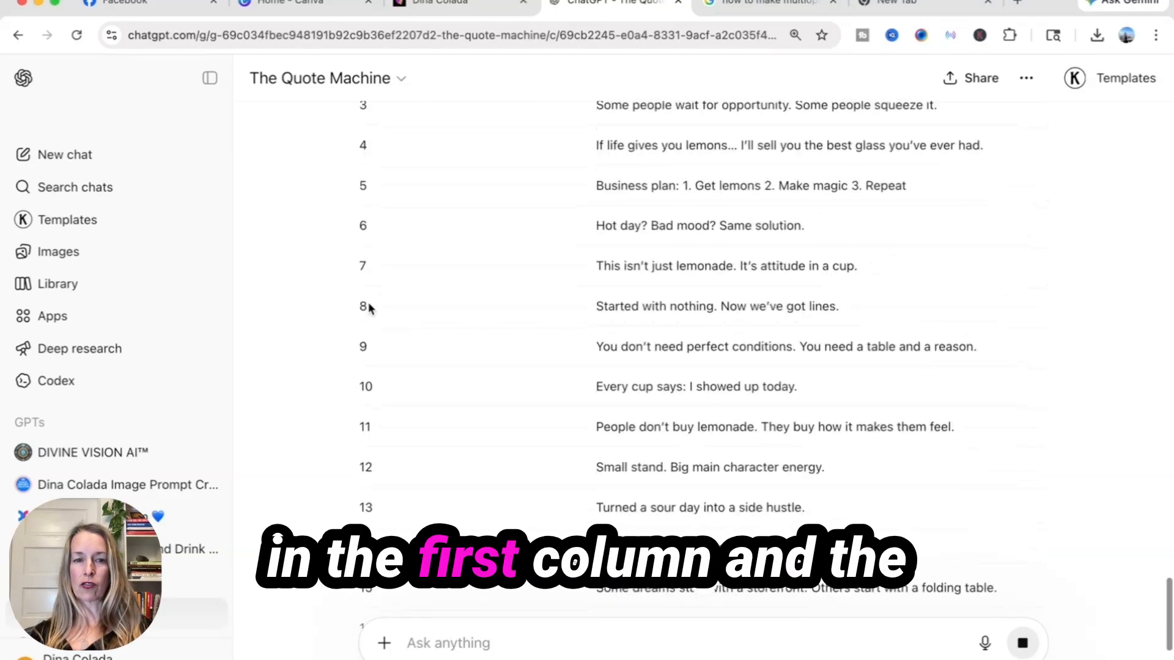
pyautogui.scroll(-10, 801, 394)
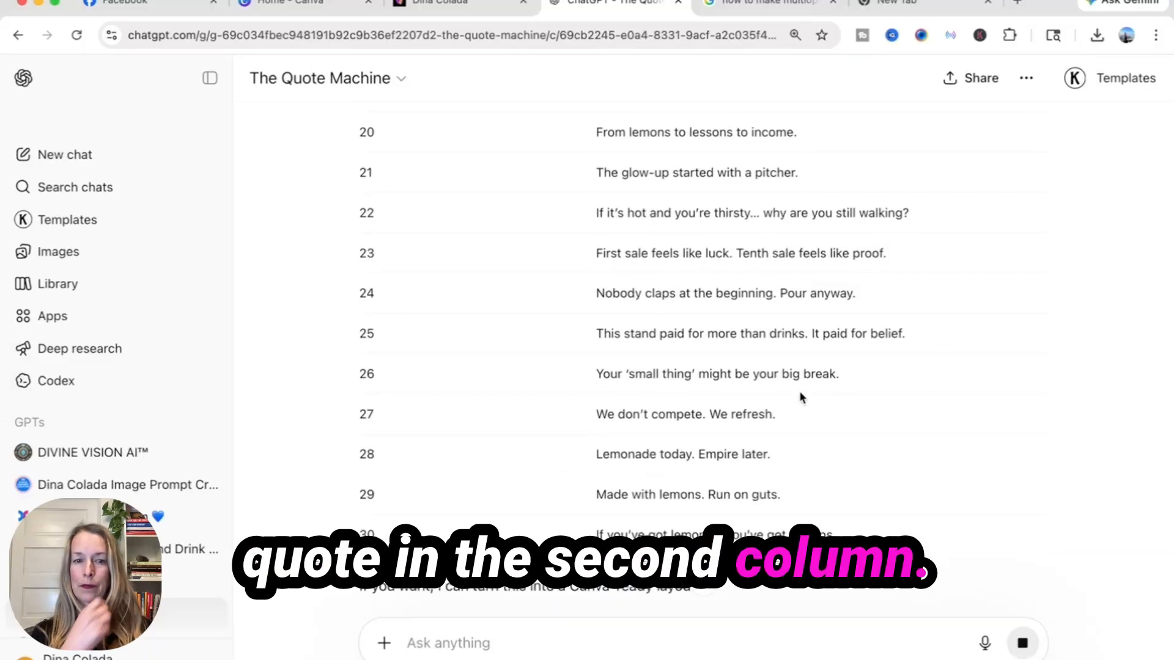
pyautogui.scroll(5, 800, 396)
pyautogui.scroll(10, 800, 394)
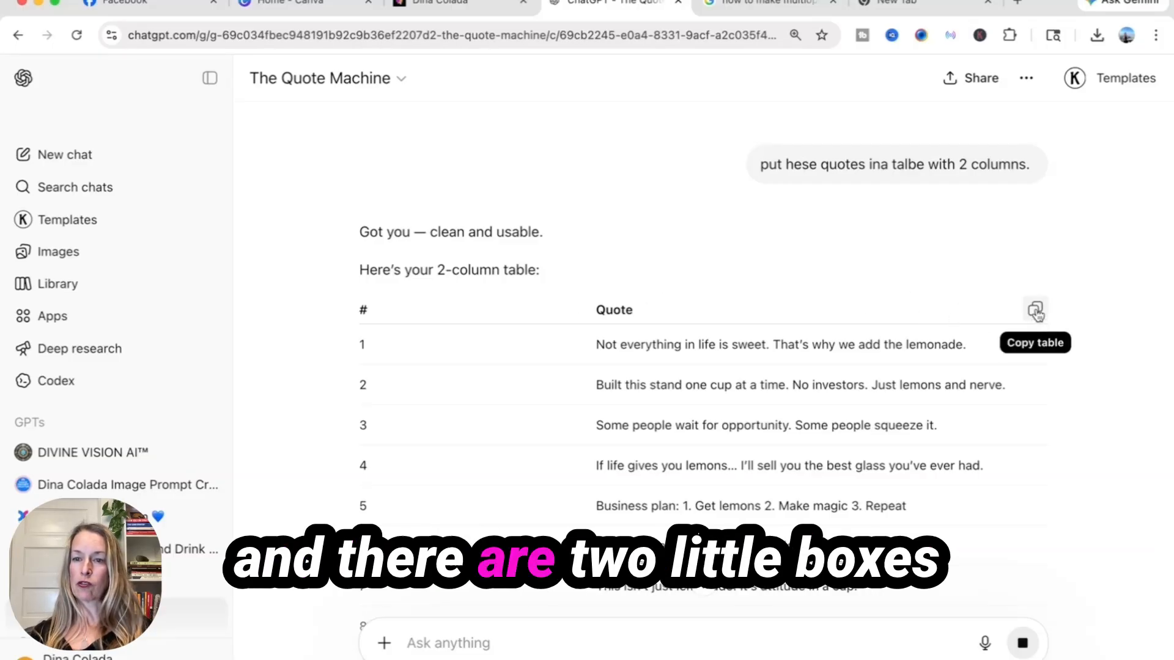
pyautogui.click(1035, 311)
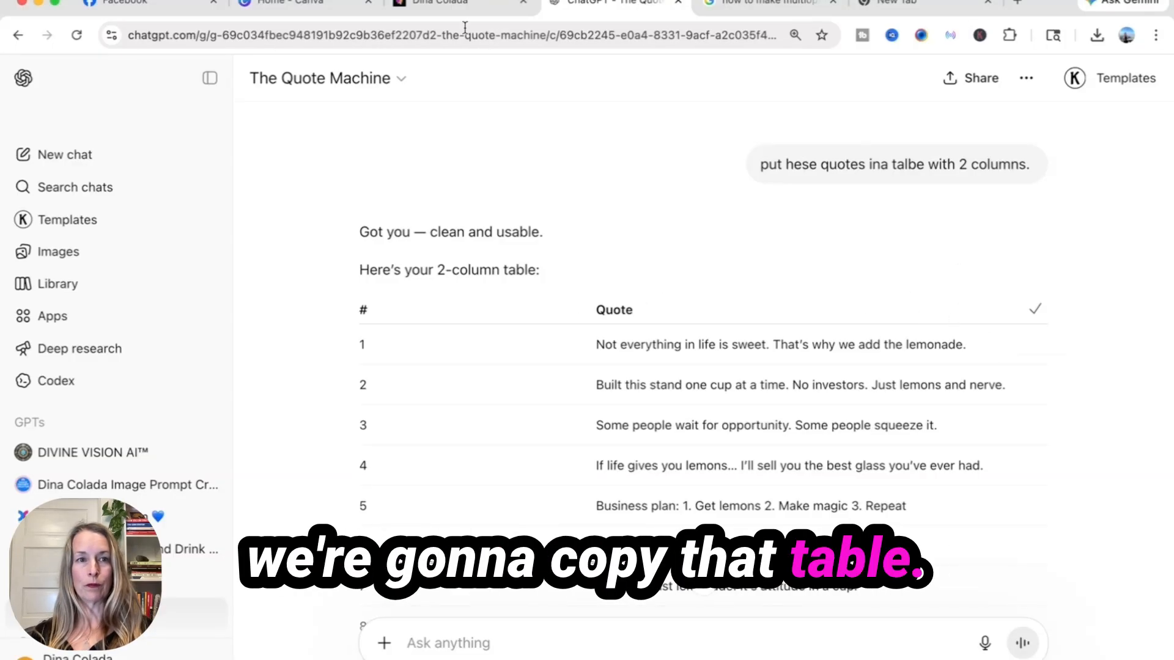
# - Switch to Canva, create a new Sheet design by searching for "sheet", and paste the copied quote table starting at cell A1
pyautogui.click(287, 5)
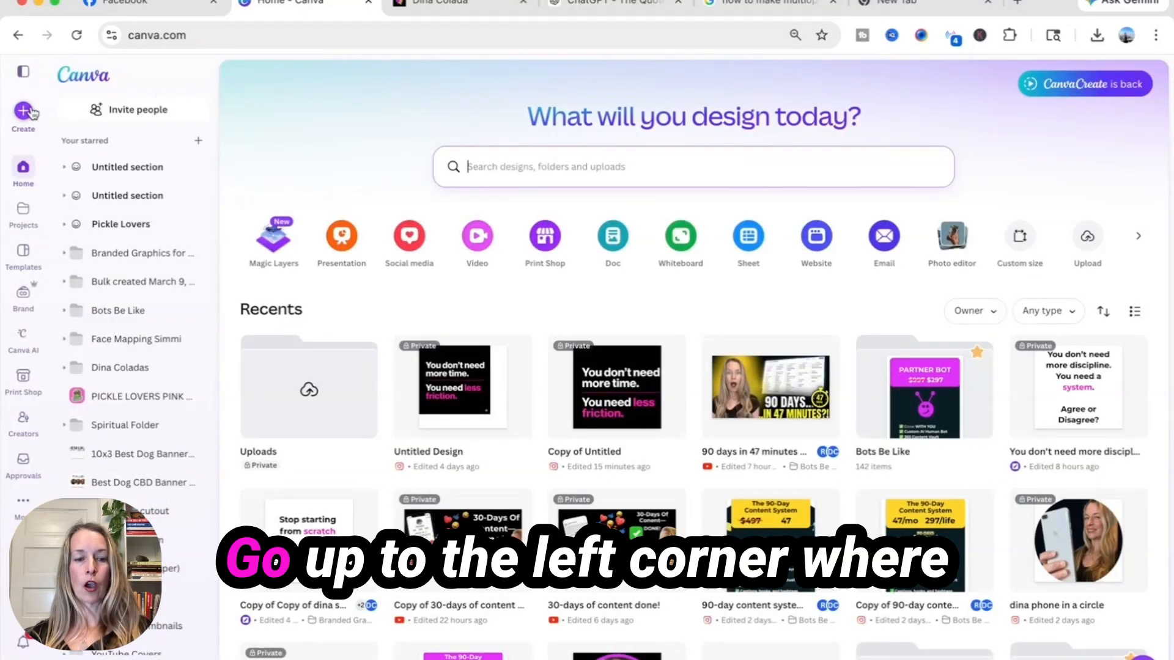
pyautogui.hotkey('ctrl', '+')
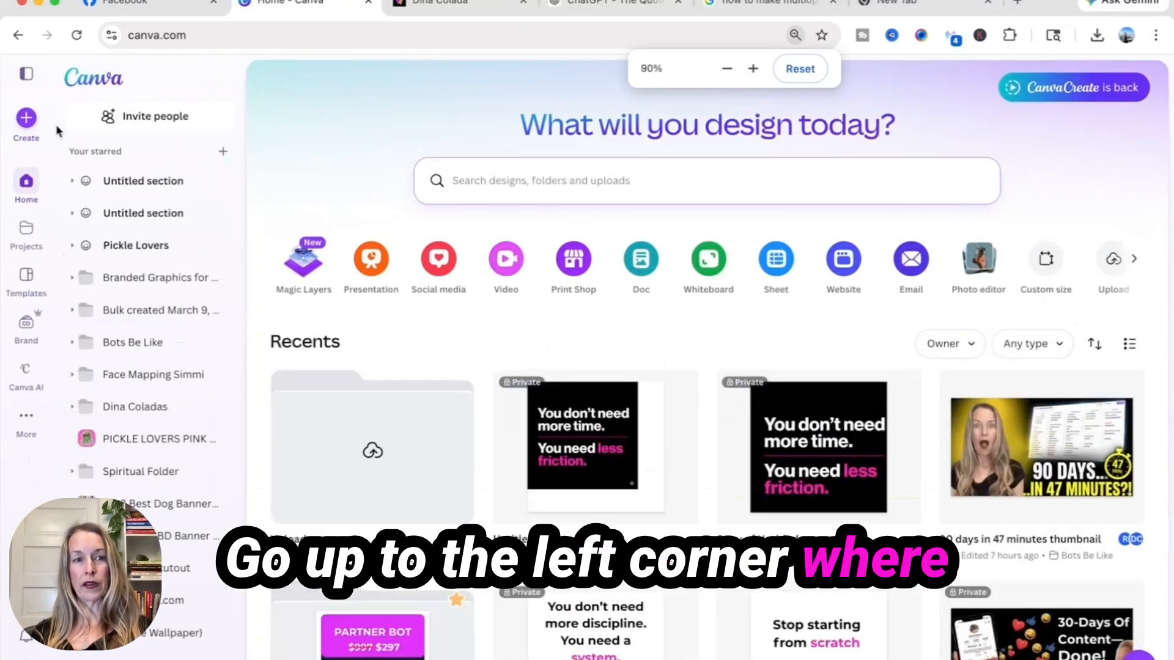
pyautogui.click(25, 119)
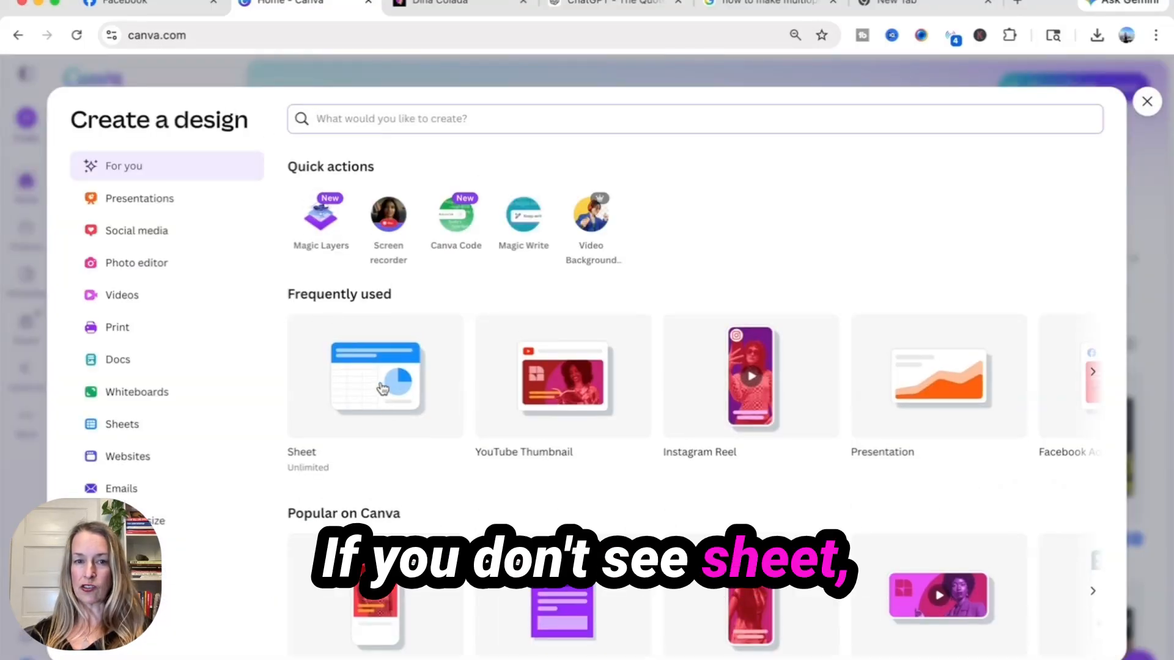
pyautogui.write('sheet')
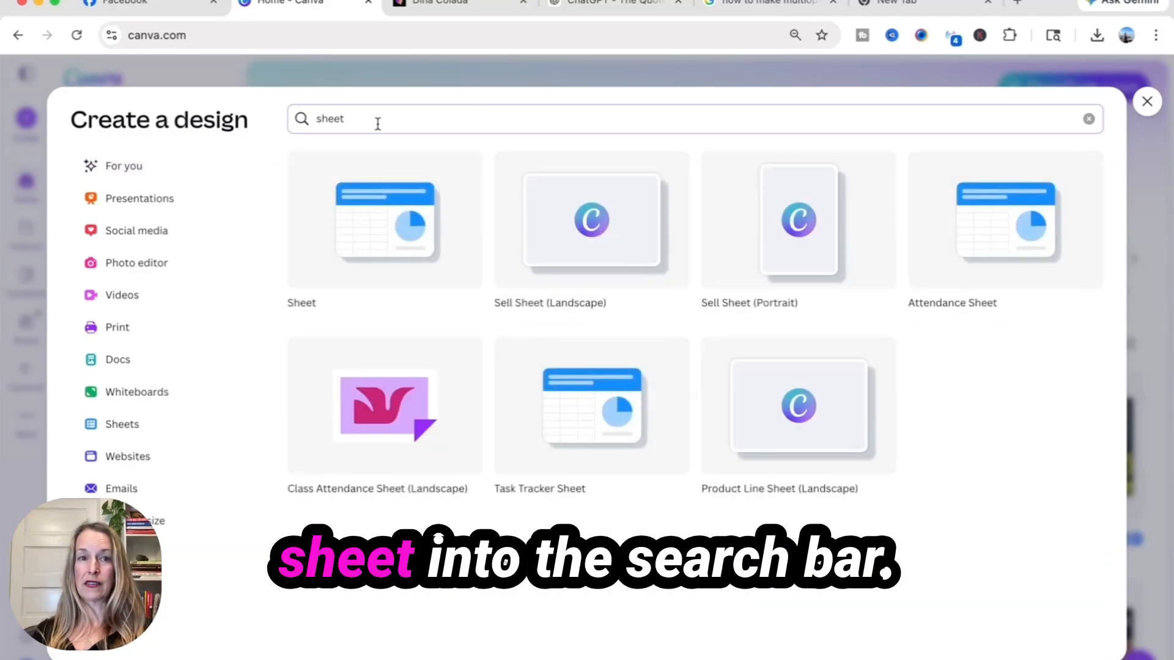
pyautogui.click(392, 220)
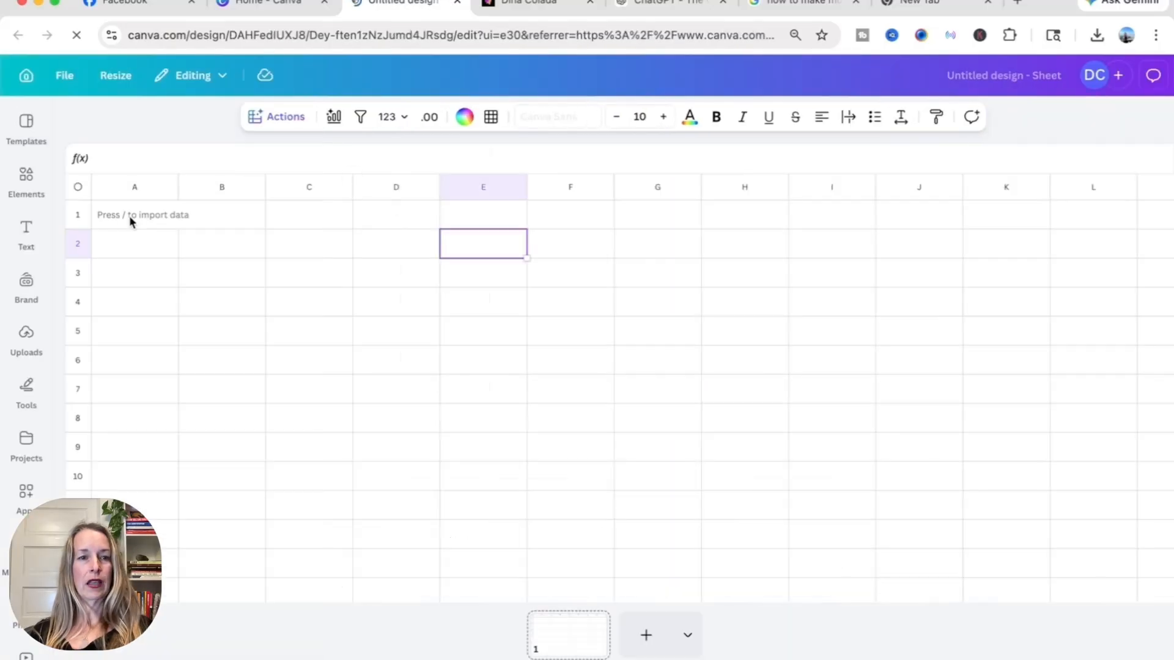
pyautogui.press('super+v')
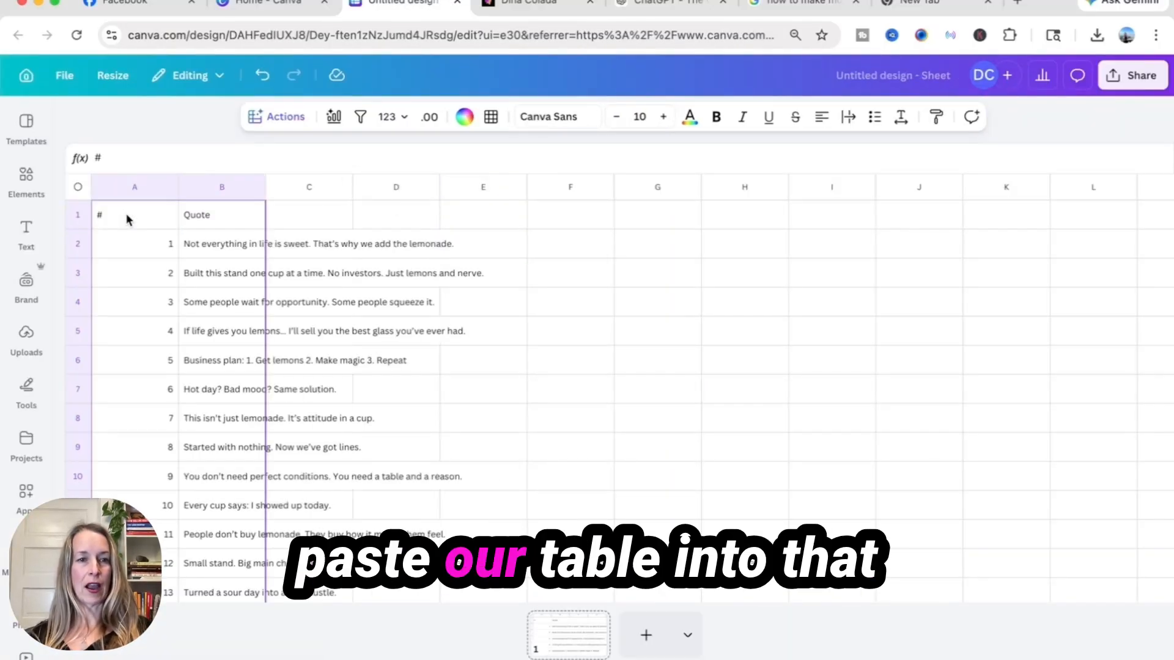
pyautogui.click(535, 338)
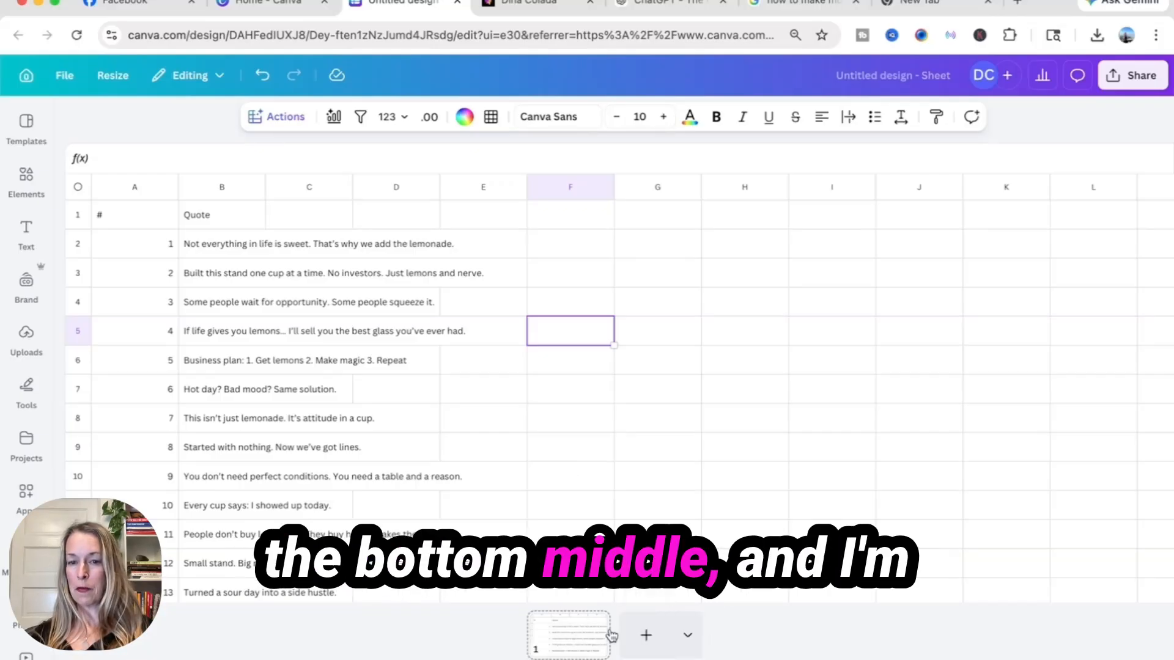
# - Add a blank vertical 1080 × 1920 page after the sheet in the same design
pyautogui.click(689, 635)
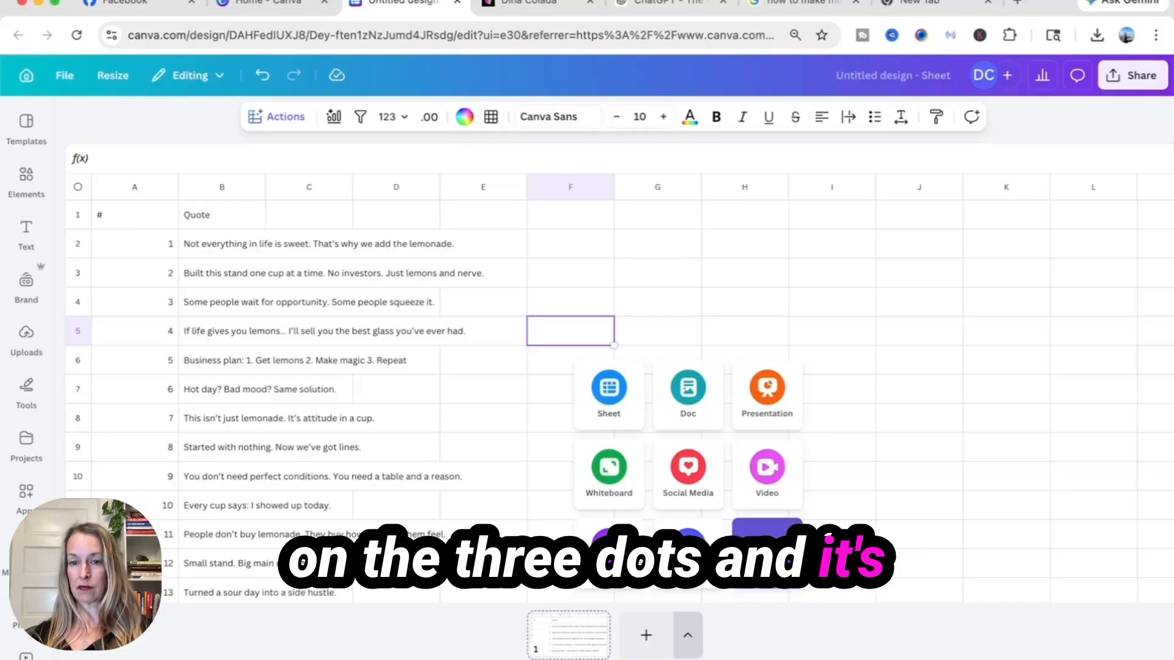
pyautogui.click(767, 547)
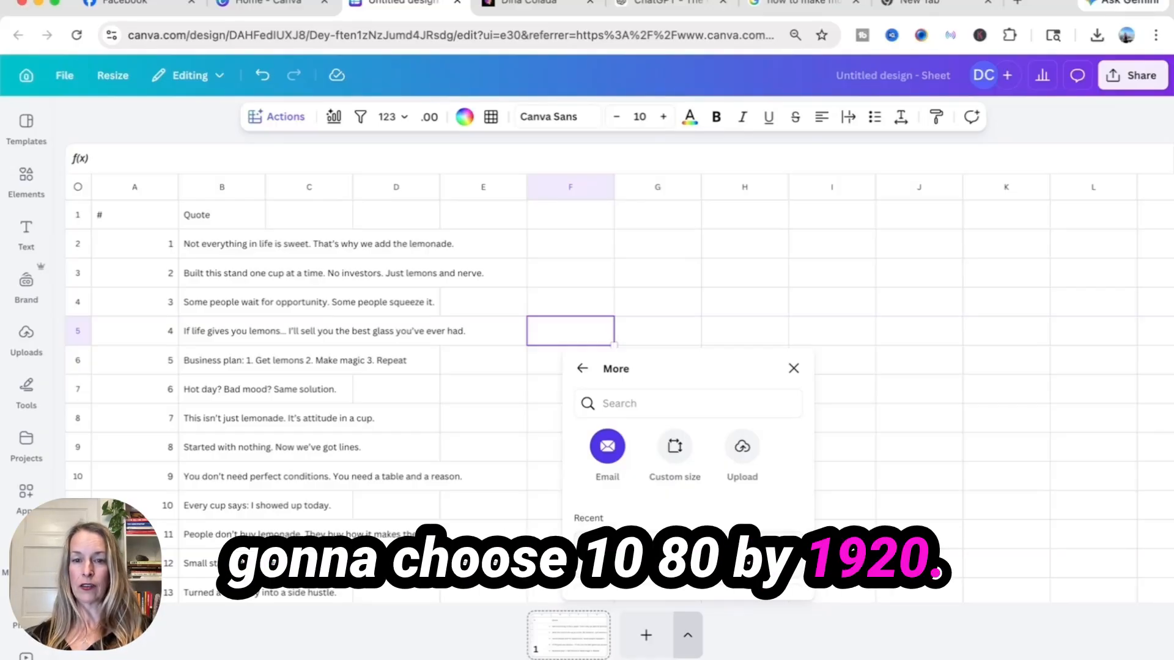
pyautogui.click(674, 552)
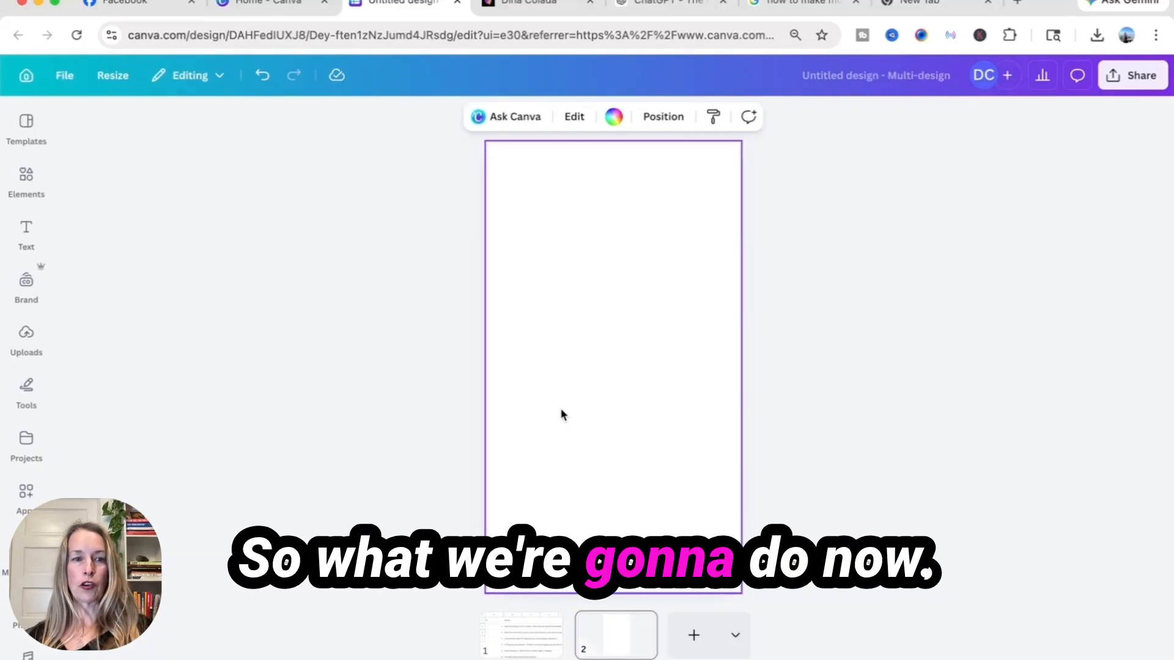
# - Add a heading text to the blank page, enlarged to about size 89 and placed near the page's upper edge
pyautogui.click(24, 233)
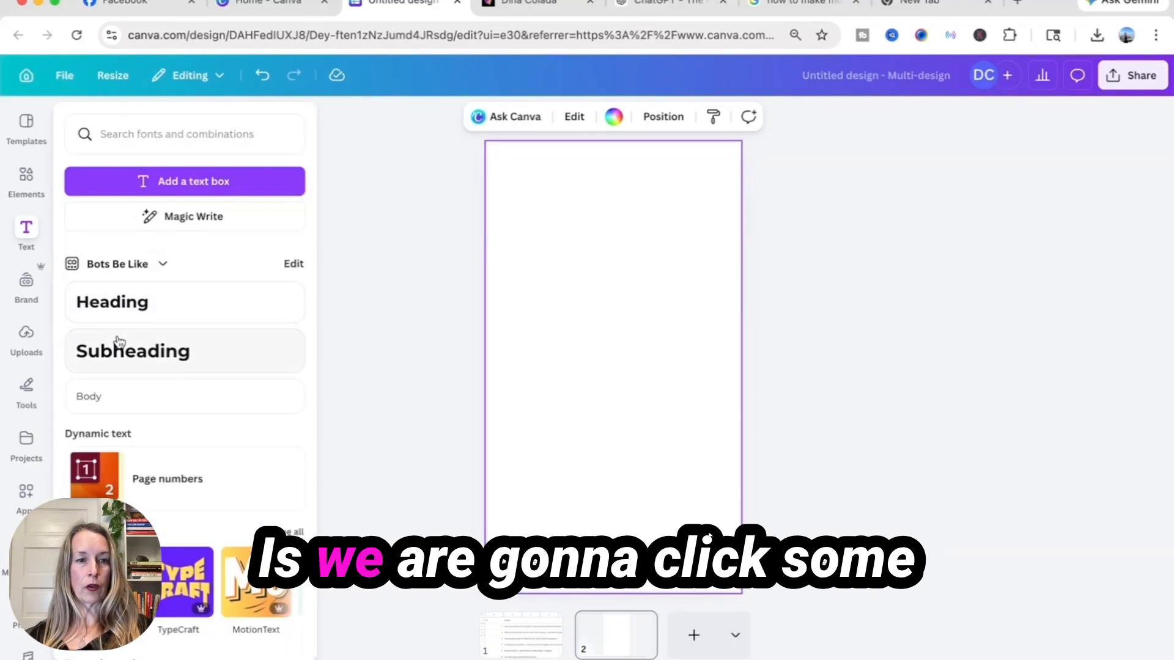
pyautogui.click(118, 312)
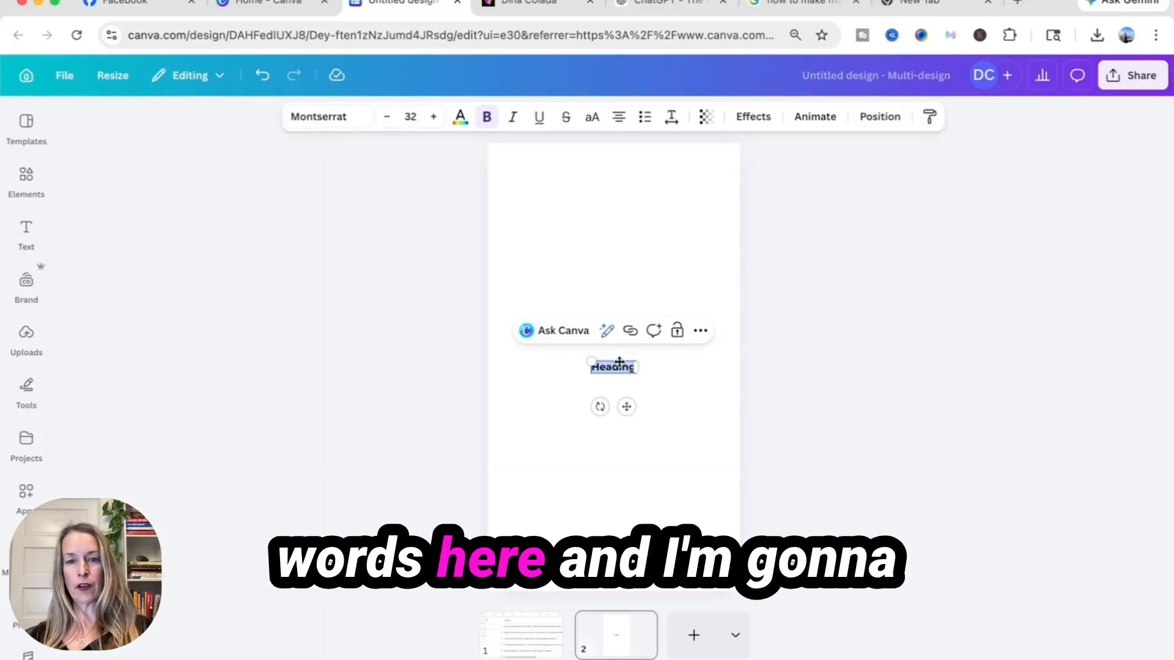
pyautogui.moveTo(587, 365); pyautogui.dragTo(540, 186)
pyautogui.click(432, 346)
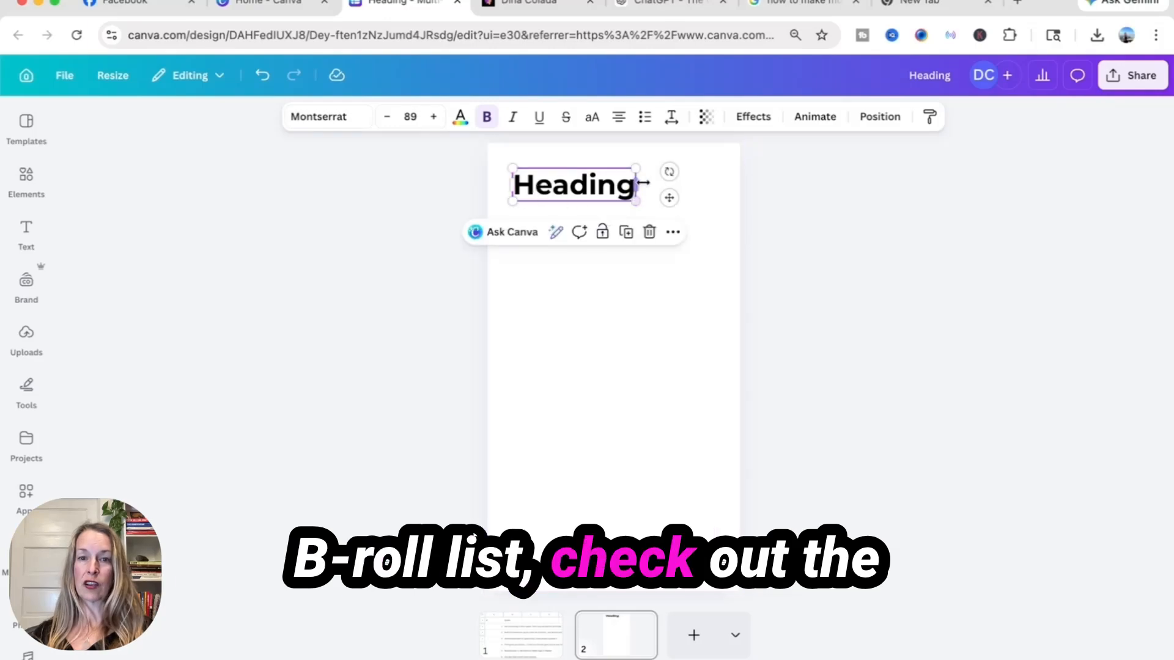
# - Widen the heading's text box toward the page's right edge and deselect it
pyautogui.moveTo(643, 180); pyautogui.dragTo(670, 186)
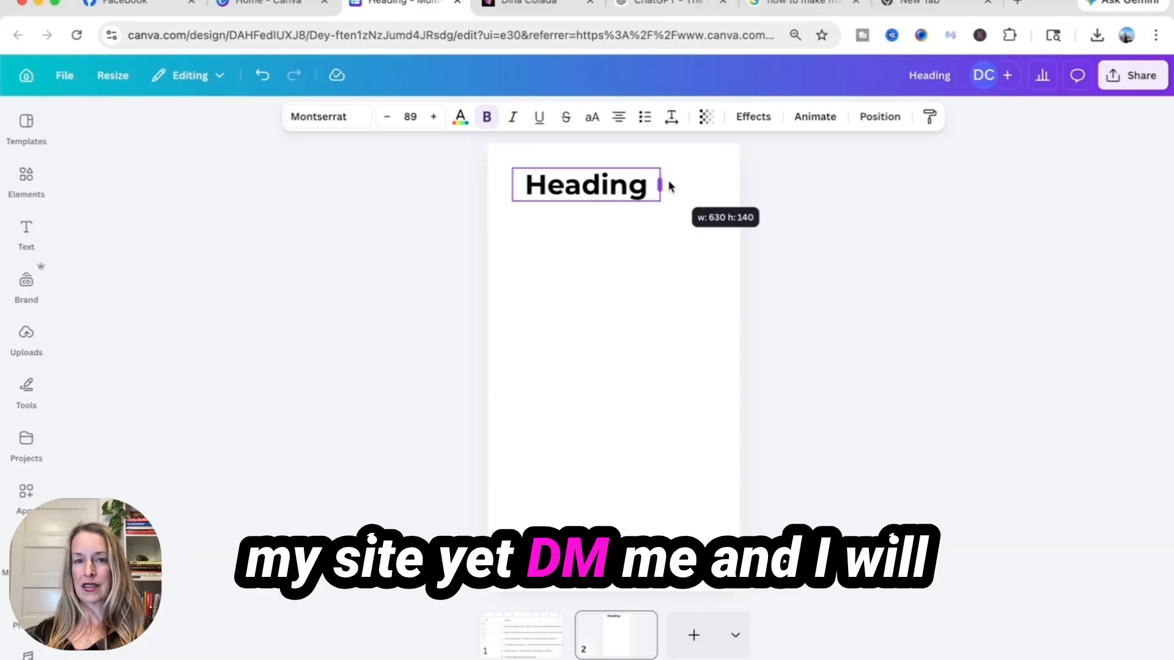
pyautogui.moveTo(669, 185); pyautogui.dragTo(702, 187)
pyautogui.click(398, 230)
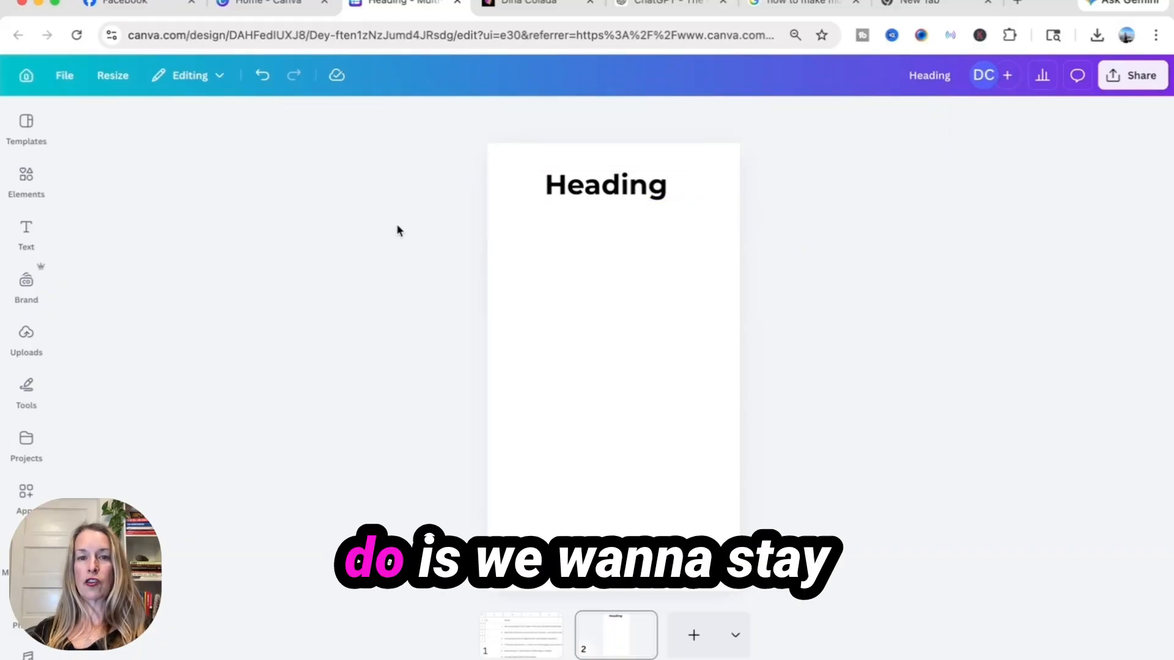
# - Resize the heading to about size 79.4, left-aligned, and reposition it about a quarter of the way down the page
pyautogui.moveTo(564, 193); pyautogui.dragTo(571, 238)
pyautogui.click(411, 212)
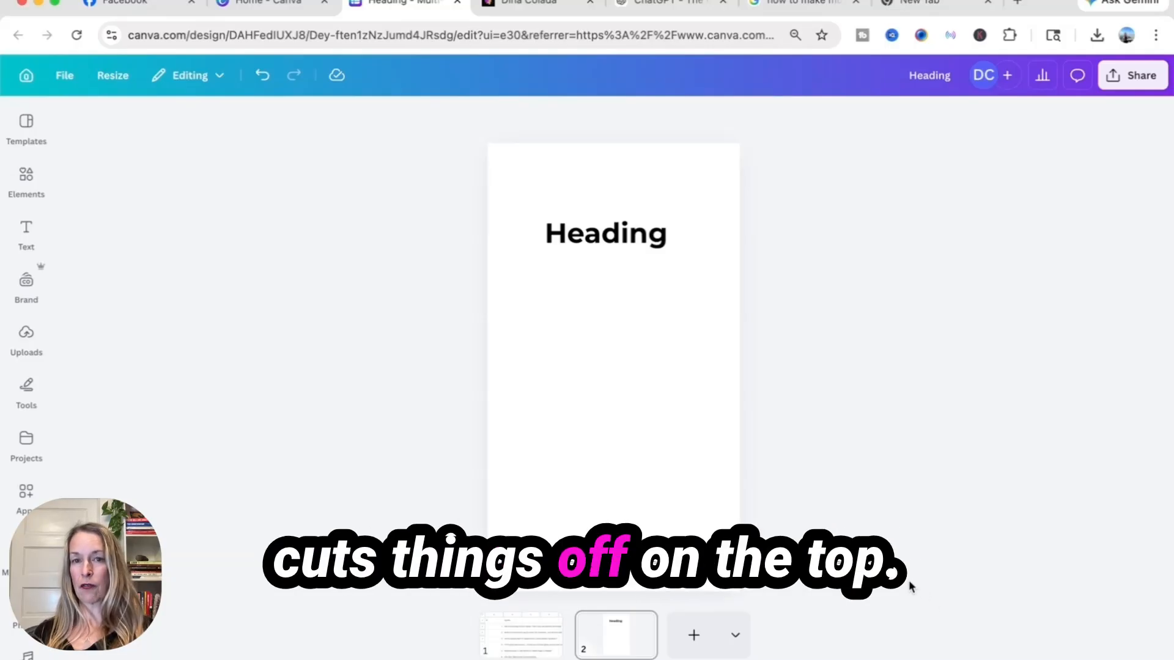
pyautogui.click(617, 238)
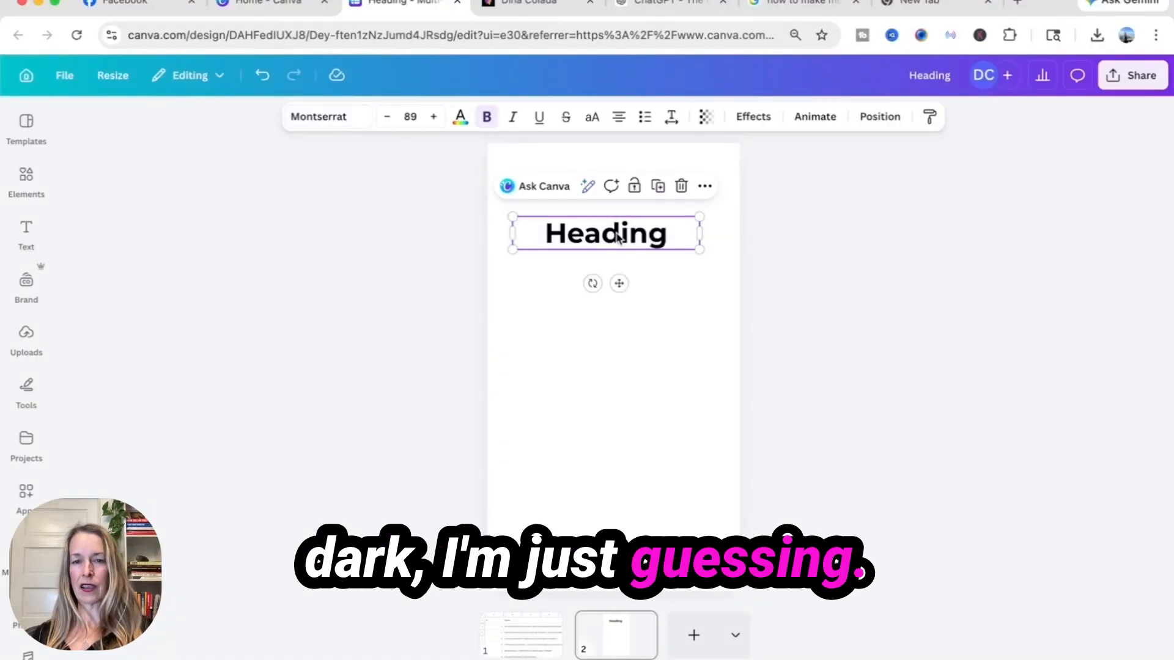
pyautogui.moveTo(699, 249); pyautogui.dragTo(662, 243)
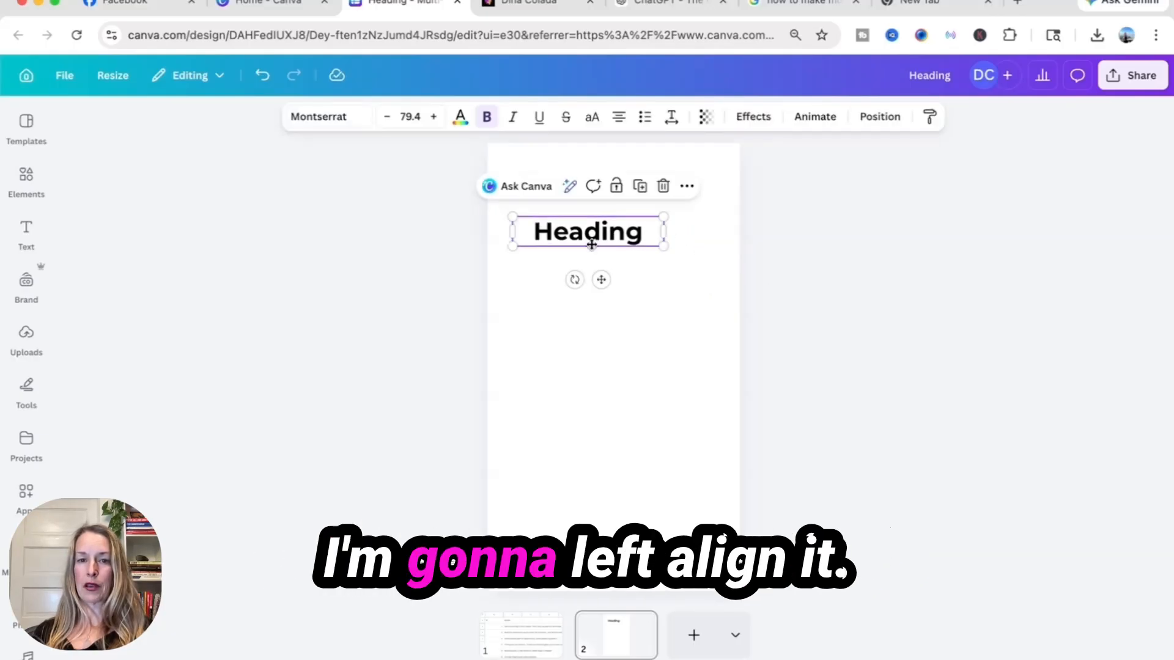
pyautogui.moveTo(588, 235); pyautogui.dragTo(588, 270)
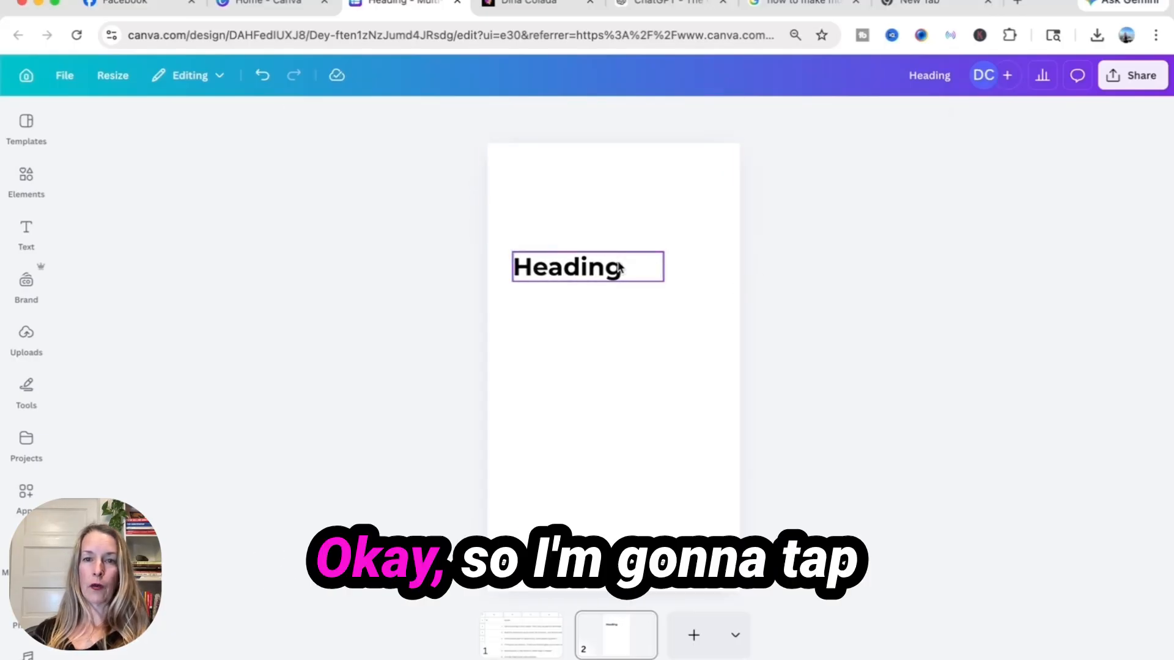
# - Apply the Background text effect to the heading and color the background with the brand palette's hot pink
pyautogui.click(632, 267)
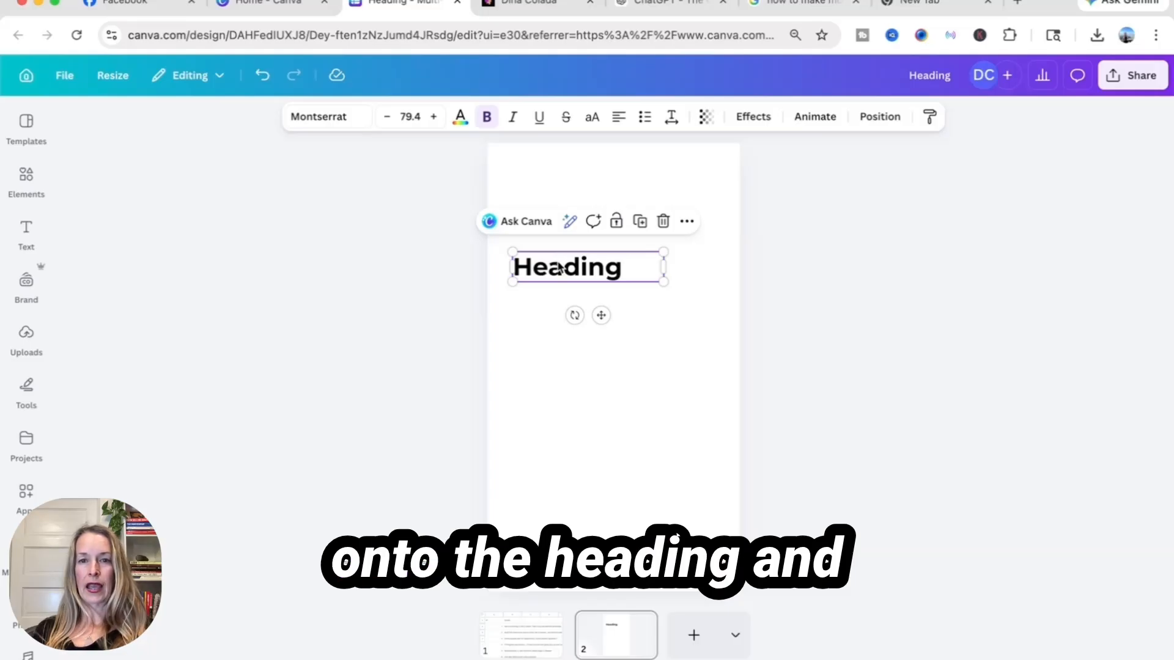
pyautogui.click(754, 117)
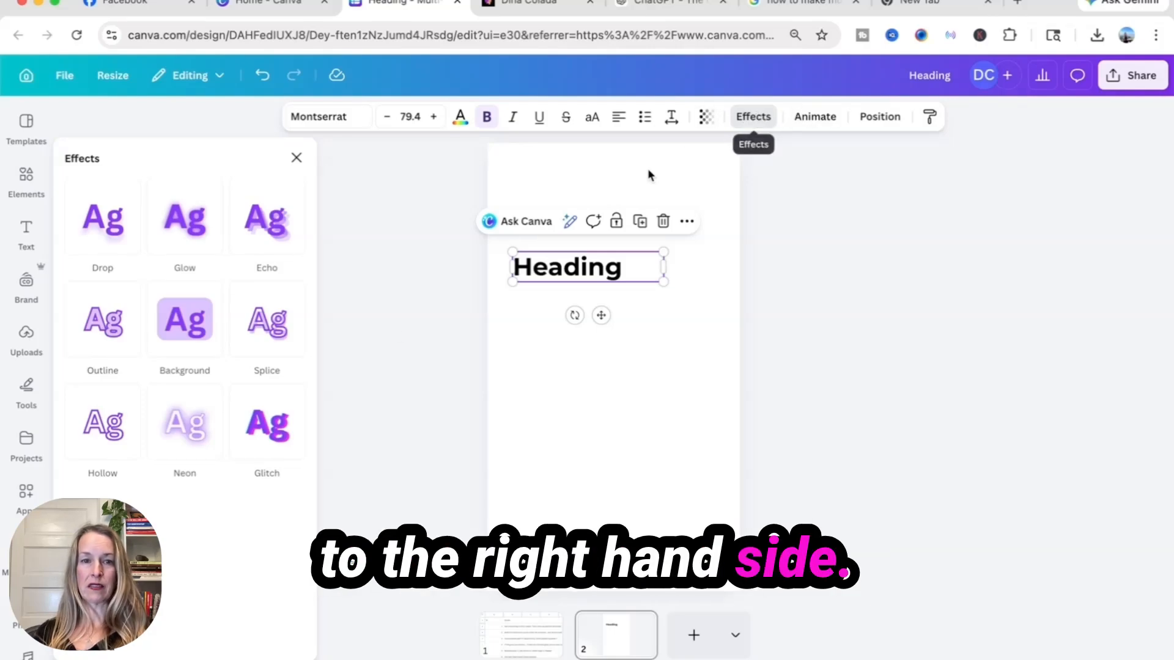
pyautogui.scroll(-3, 221, 460)
pyautogui.scroll(3, 220, 456)
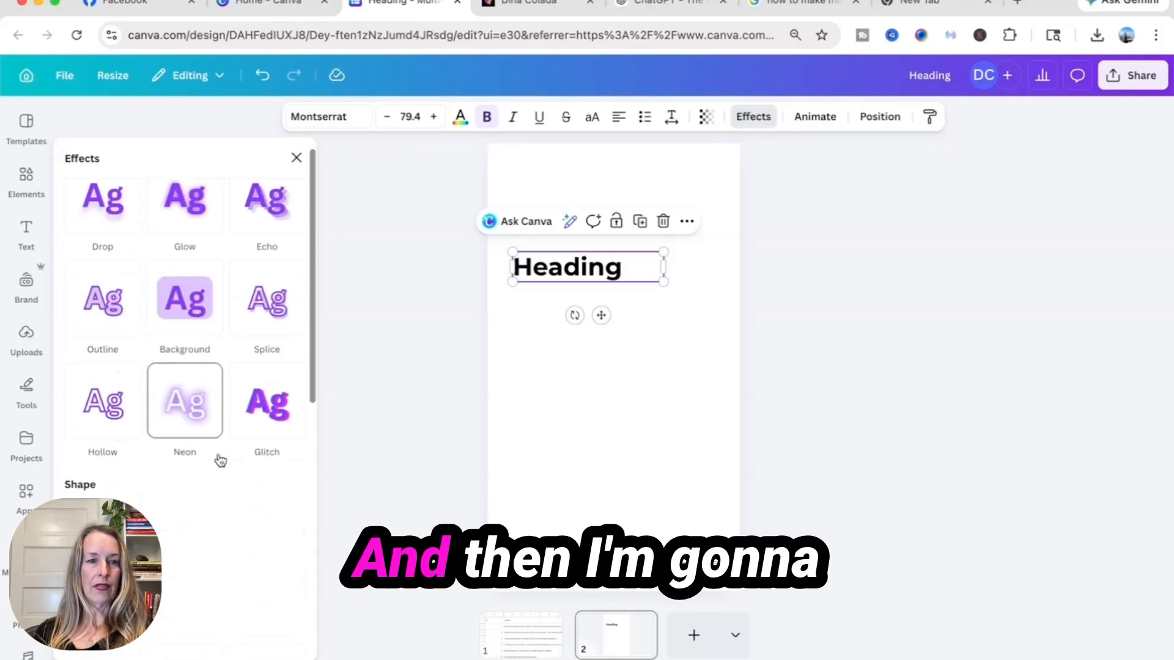
pyautogui.scroll(-1, 222, 450)
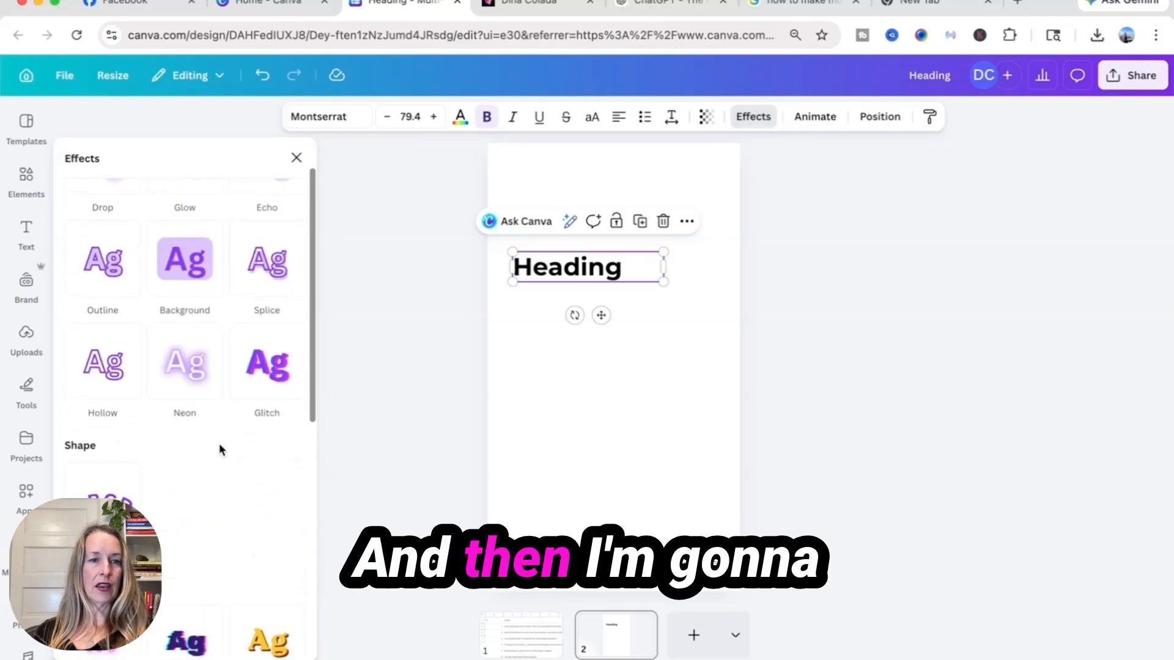
pyautogui.click(182, 269)
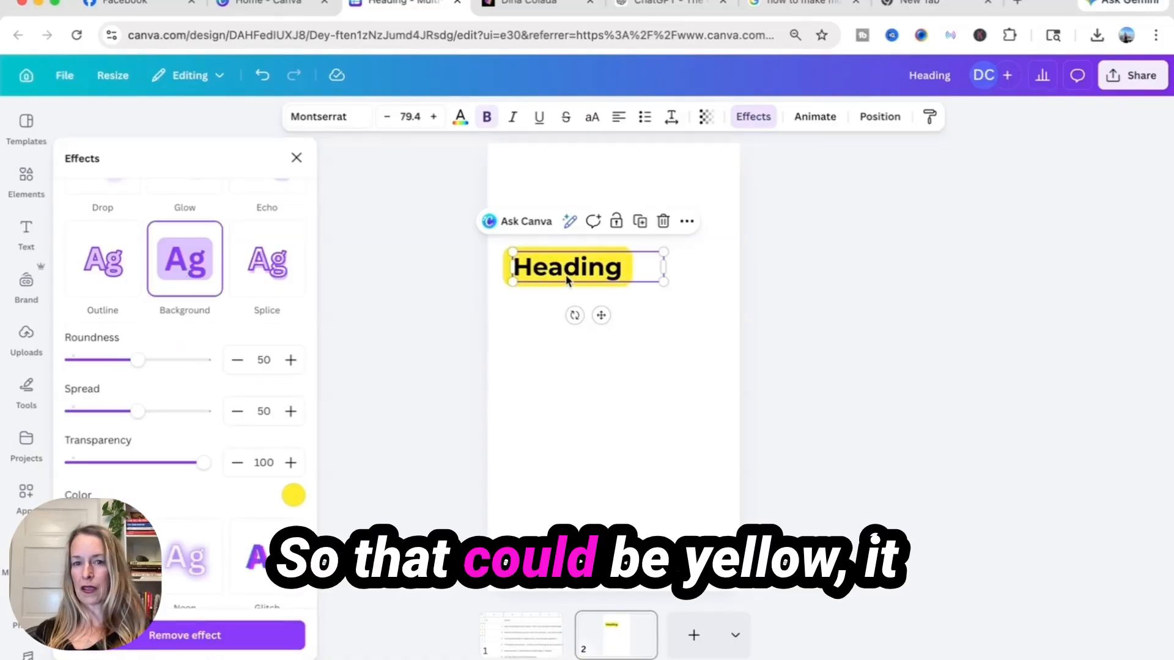
pyautogui.click(293, 495)
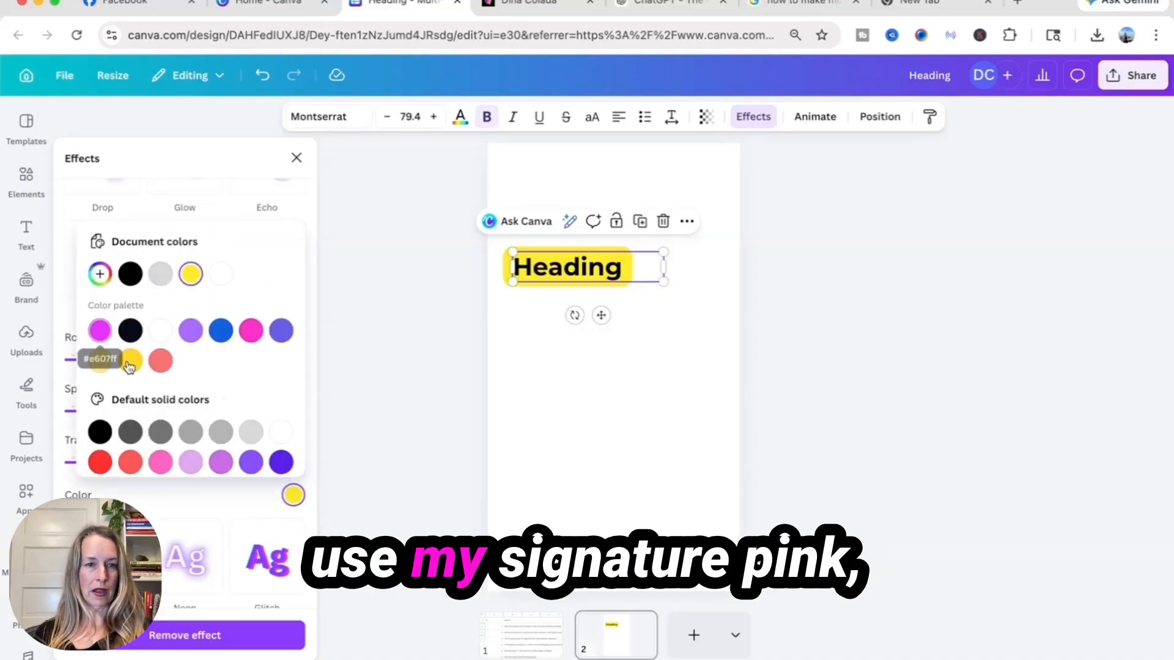
pyautogui.click(261, 336)
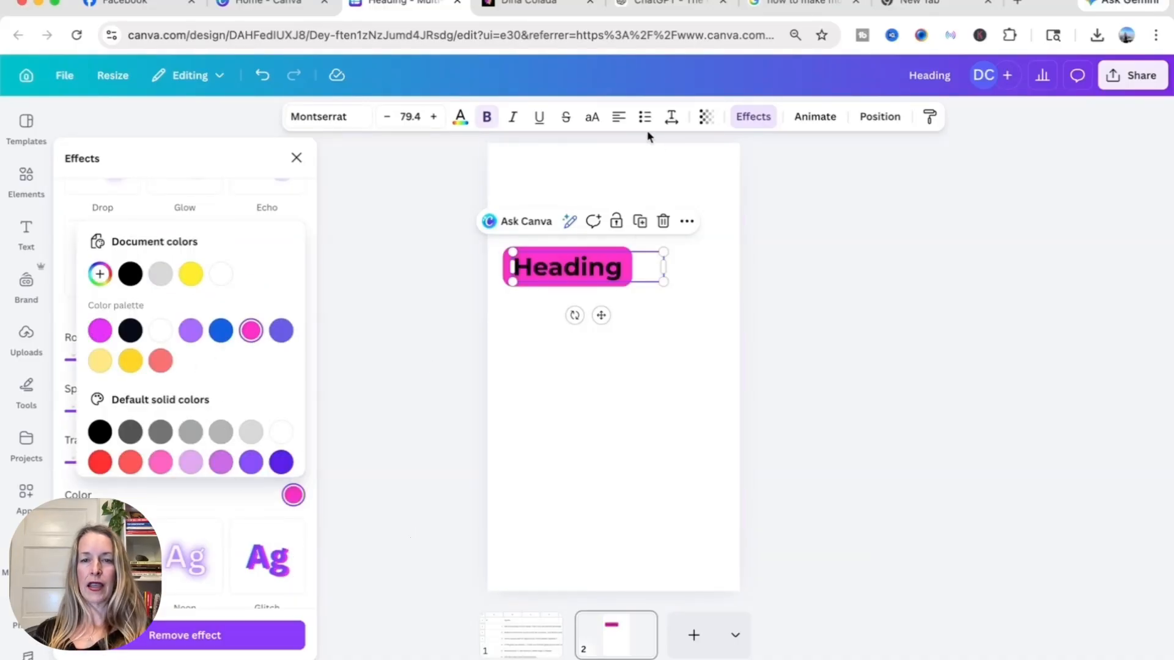
# - Make the heading partly transparent and change its text color to white
pyautogui.click(706, 117)
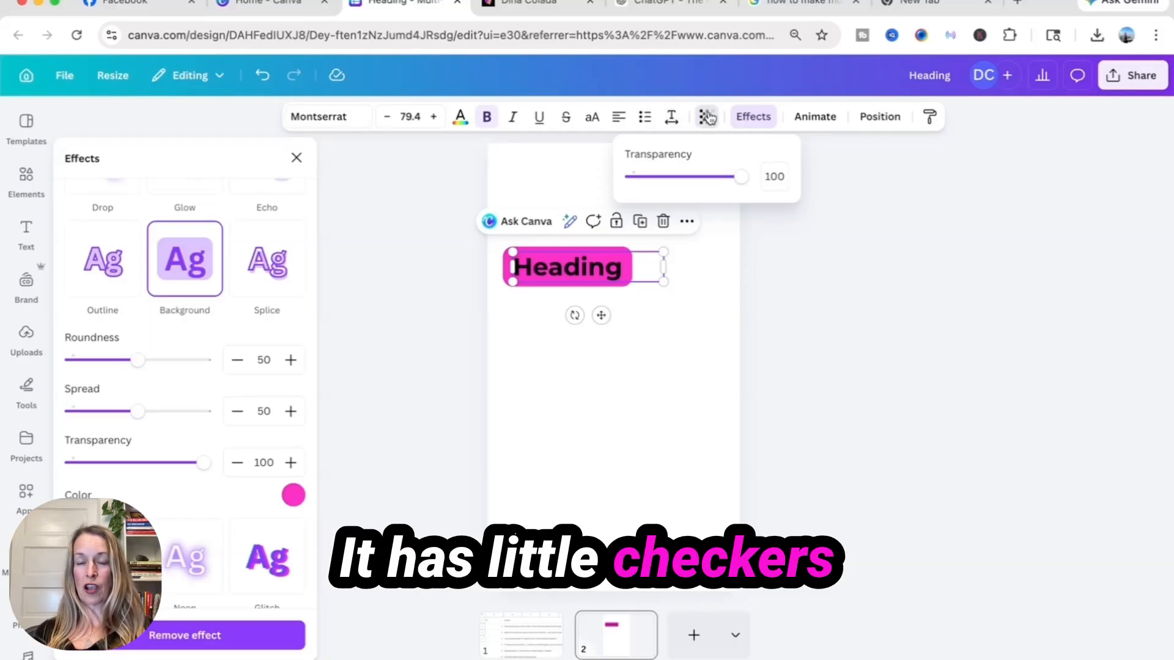
pyautogui.moveTo(734, 178); pyautogui.dragTo(694, 177)
pyautogui.click(594, 271)
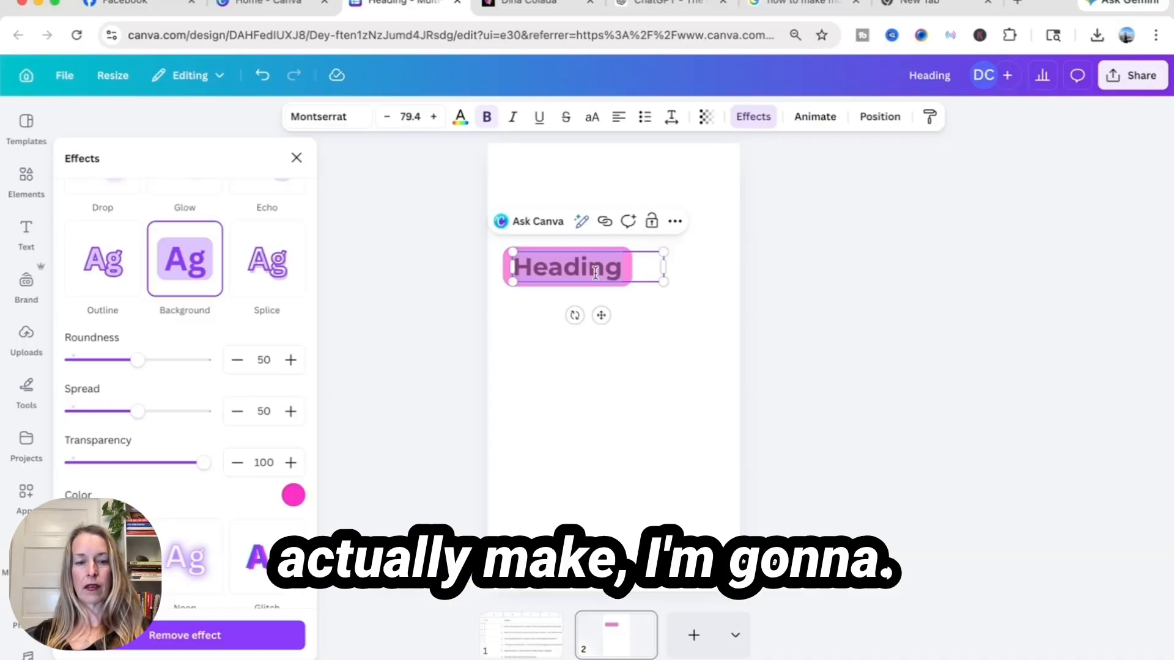
pyautogui.click(463, 120)
pyautogui.click(222, 272)
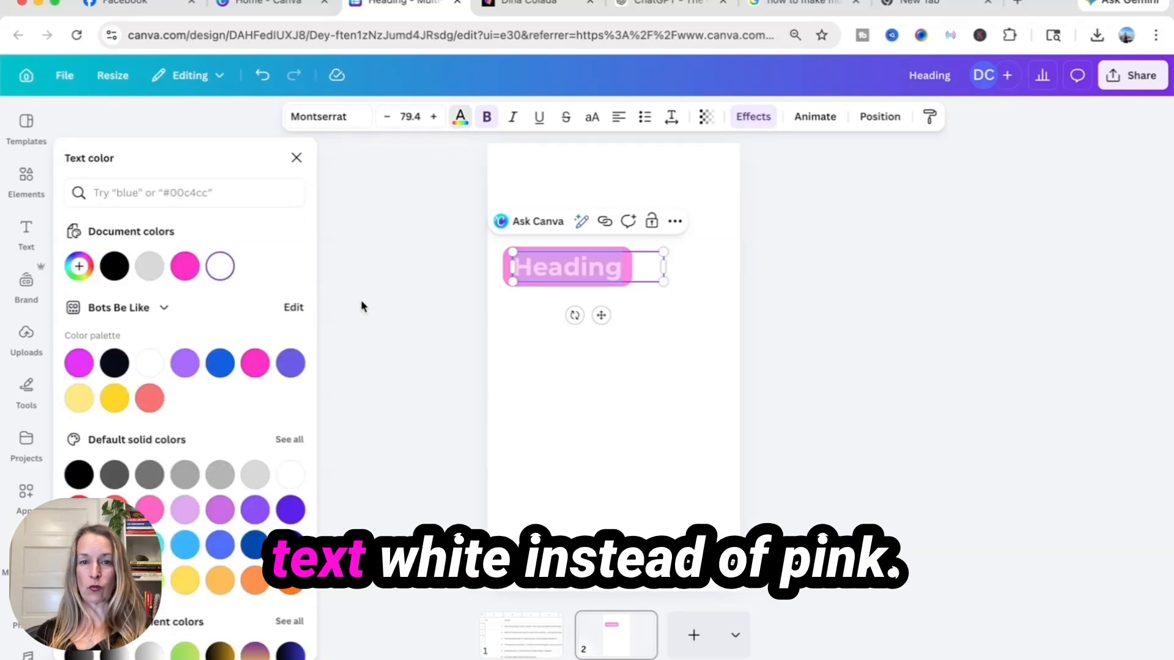
pyautogui.click(715, 356)
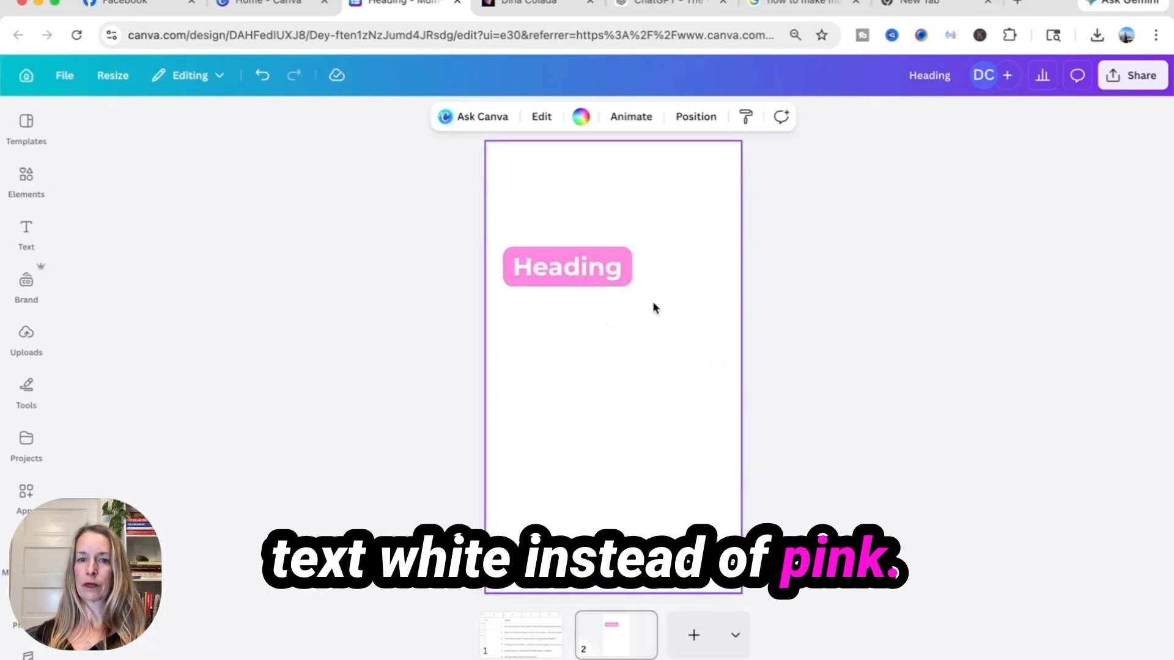
# - Make the heading slightly more opaque for a stronger pink, and deselect it
pyautogui.click(621, 247)
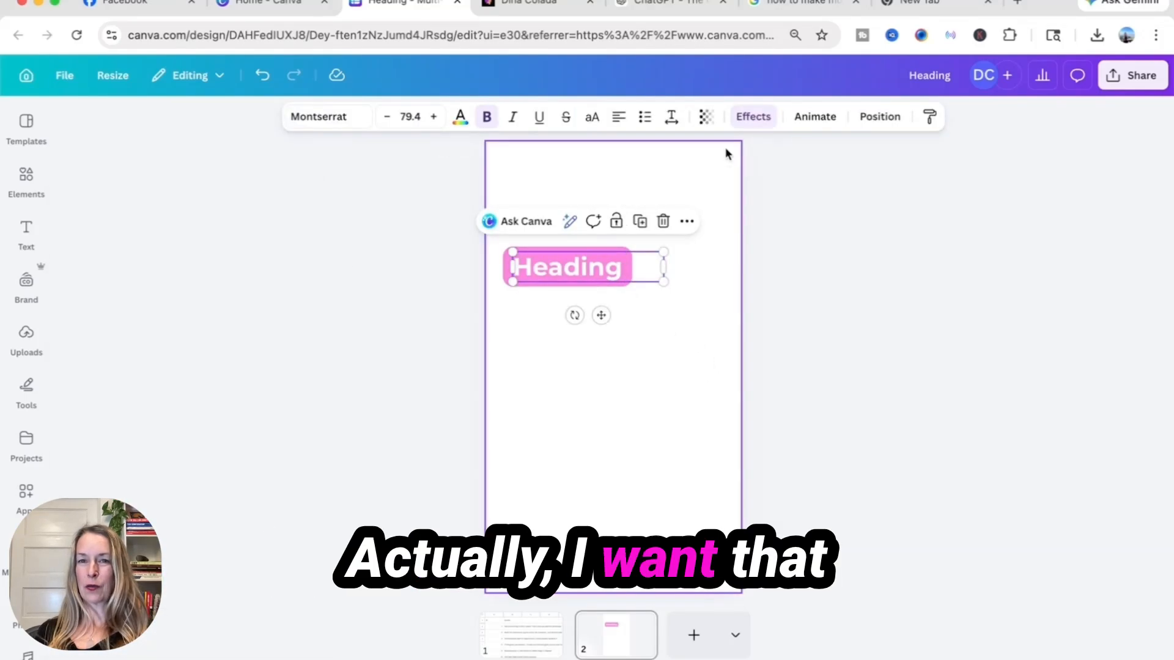
pyautogui.click(706, 116)
pyautogui.moveTo(697, 178); pyautogui.dragTo(715, 177)
pyautogui.click(408, 238)
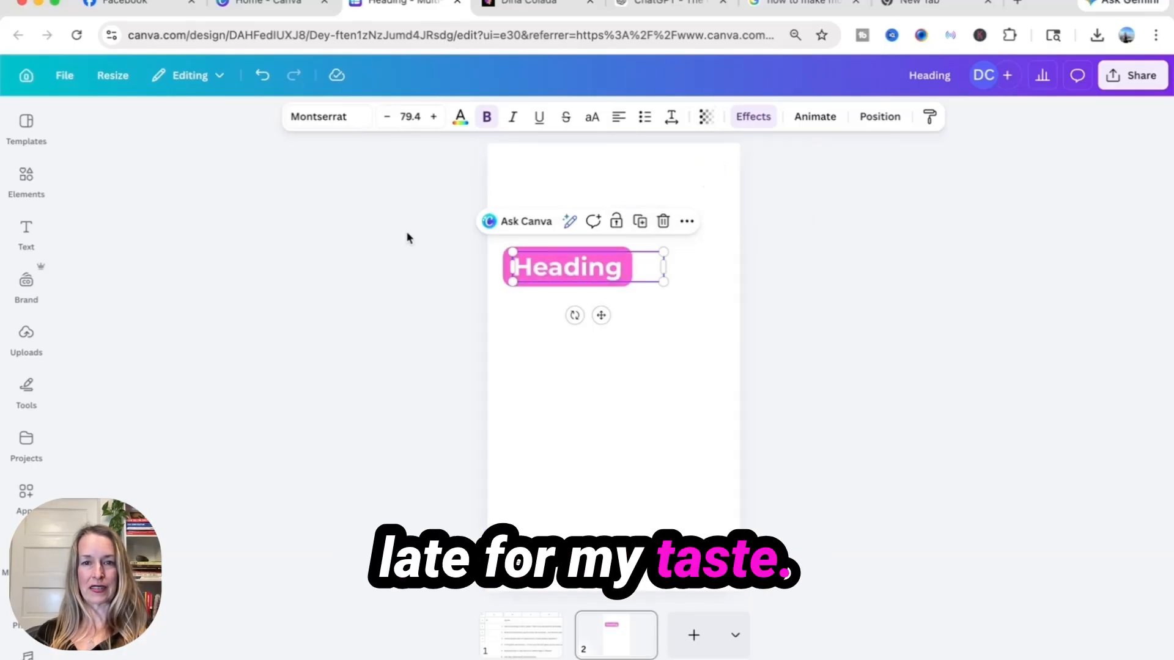
pyautogui.click(384, 298)
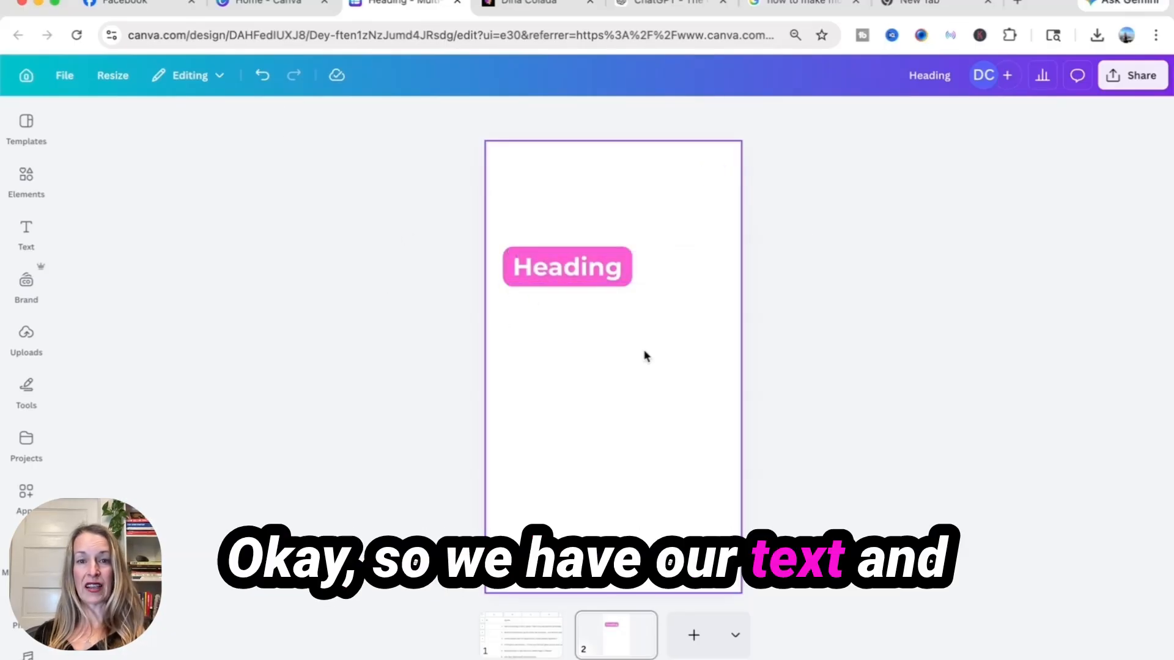
# - Replace the heading's placeholder text with "Quote"
pyautogui.doubleClick(574, 264)
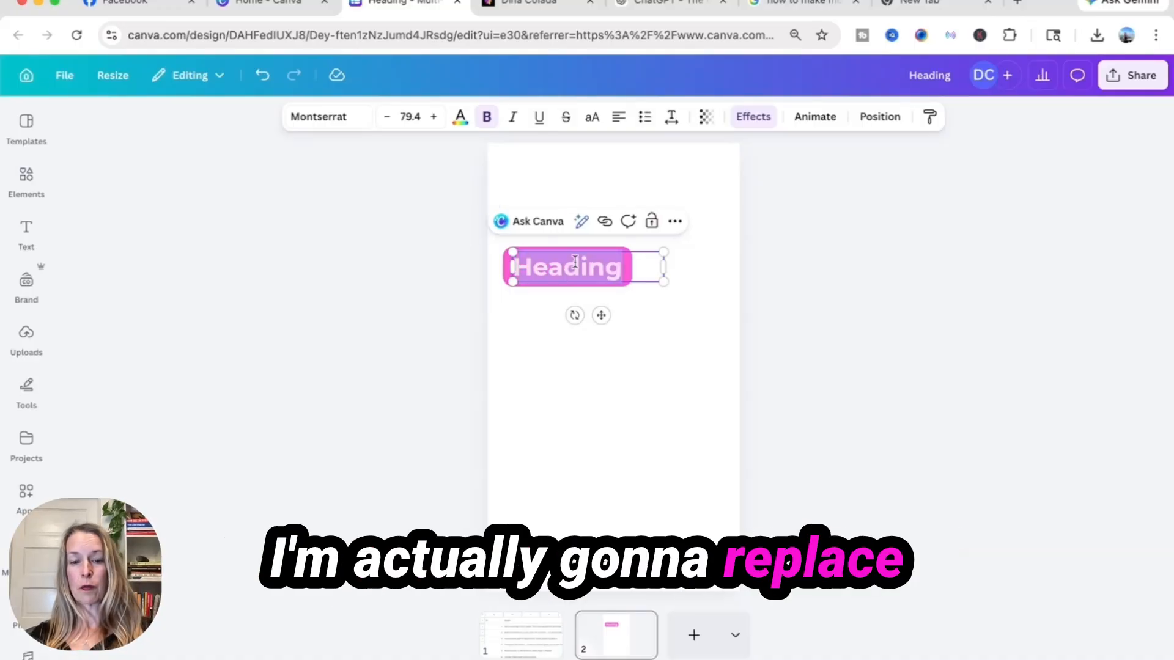
pyautogui.write('Qute')
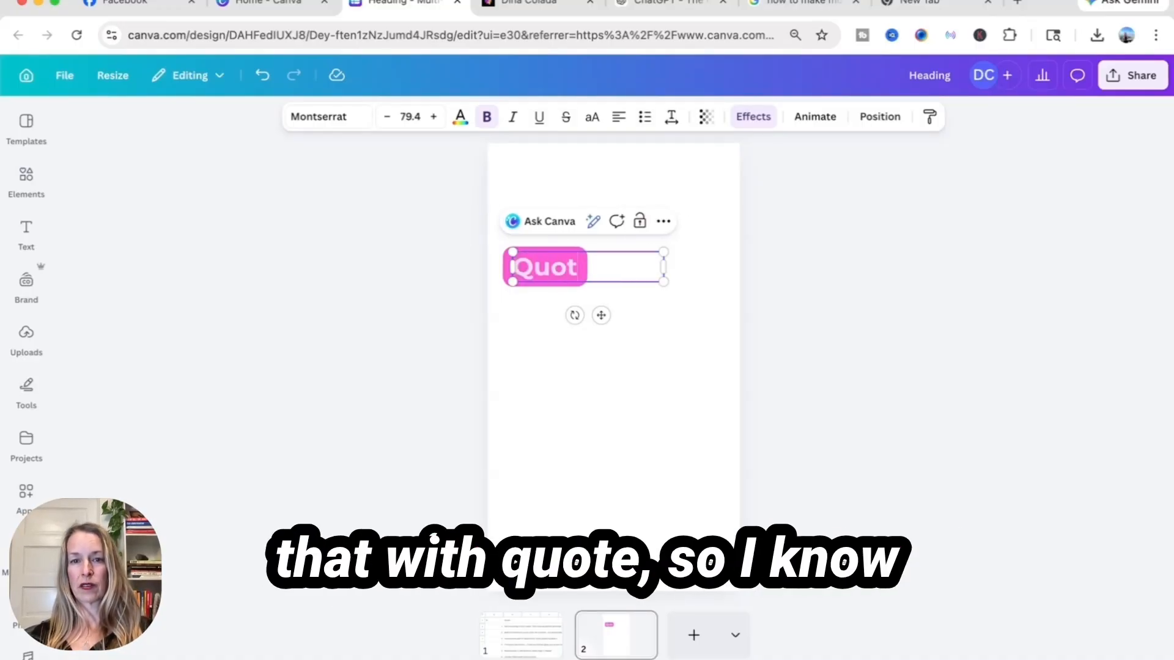
pyautogui.click(461, 328)
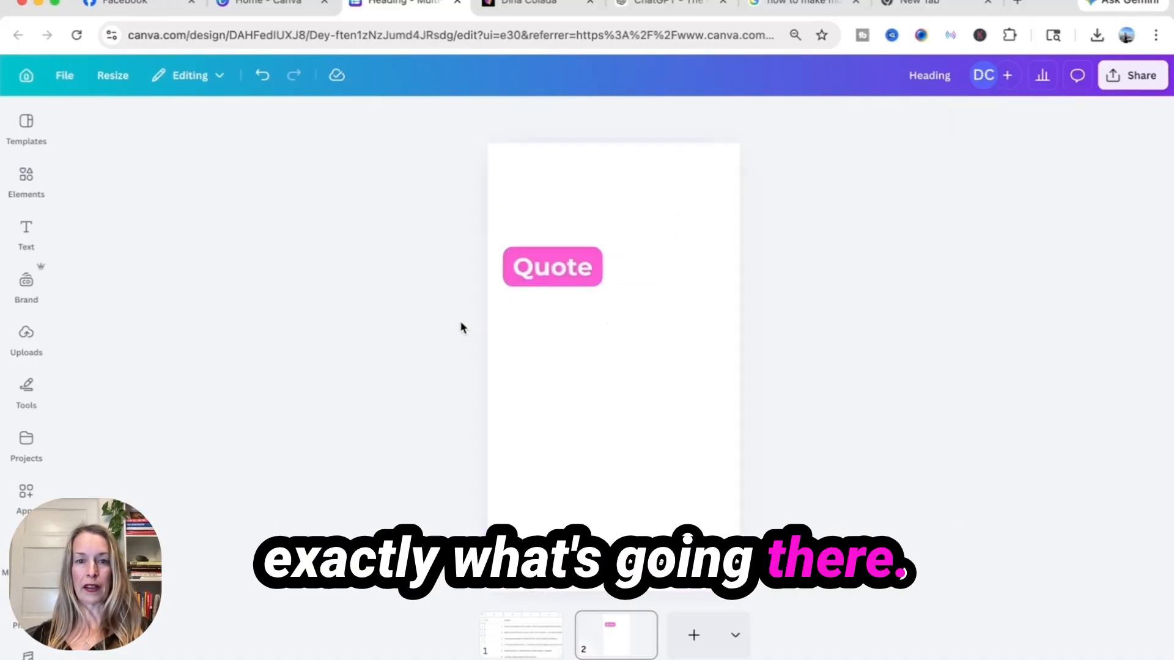
# - Rename the design as "B-roll Quotes for Lemonade"
pyautogui.click(945, 73)
pyautogui.write('Quote')
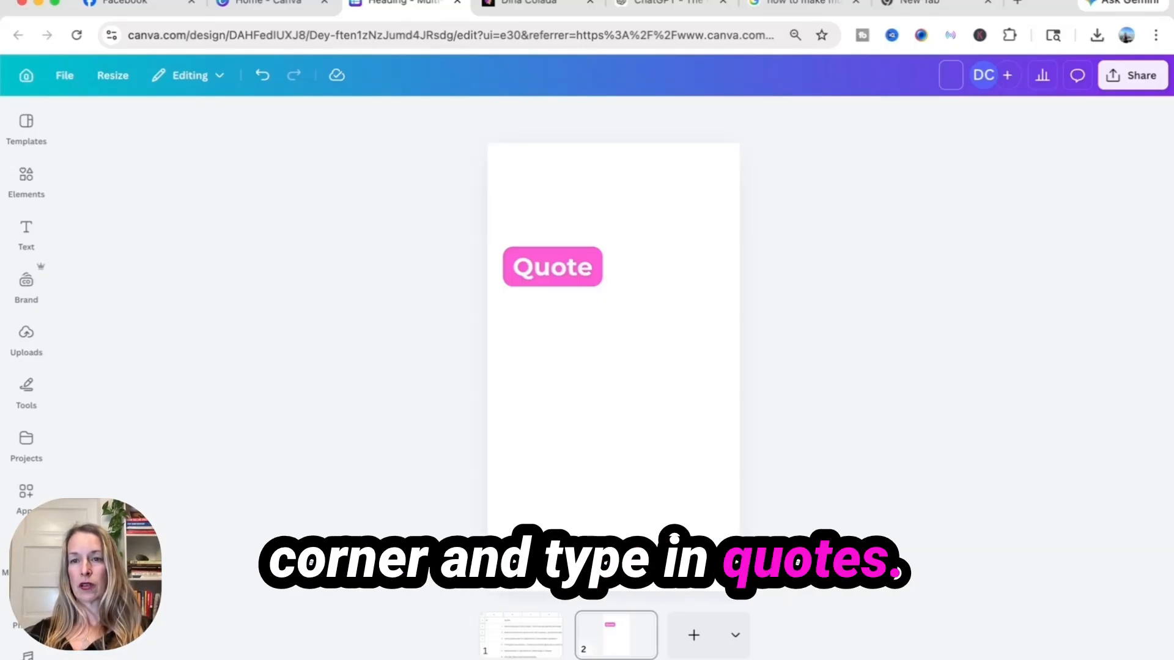
pyautogui.write('B-roll')
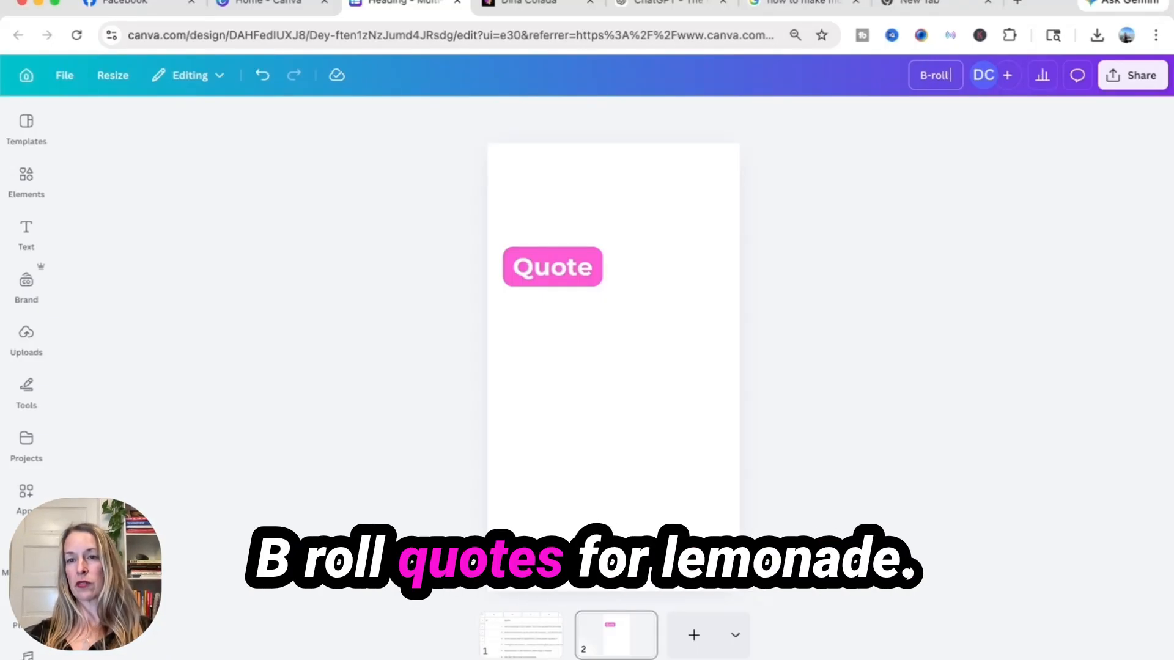
pyautogui.write(' Quotes for Lemonade')
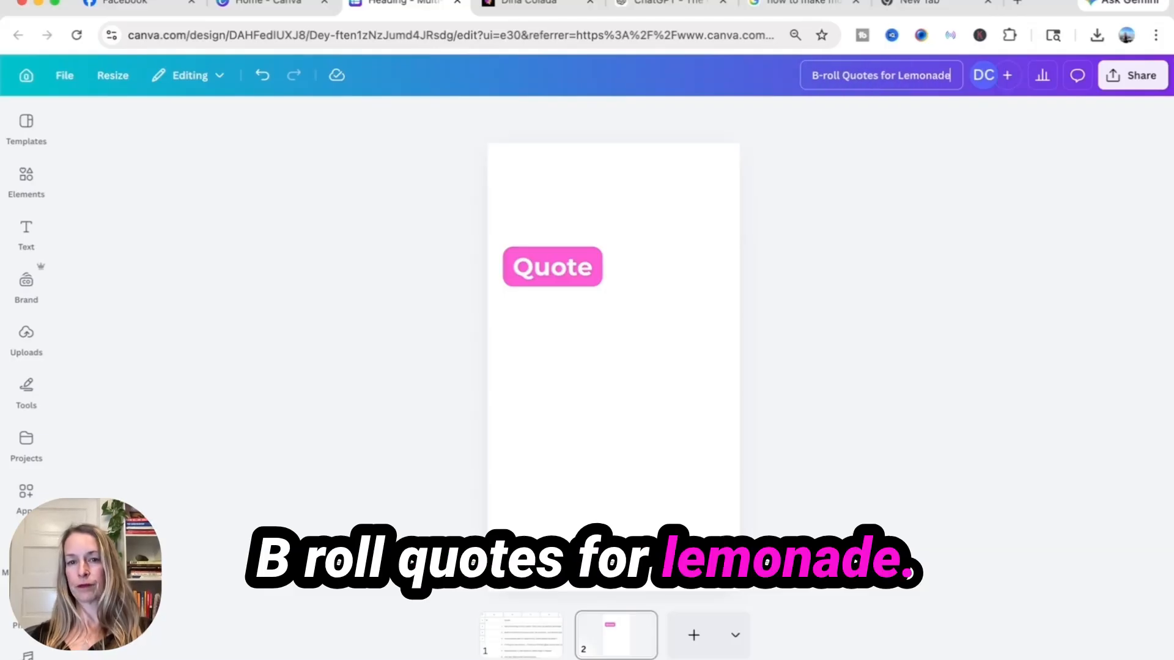
pyautogui.click(409, 231)
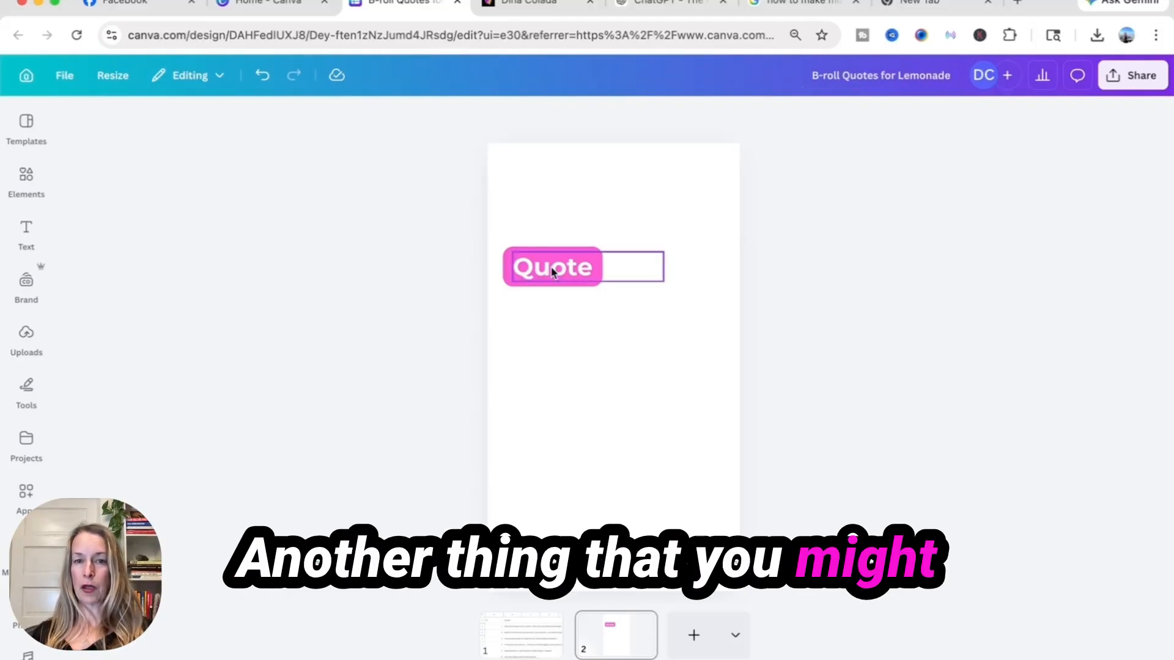
pyautogui.rightClick(521, 254)
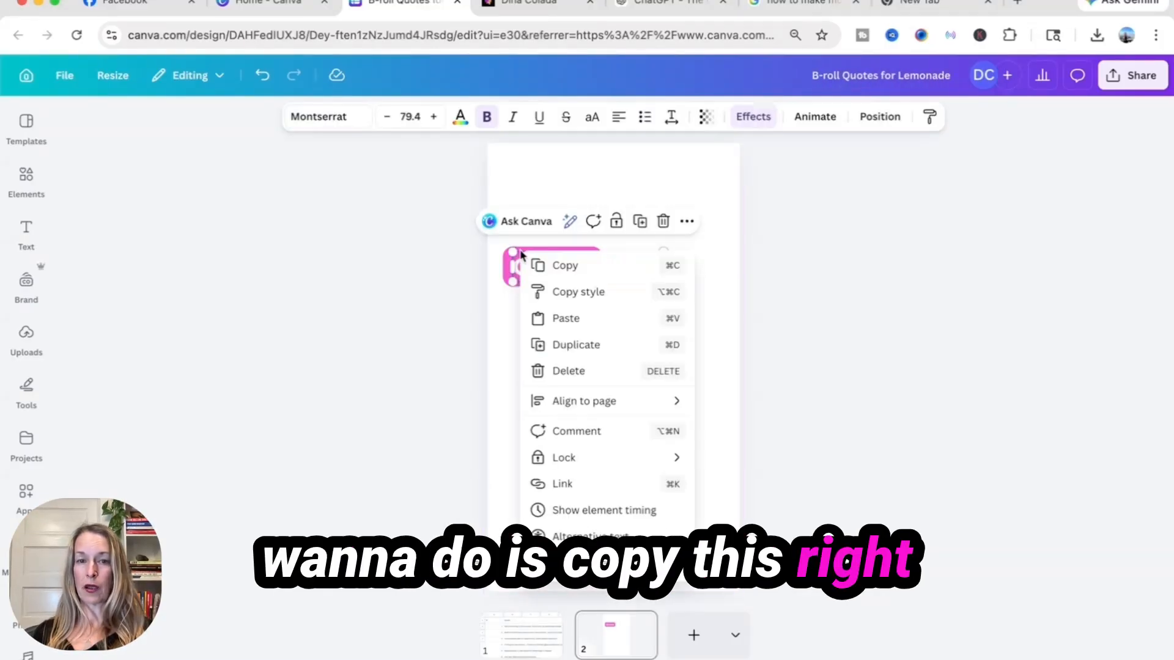
pyautogui.click(538, 293)
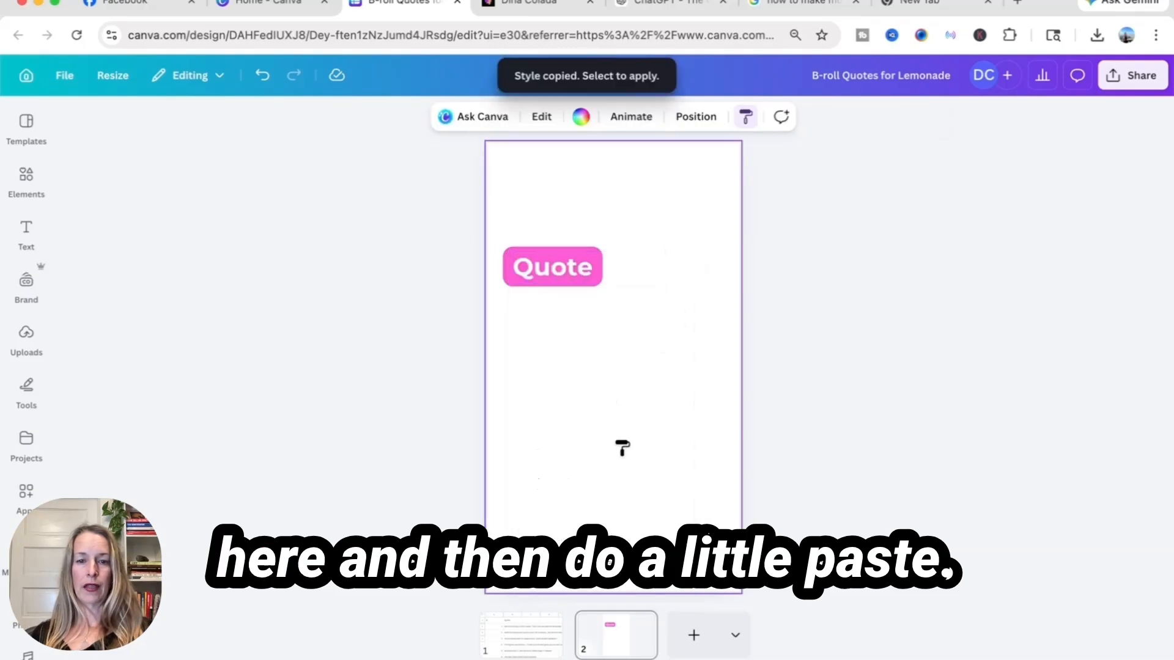
pyautogui.press('super+v')
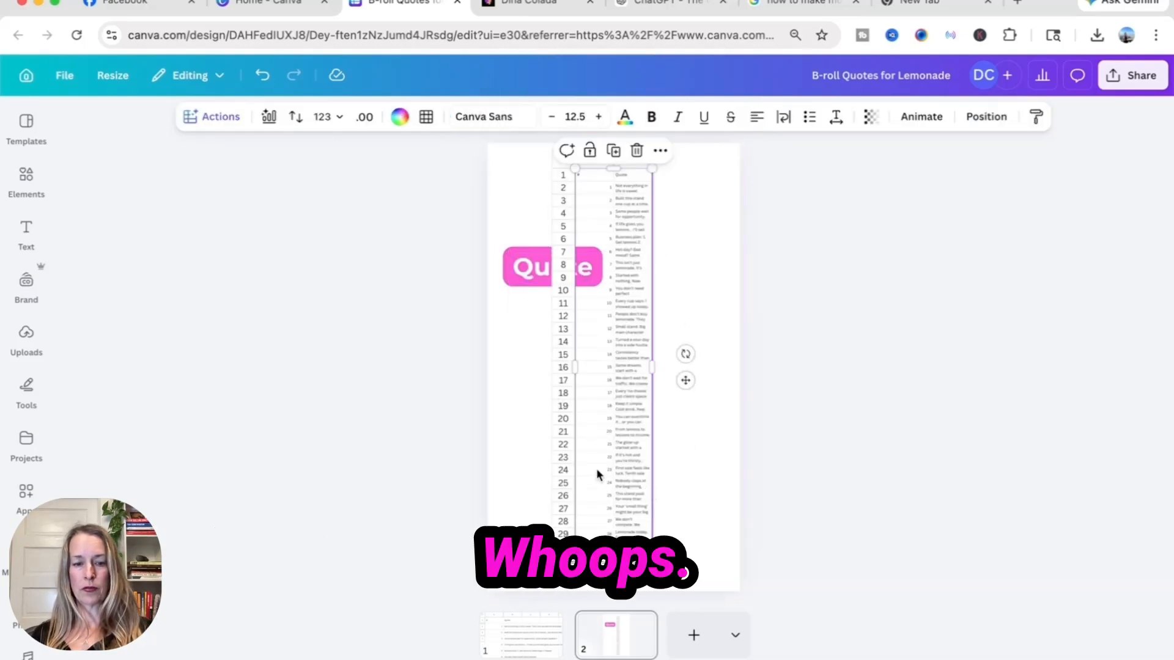
pyautogui.press('super+z')
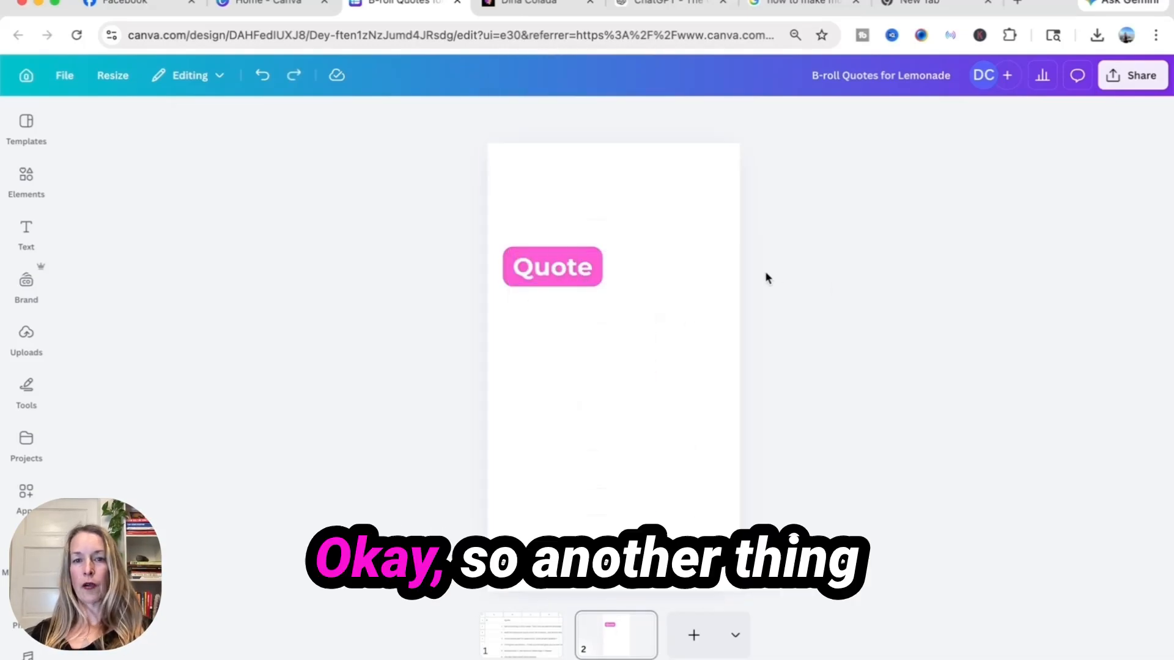
# - Shift the Quote text slightly right and up on the page with fine nudges, and deselect it
pyautogui.click(564, 251)
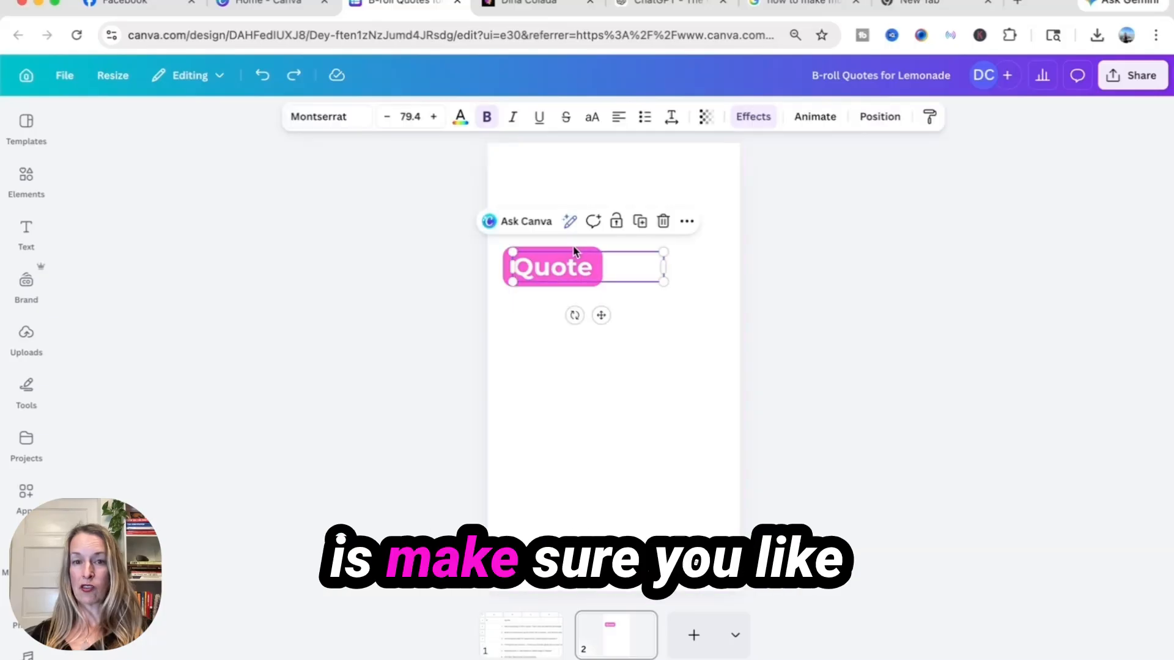
pyautogui.moveTo(526, 266); pyautogui.dragTo(502, 270)
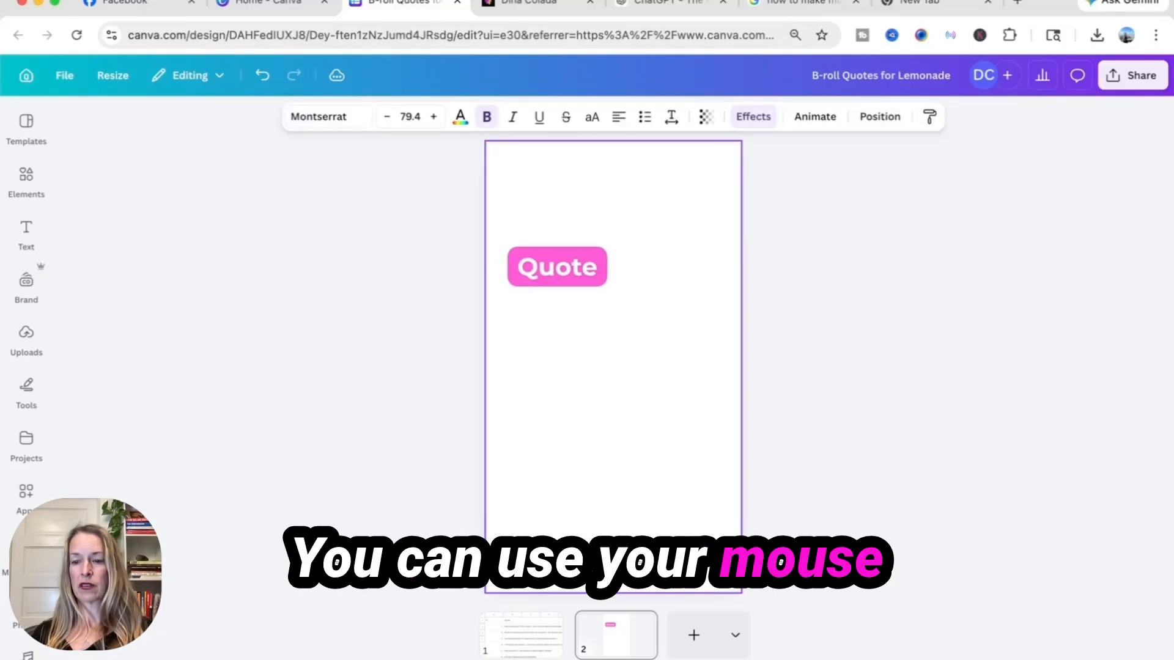
pyautogui.press('Right')
pyautogui.press('Right')
pyautogui.press('Up')
pyautogui.press('Up')
pyautogui.press('Up')
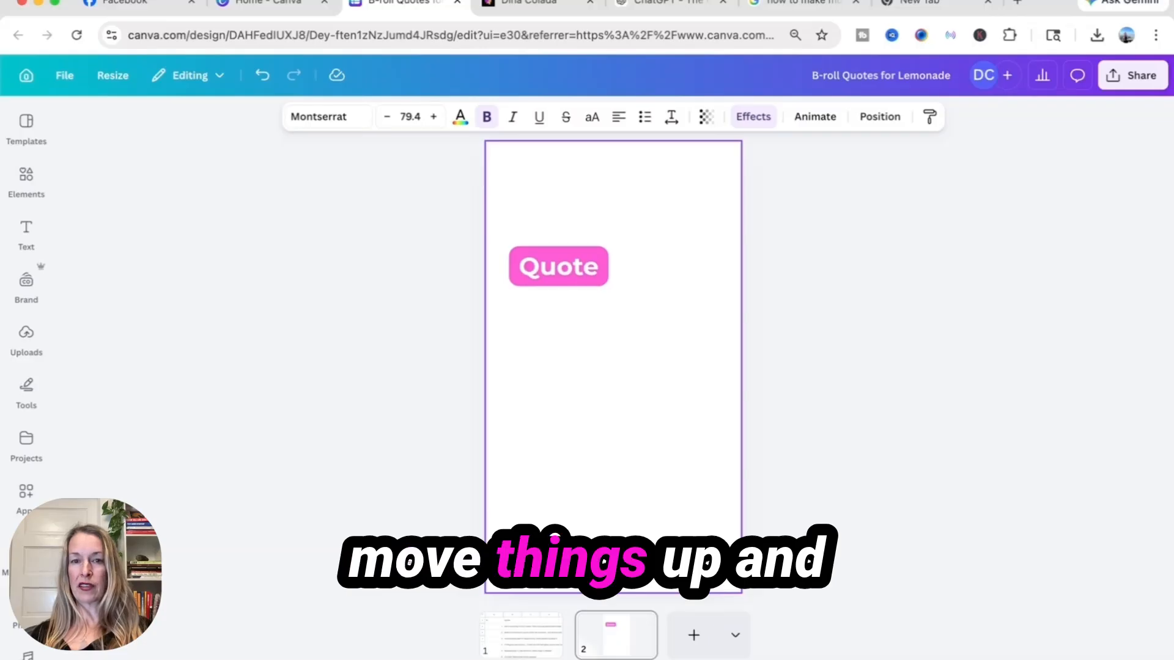
pyautogui.click(372, 312)
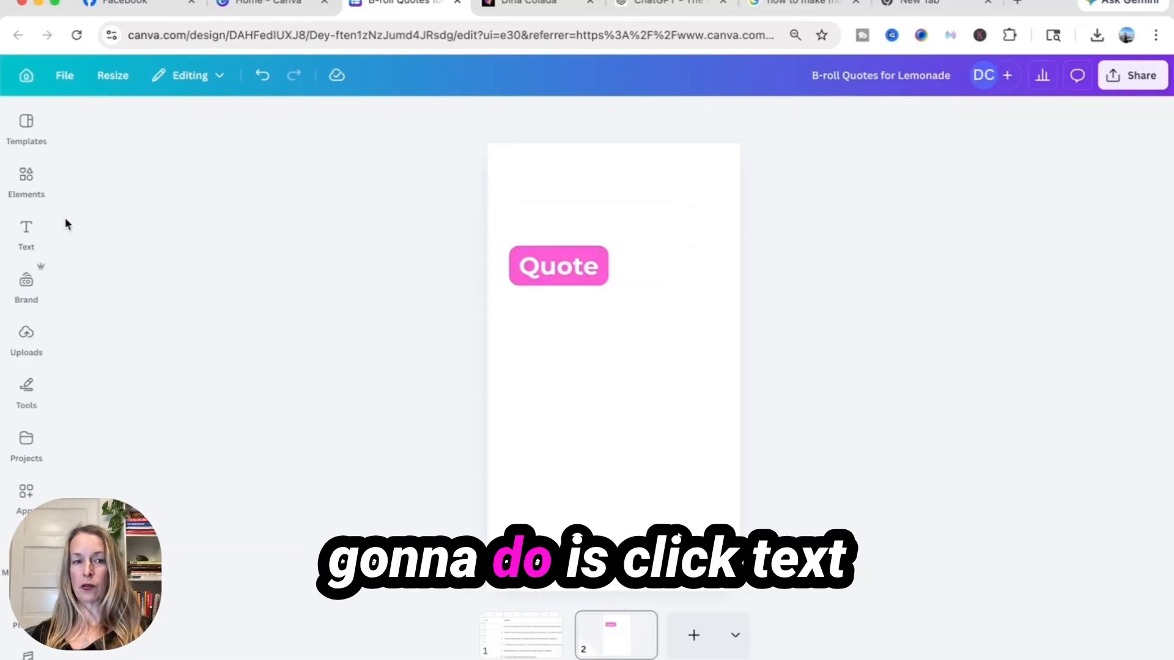
# - Add a body text below the Quote text and enlarge it to about size 69.5
pyautogui.click(27, 231)
pyautogui.click(91, 387)
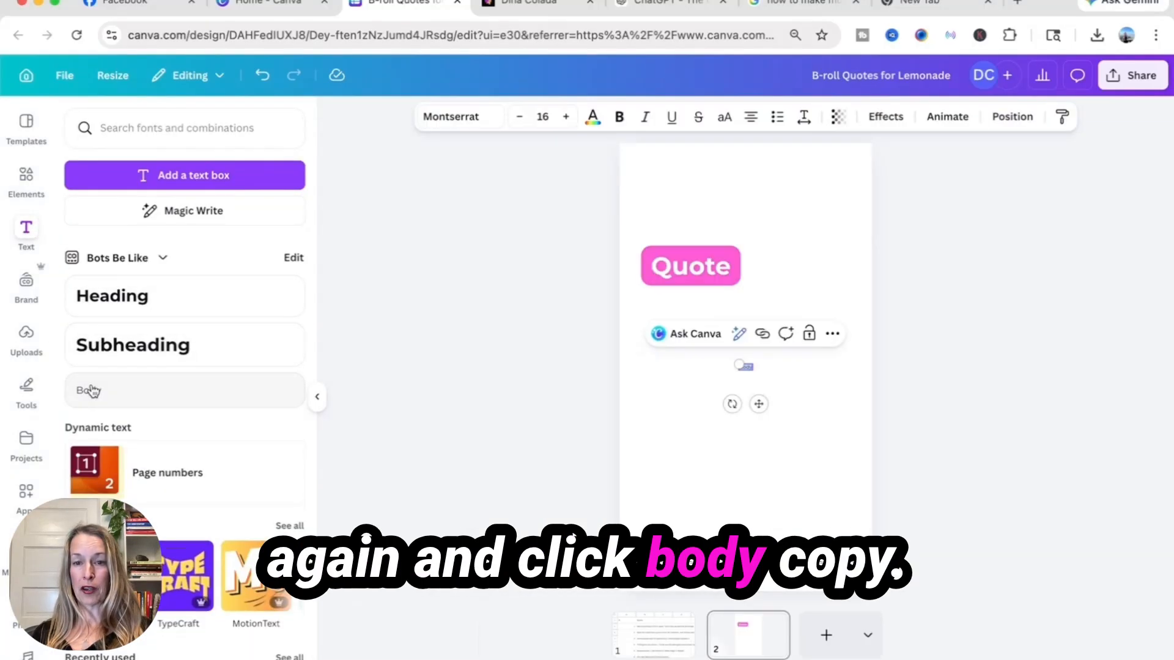
pyautogui.moveTo(735, 359); pyautogui.dragTo(686, 360)
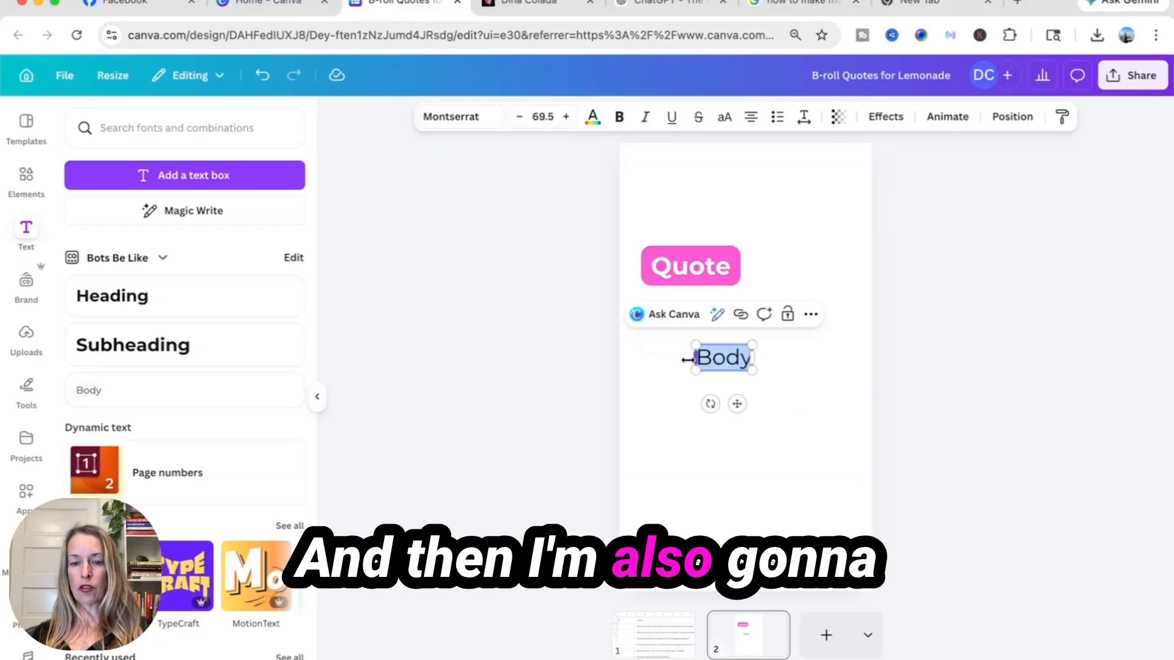
# - Replace the body text with the creator's name ending in an added "s" and place it near the page's lower-right corner
pyautogui.press('BackSpace')
pyautogui.write('Dina Colada')
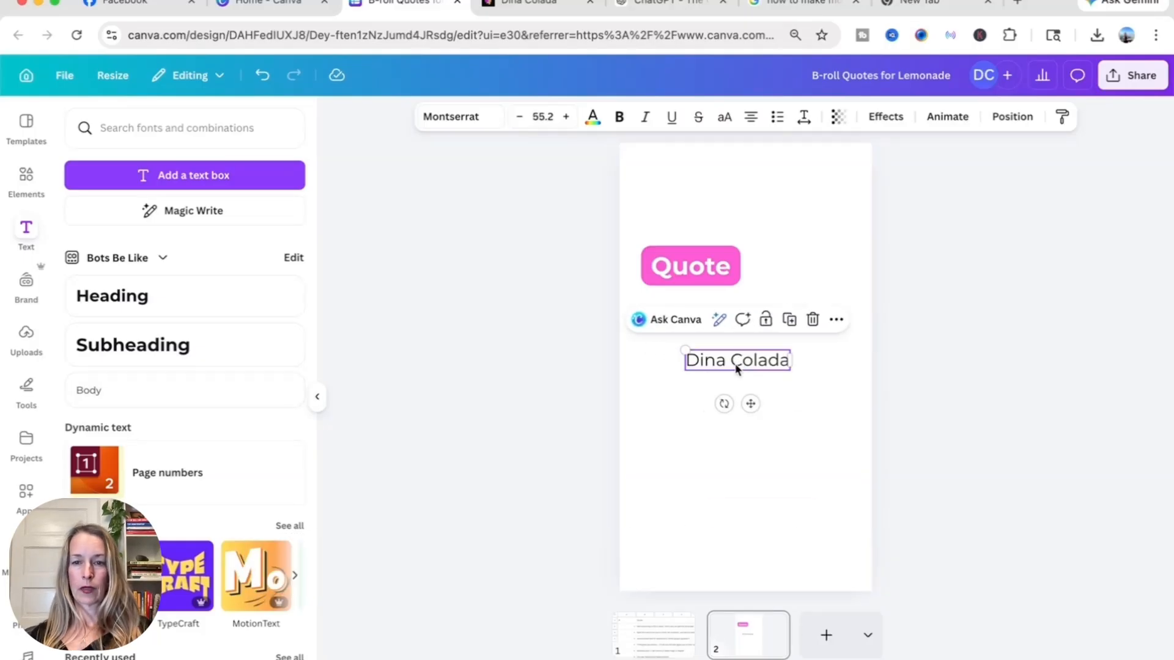
pyautogui.moveTo(736, 366); pyautogui.dragTo(796, 512)
pyautogui.doubleClick(795, 511)
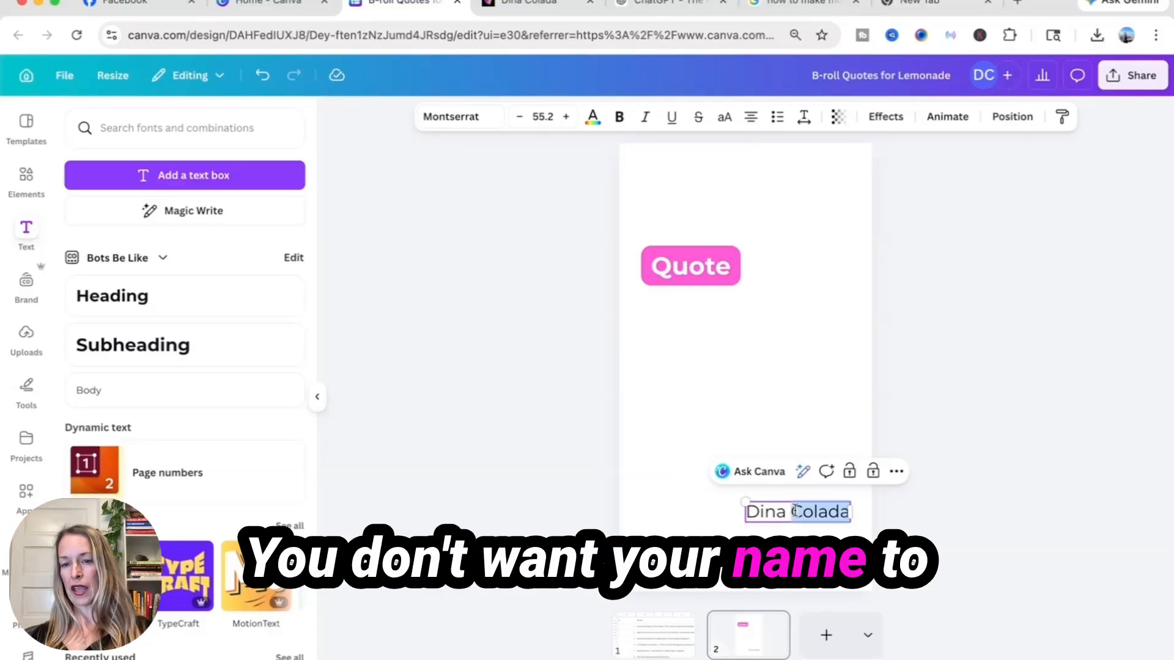
pyautogui.press('Right')
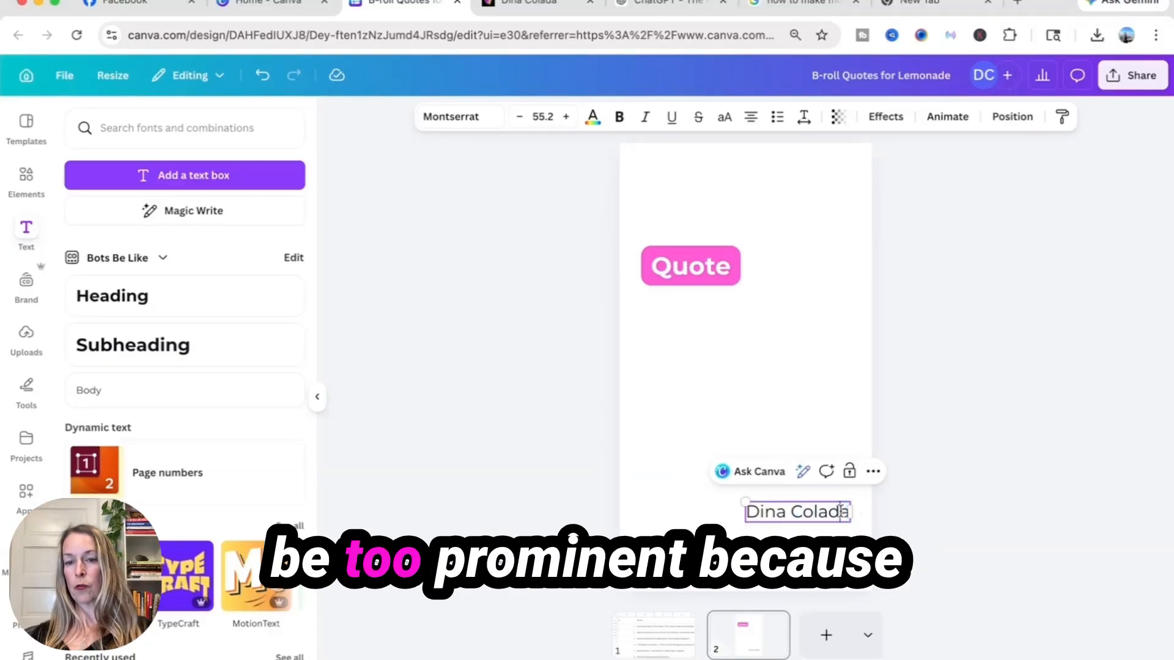
pyautogui.write('s')
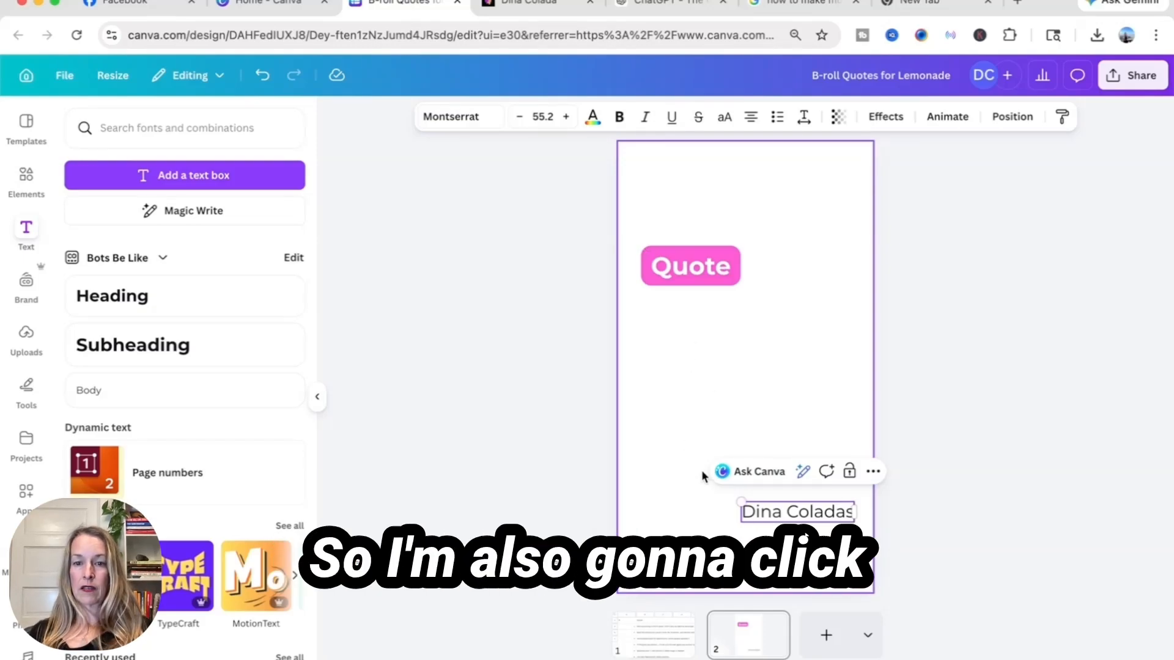
# - Give the name text a background effect in signature pink and set the text's transparency to 87
pyautogui.click(787, 514)
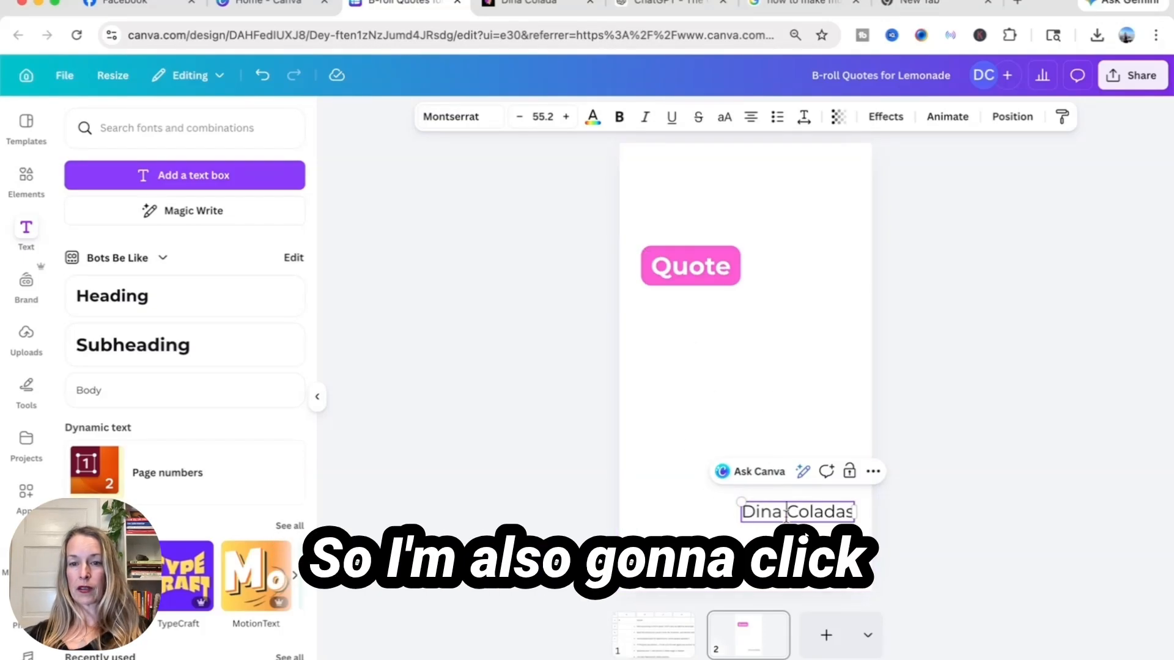
pyautogui.click(895, 118)
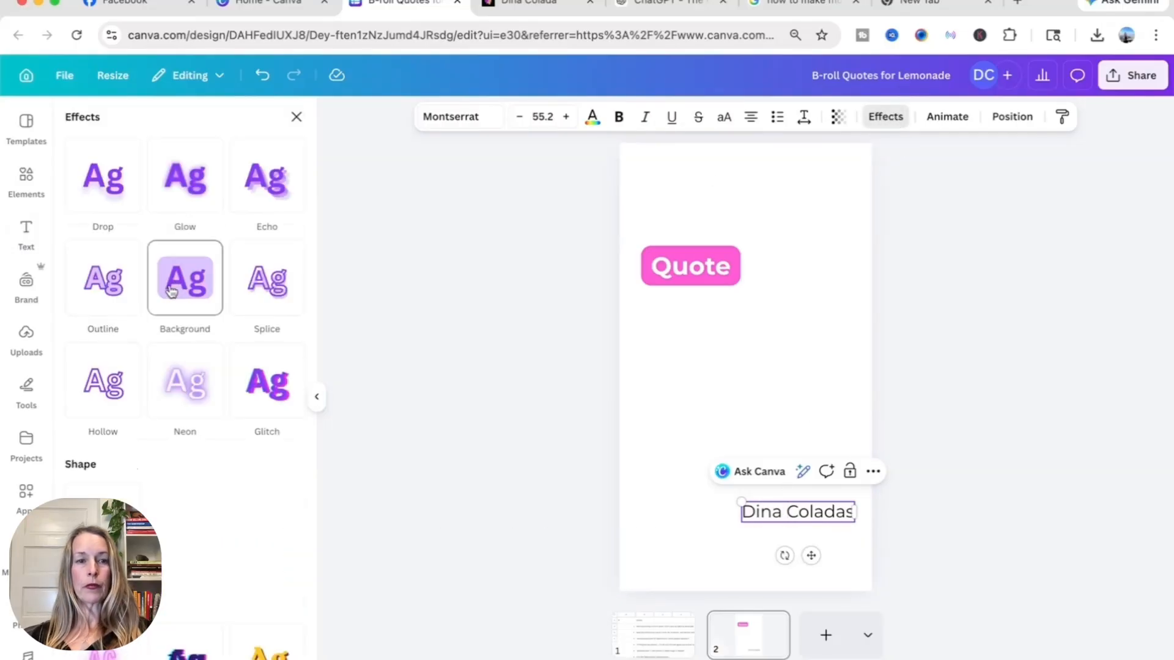
pyautogui.click(174, 291)
pyautogui.click(294, 514)
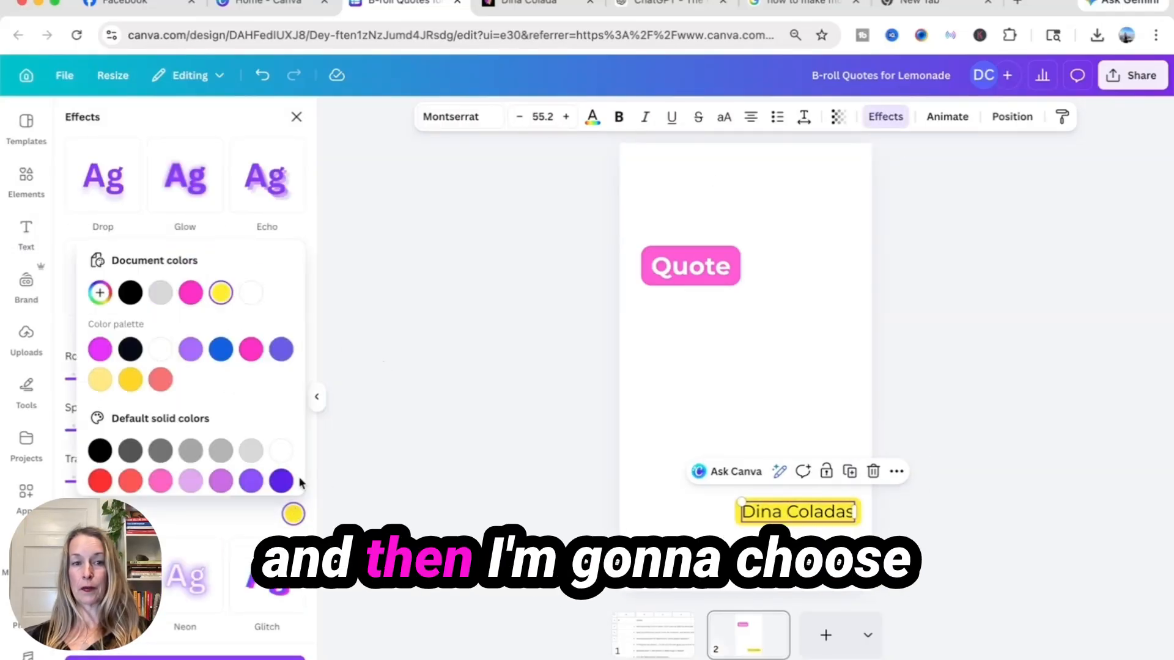
pyautogui.click(251, 350)
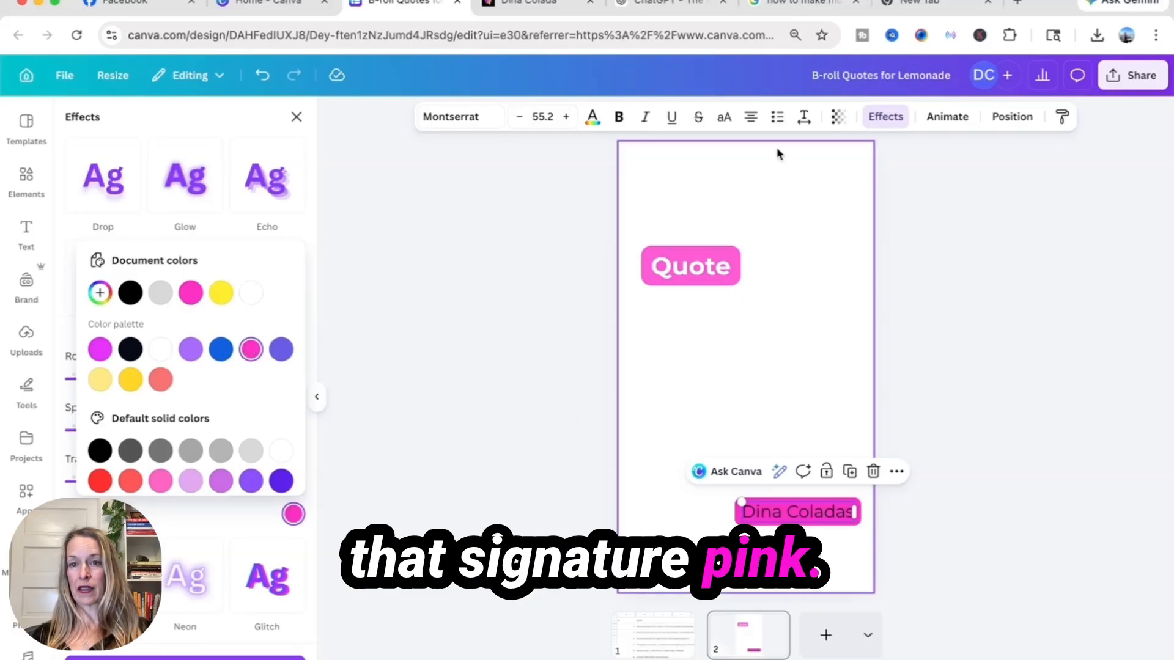
pyautogui.click(837, 118)
pyautogui.moveTo(871, 184); pyautogui.dragTo(861, 186)
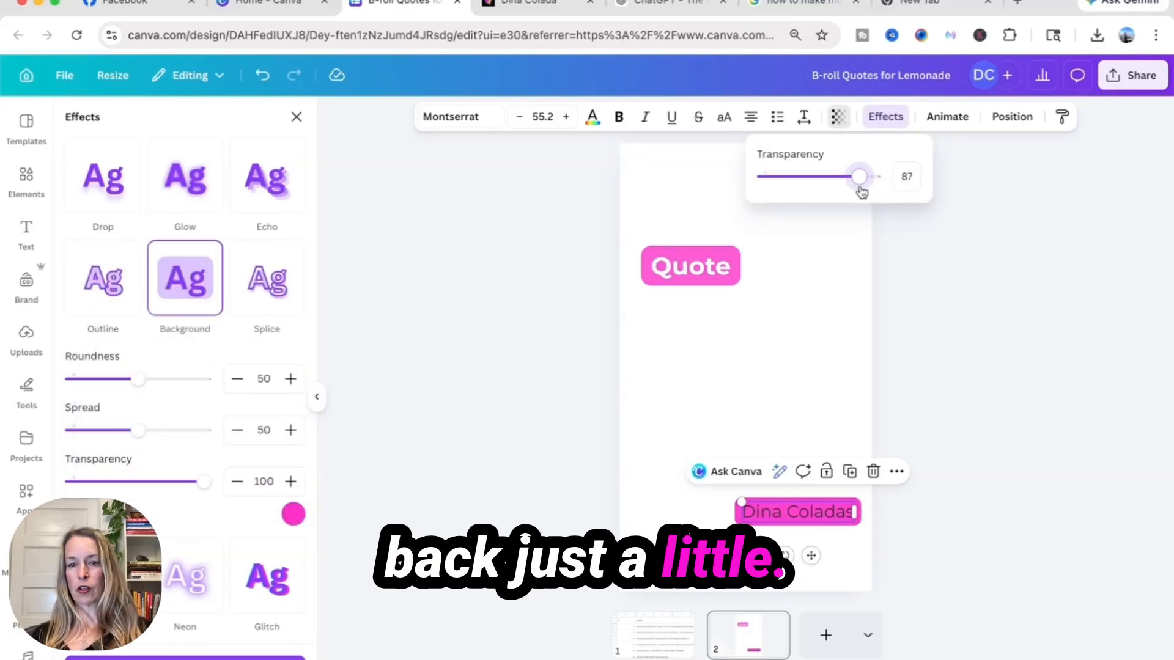
# - Color the name text white and deselect it
pyautogui.tripleClick(788, 514)
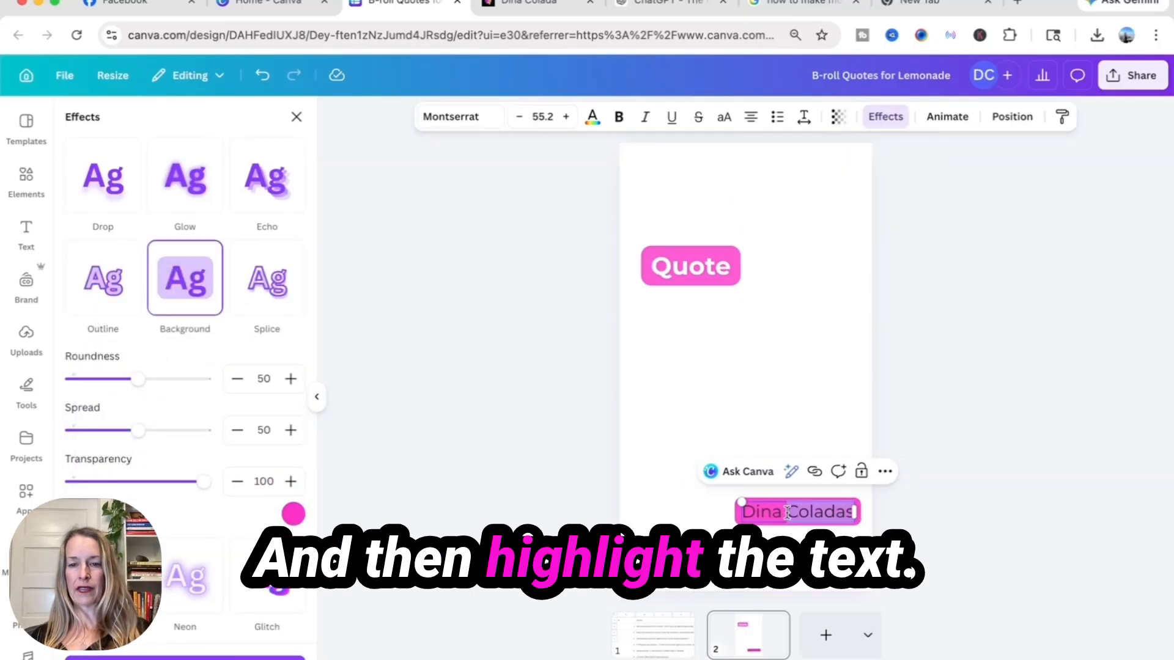
pyautogui.click(595, 118)
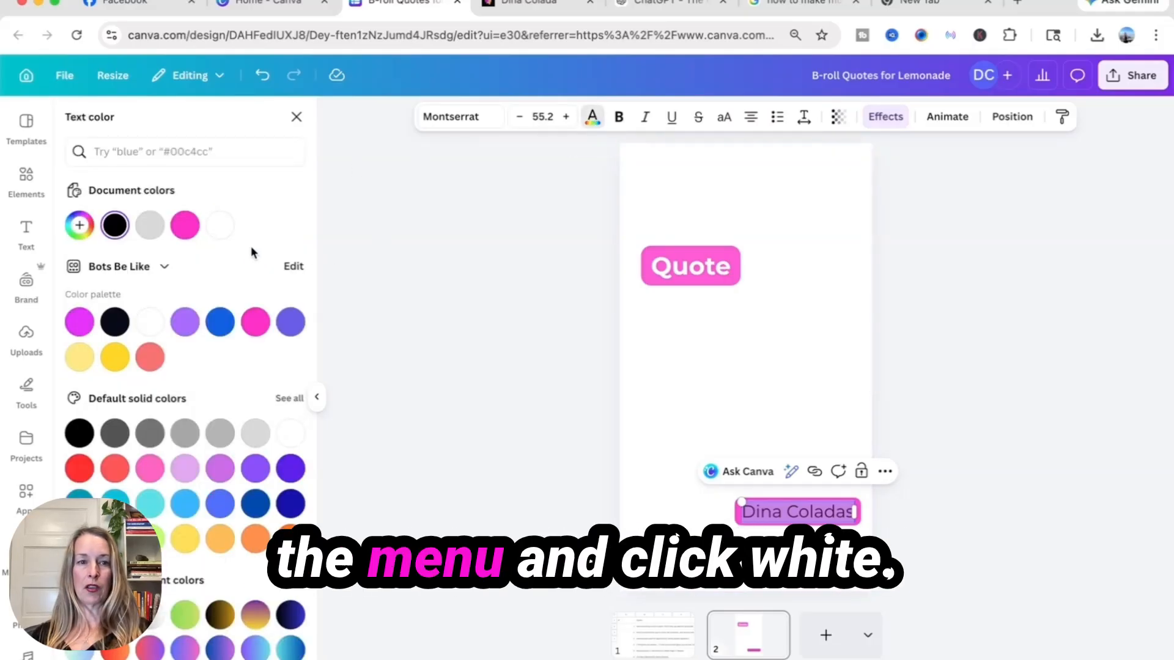
pyautogui.click(220, 227)
pyautogui.click(472, 397)
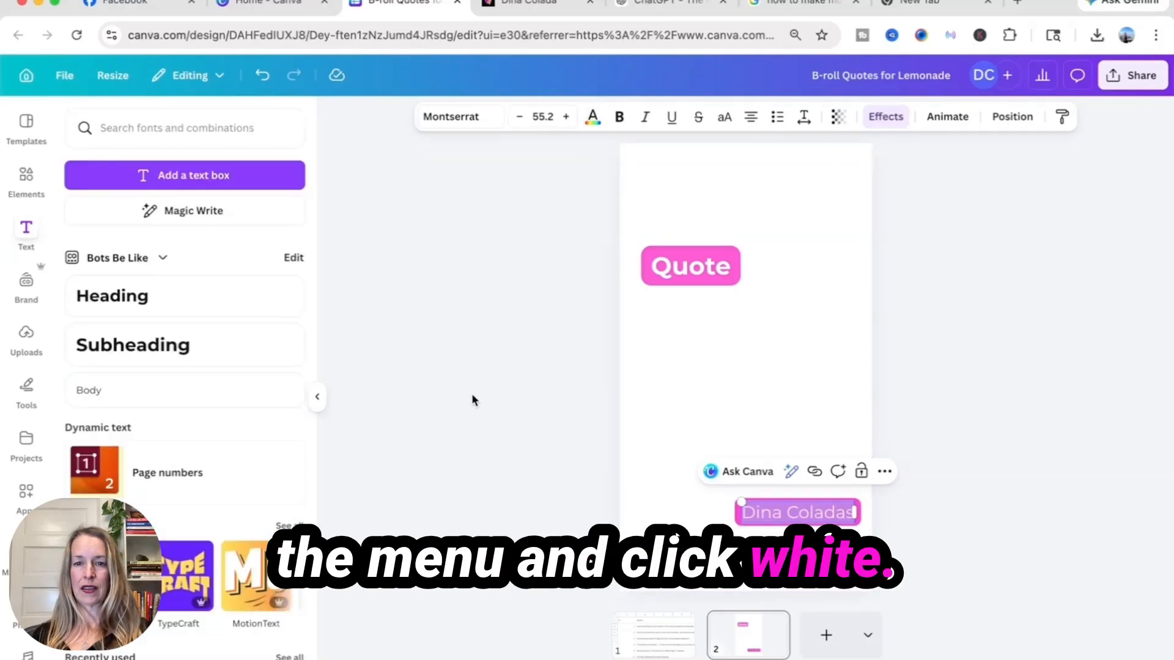
pyautogui.click(938, 304)
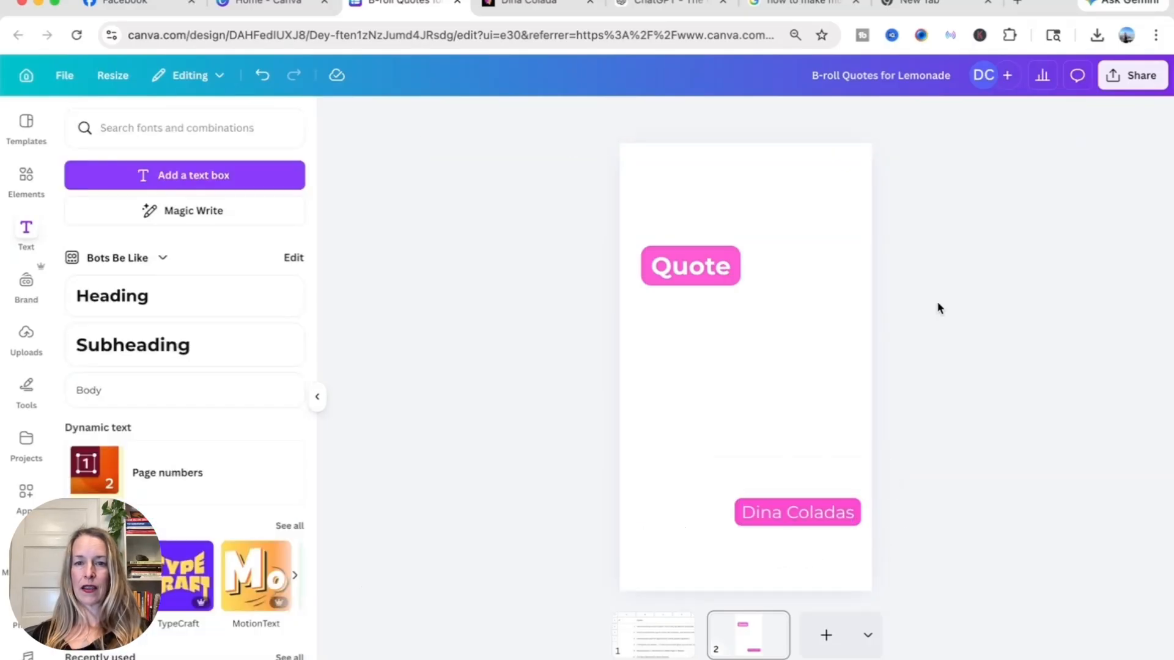
pyautogui.click(846, 517)
pyautogui.click(475, 428)
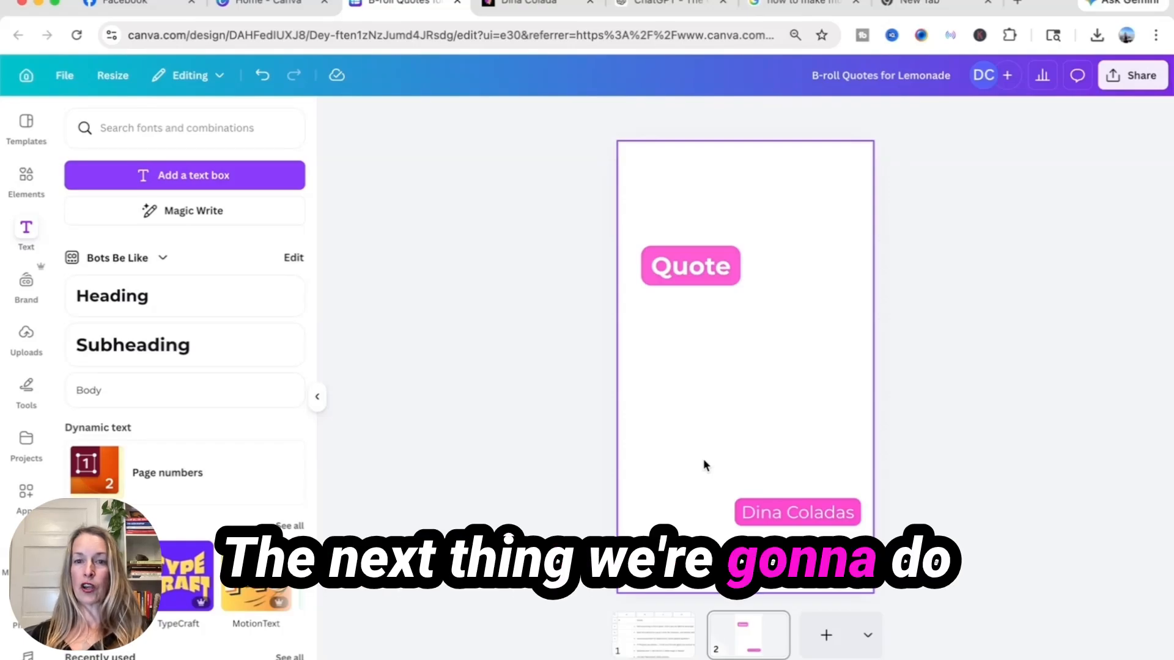
# - Select cells A1:C37 on the quote sheet page and start Bulk create with them
pyautogui.click(648, 639)
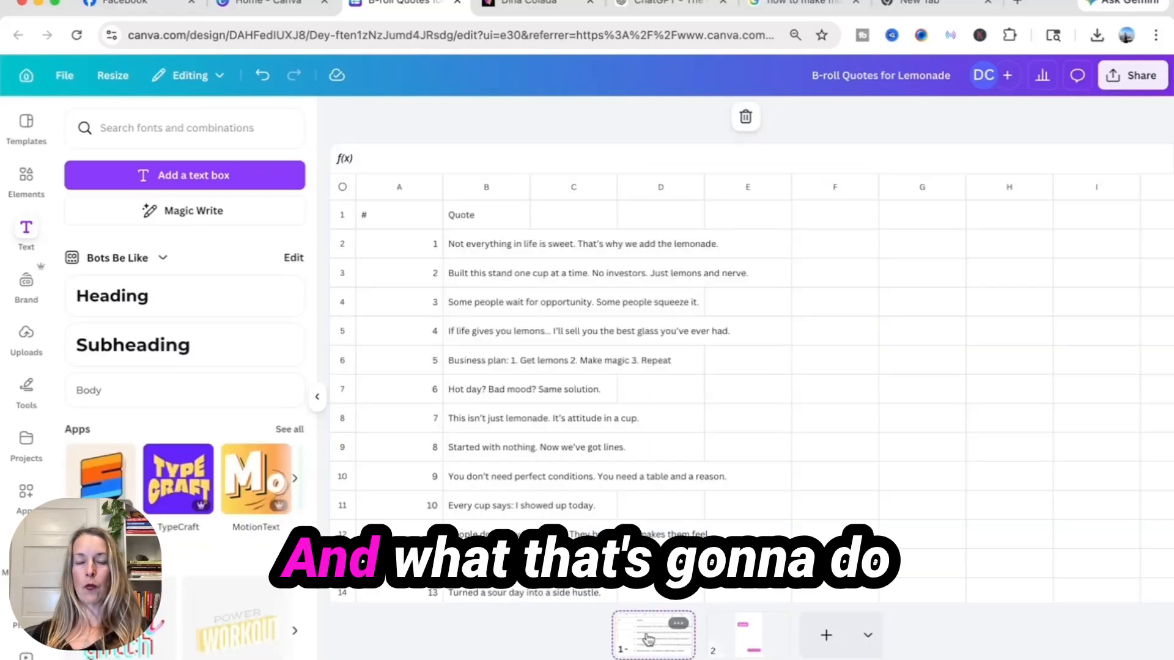
pyautogui.click(505, 310)
pyautogui.click(391, 216)
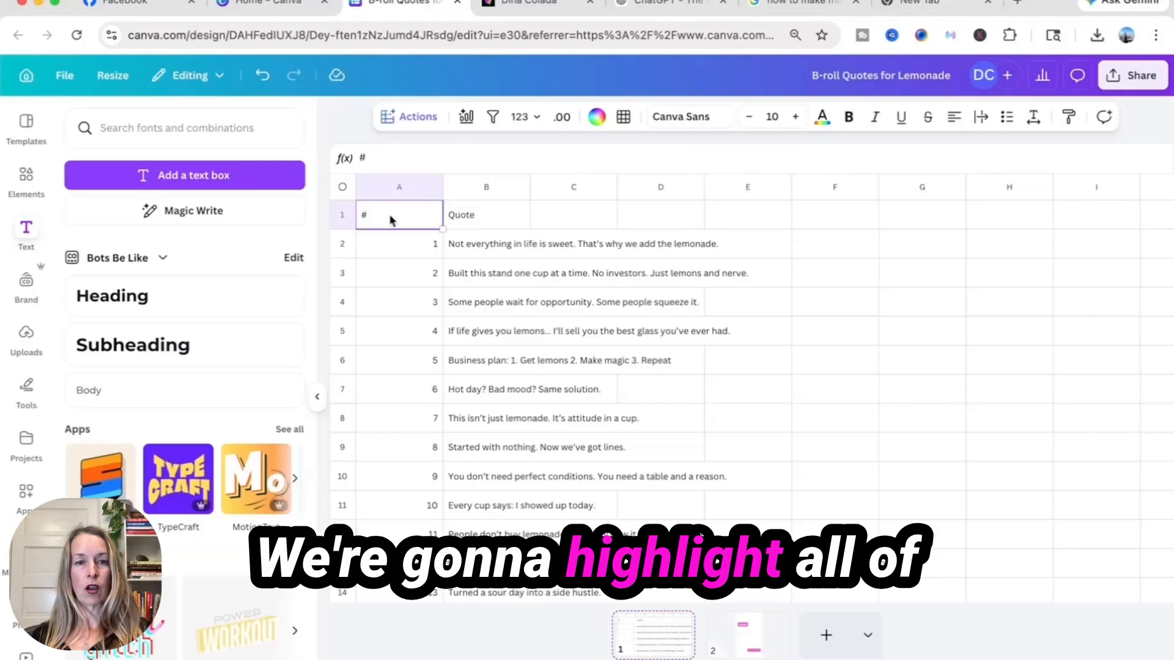
pyautogui.moveTo(390, 220); pyautogui.dragTo(602, 521)
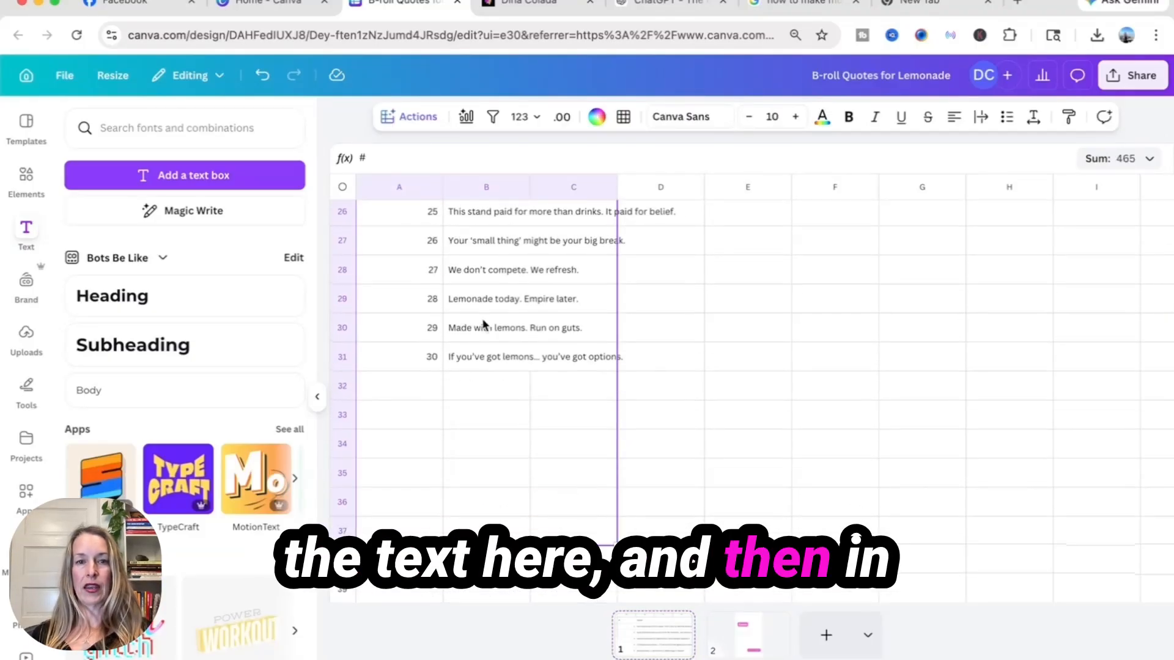
pyautogui.click(421, 117)
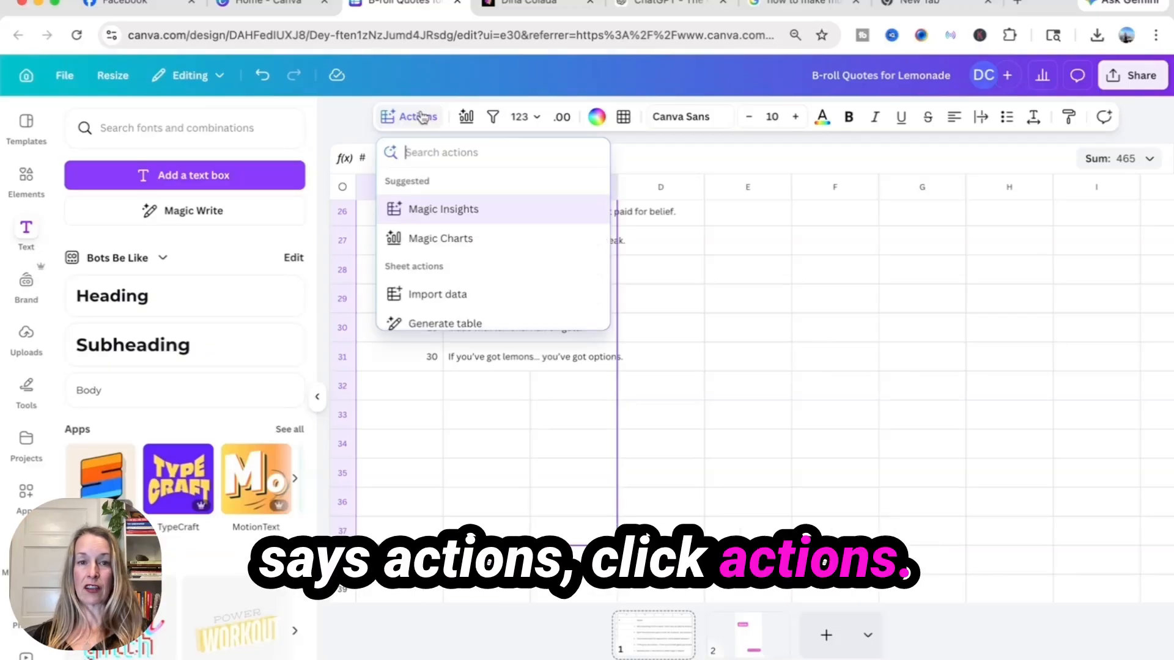
pyautogui.scroll(-5, 440, 255)
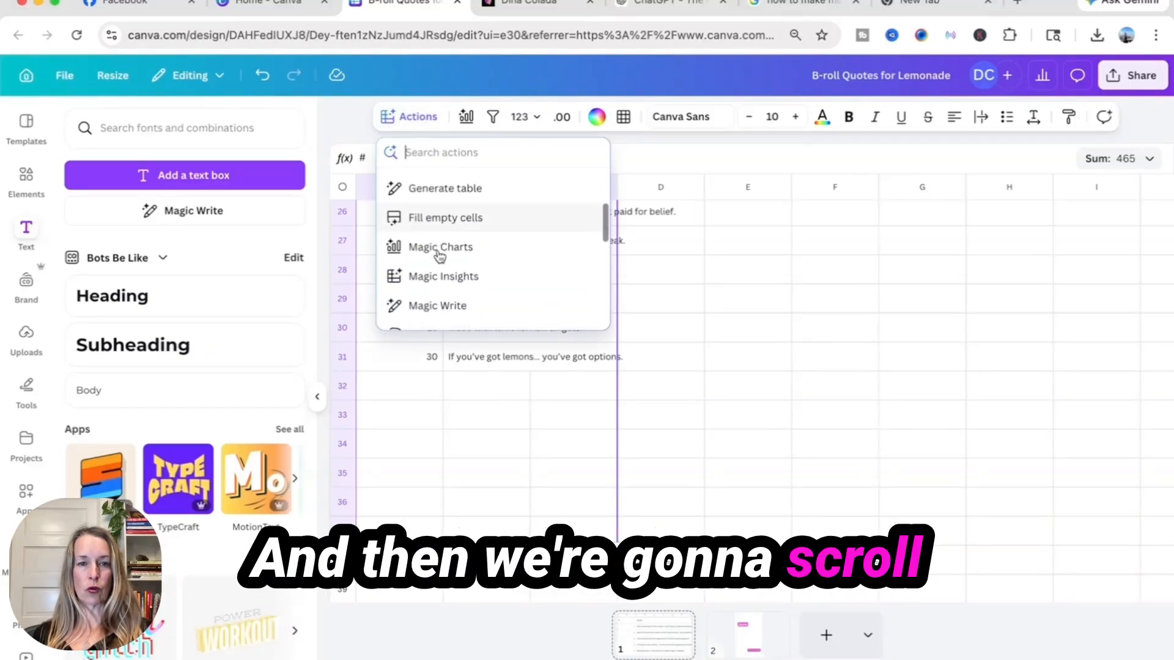
pyautogui.click(441, 287)
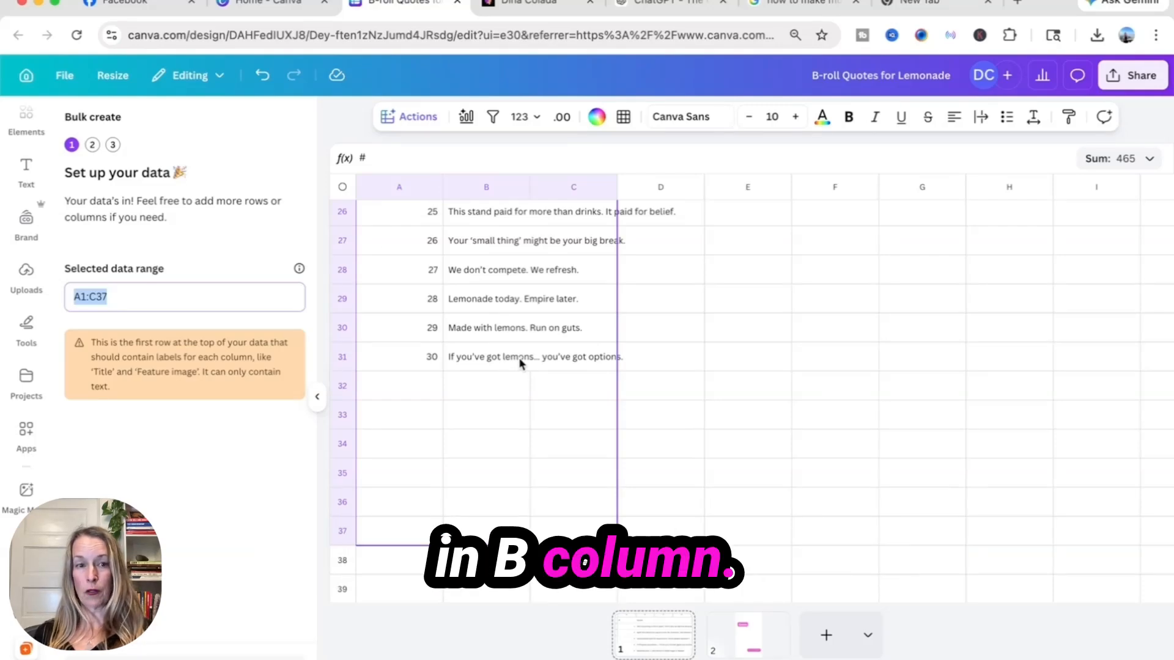
# - Try to enter A1:B31 manually as the bulk create data range
pyautogui.click(214, 471)
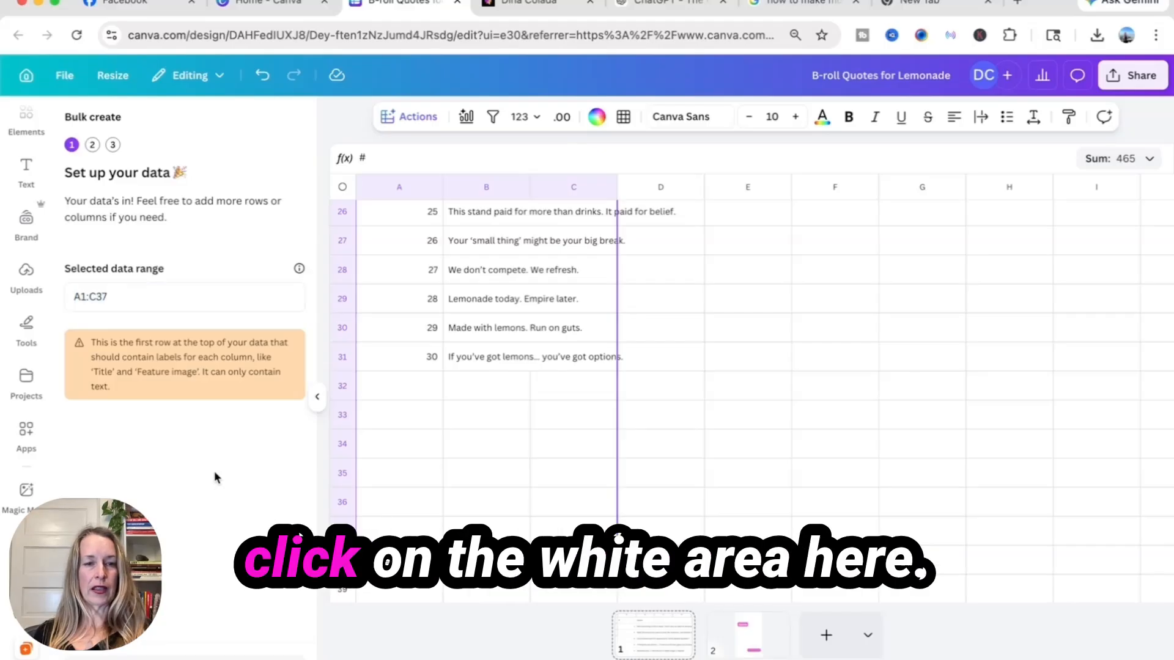
pyautogui.click(473, 363)
pyautogui.click(108, 299)
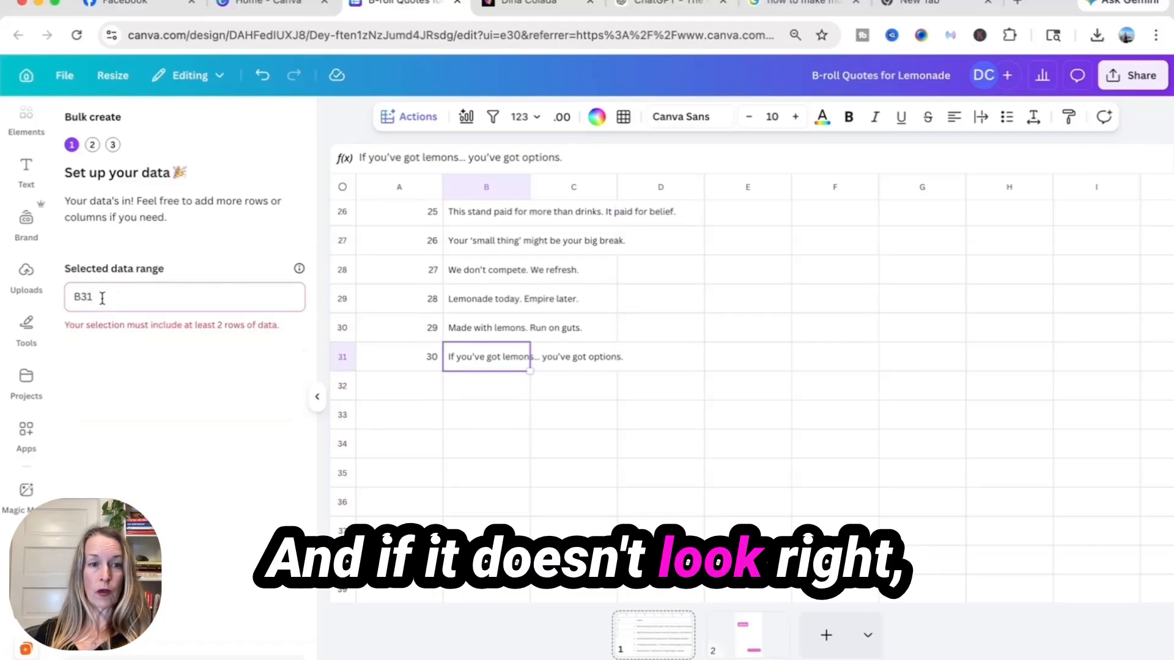
pyautogui.click(74, 297)
pyautogui.write('A1:')
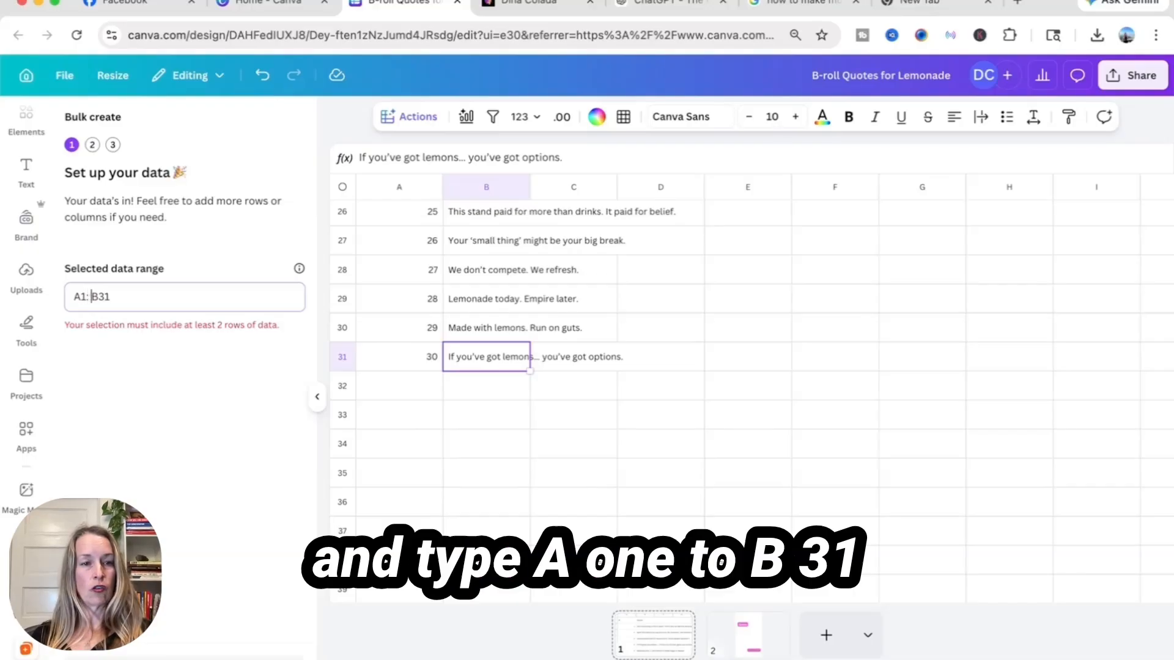
# - Select the sheet's cells A1:B31 as the data range and continue with the current design as the bulk create template
pyautogui.scroll(10, 527, 371)
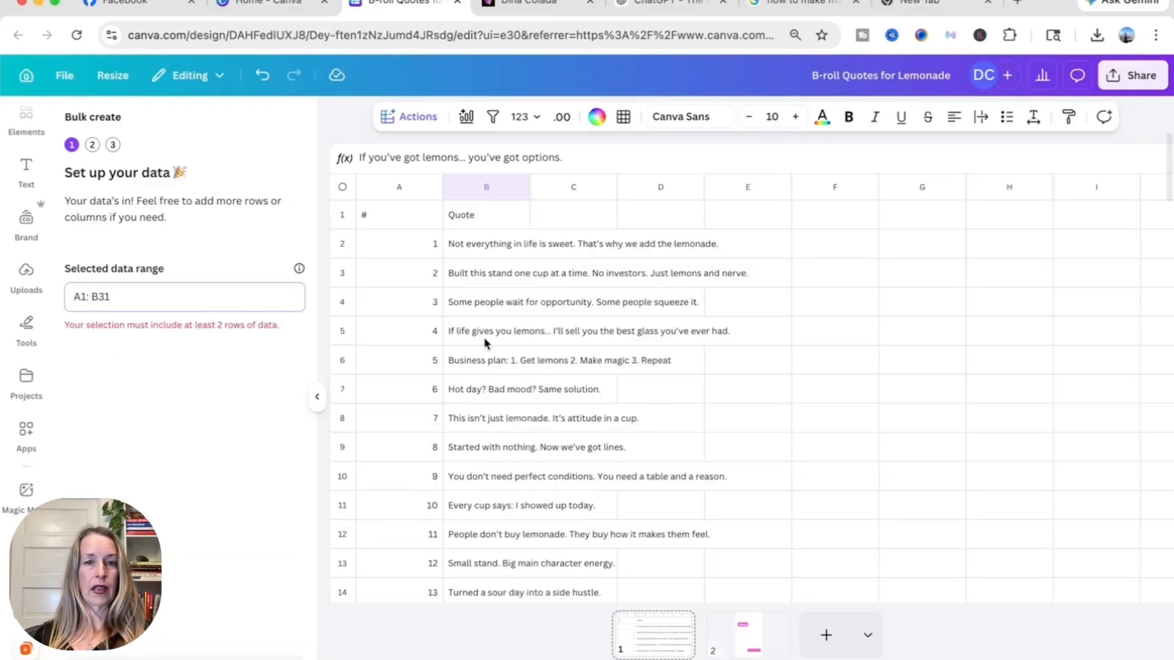
pyautogui.moveTo(386, 221); pyautogui.dragTo(568, 538)
pyautogui.click(415, 375)
pyautogui.press('super+a')
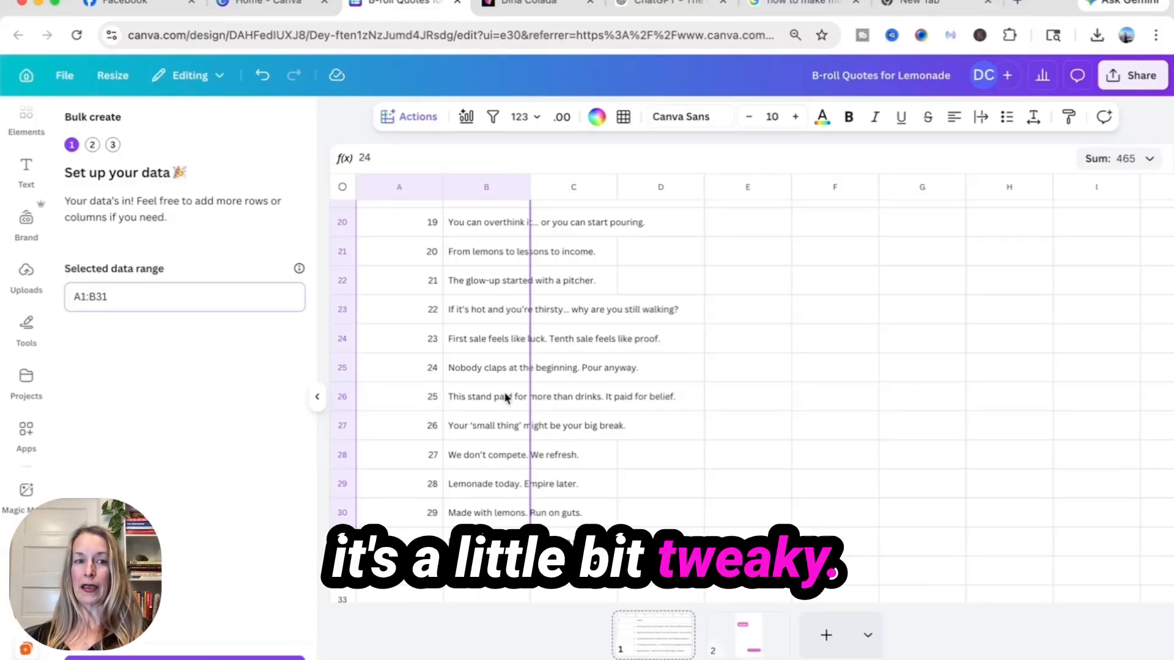
pyautogui.scroll(-5, 493, 338)
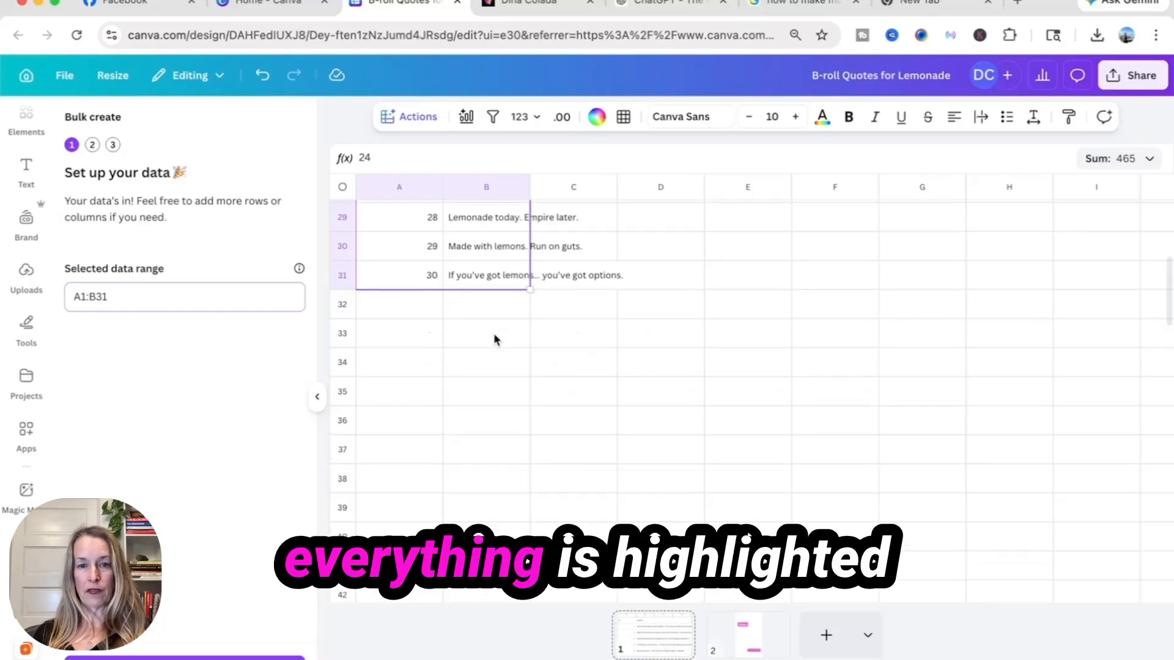
pyautogui.scroll(3, 494, 338)
pyautogui.scroll(7, 494, 336)
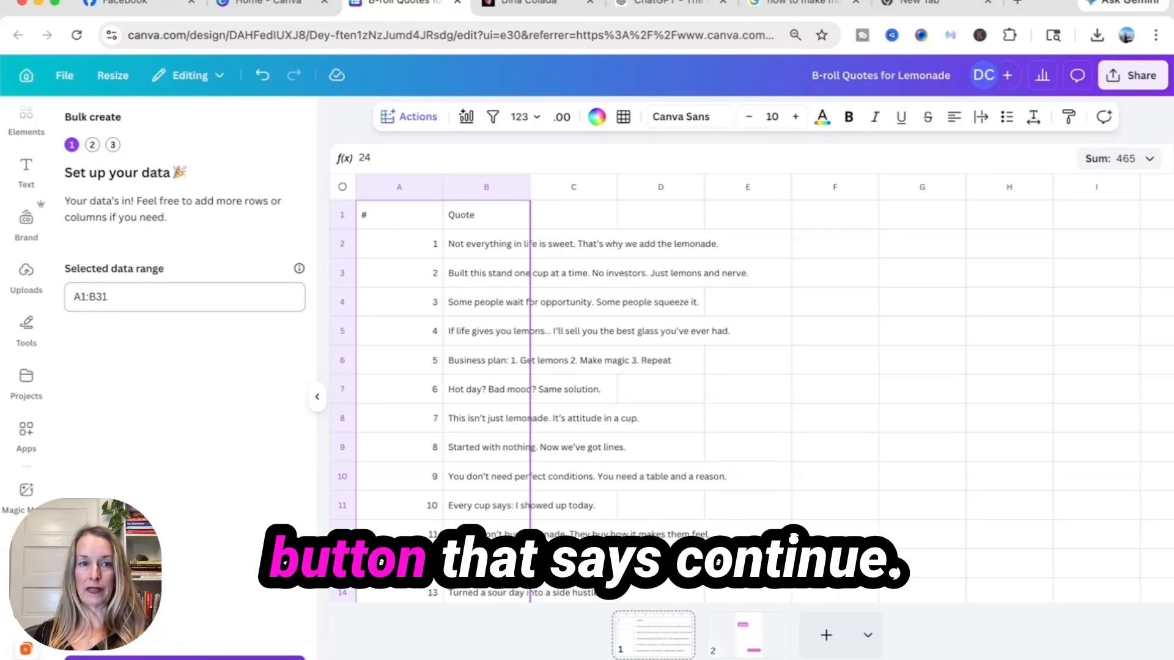
pyautogui.click(185, 658)
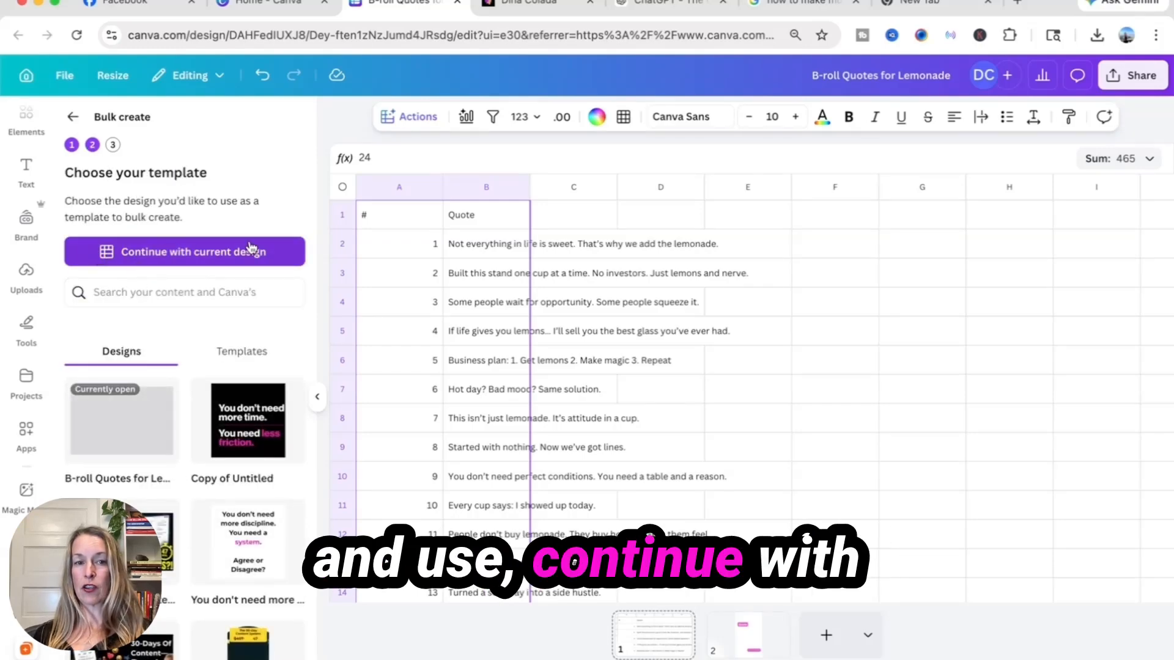
pyautogui.click(194, 262)
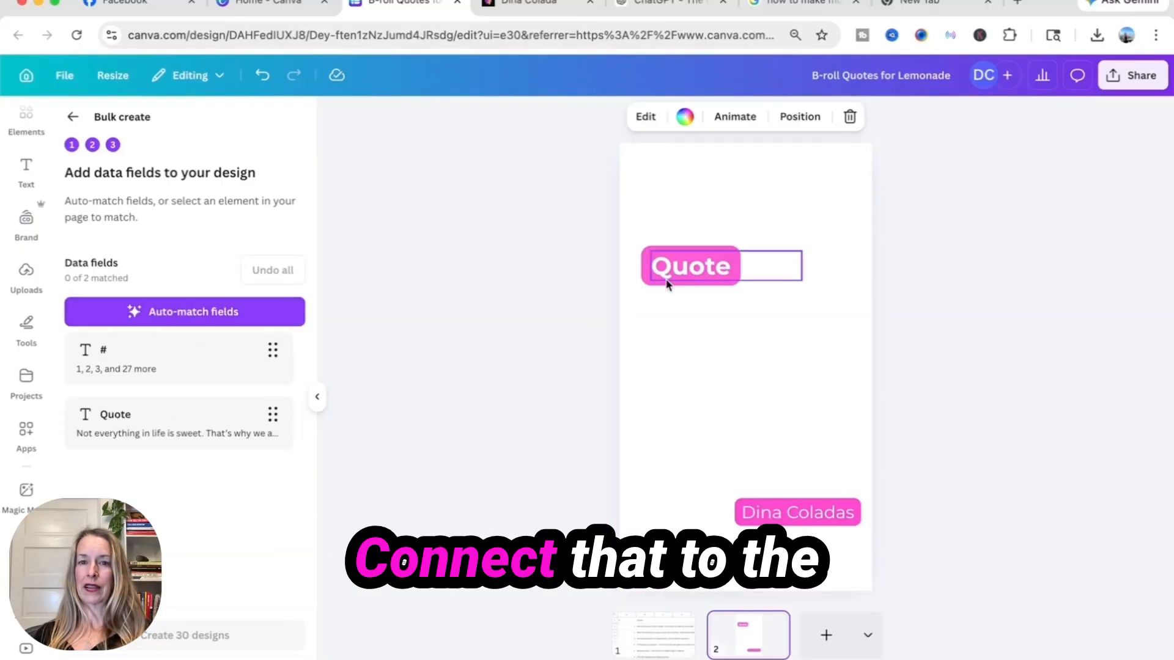
# - Connect the pink Quote text box on the template page to the Quote data field
pyautogui.click(690, 267)
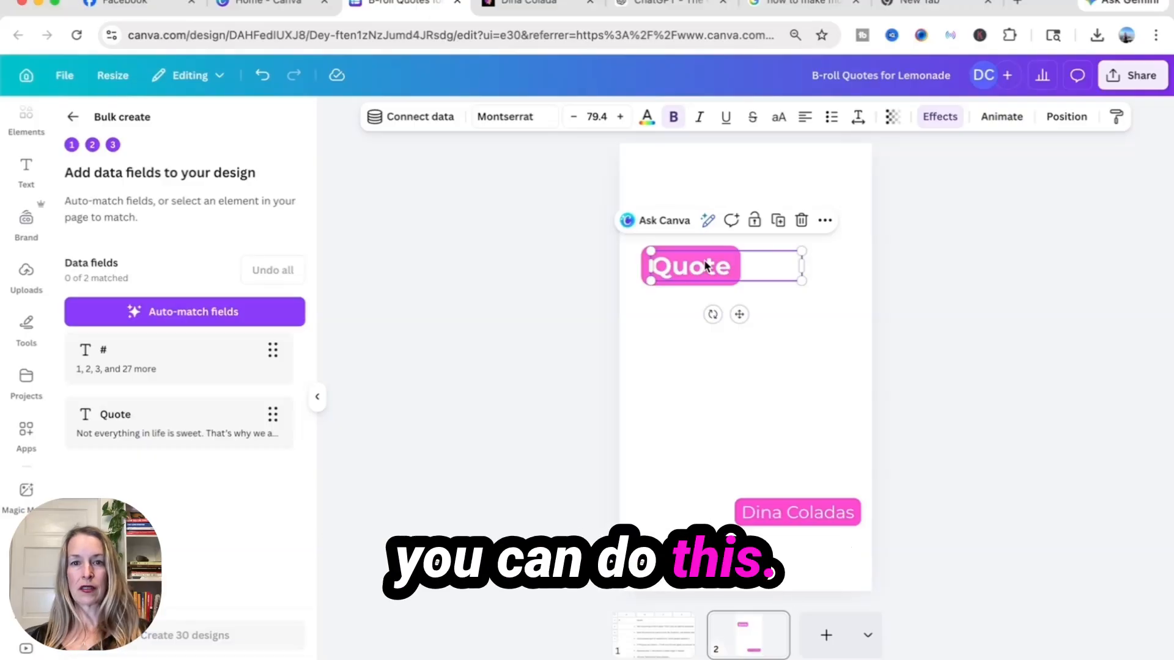
pyautogui.click(438, 122)
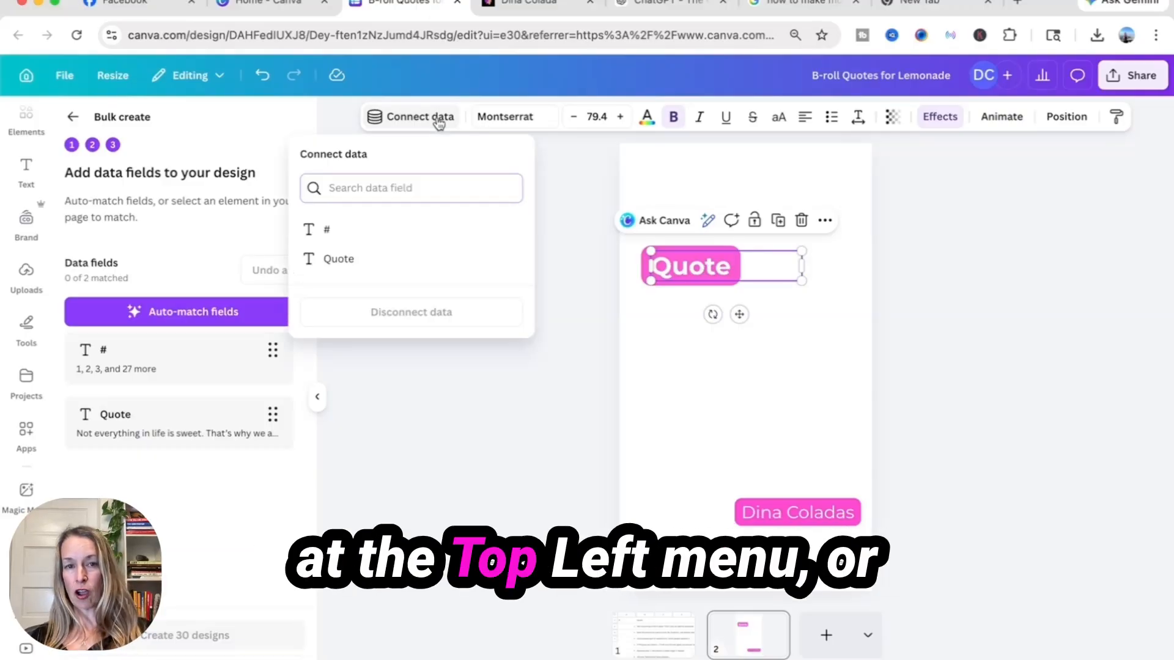
pyautogui.click(582, 179)
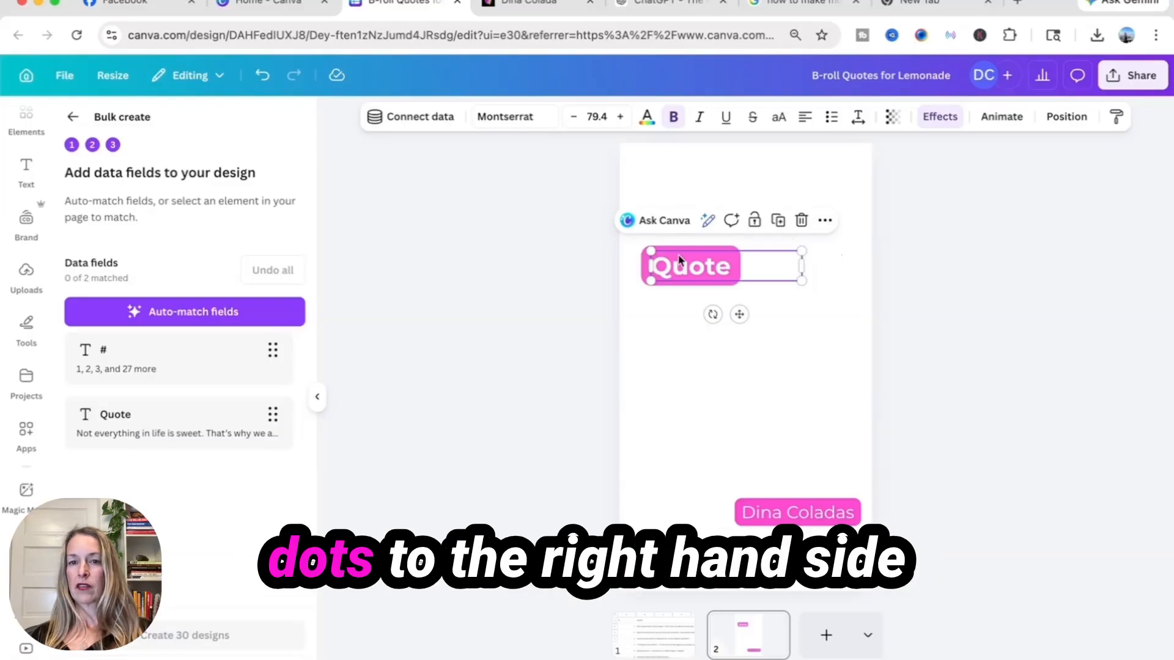
pyautogui.click(825, 220)
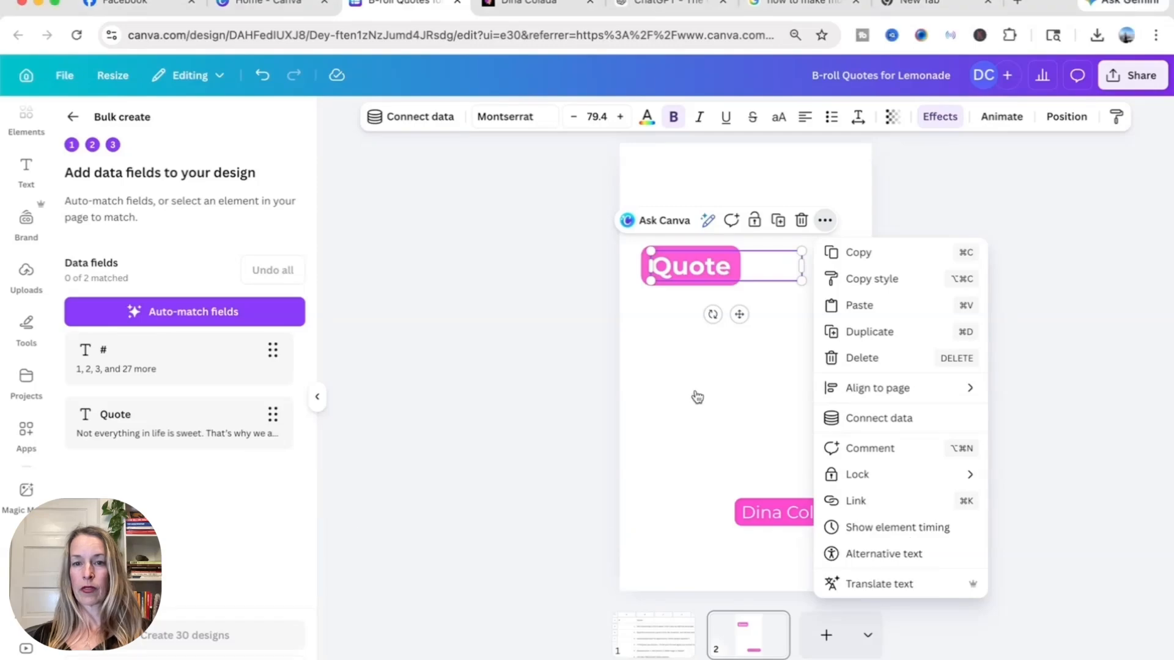
pyautogui.rightClick(695, 266)
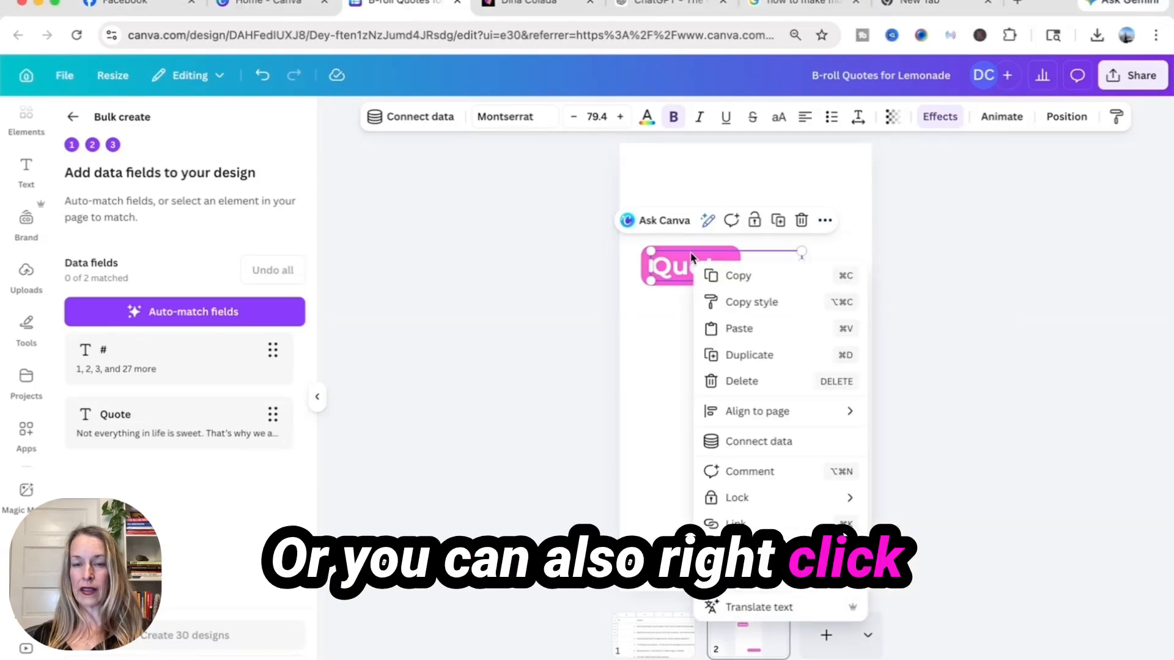
pyautogui.click(755, 440)
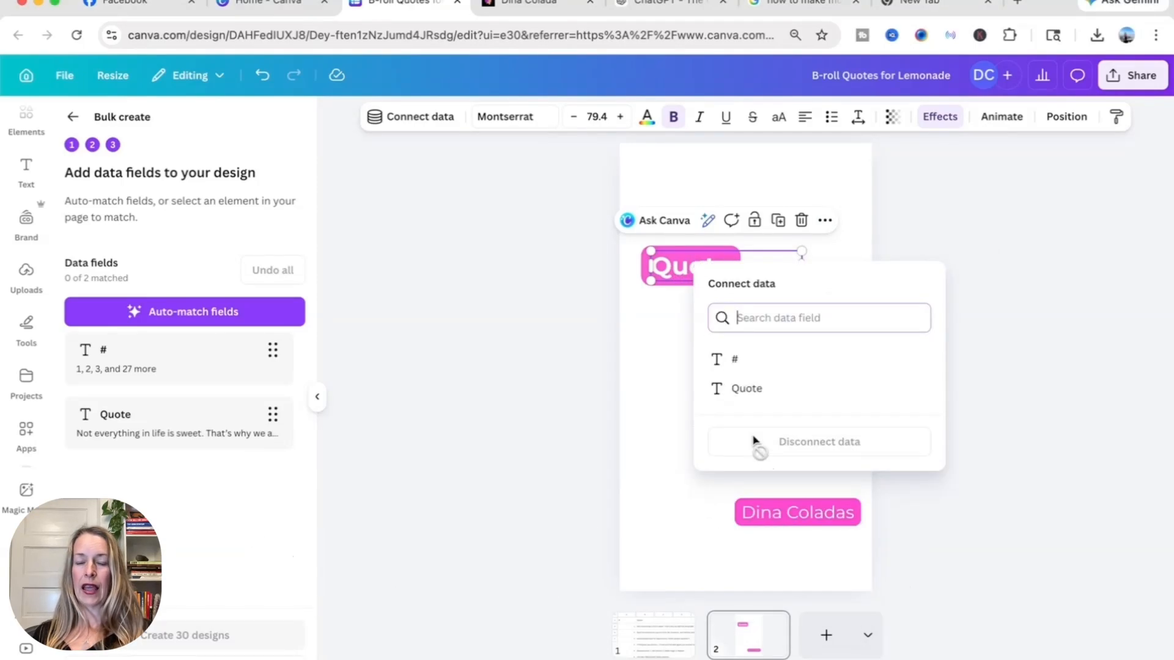
pyautogui.click(744, 392)
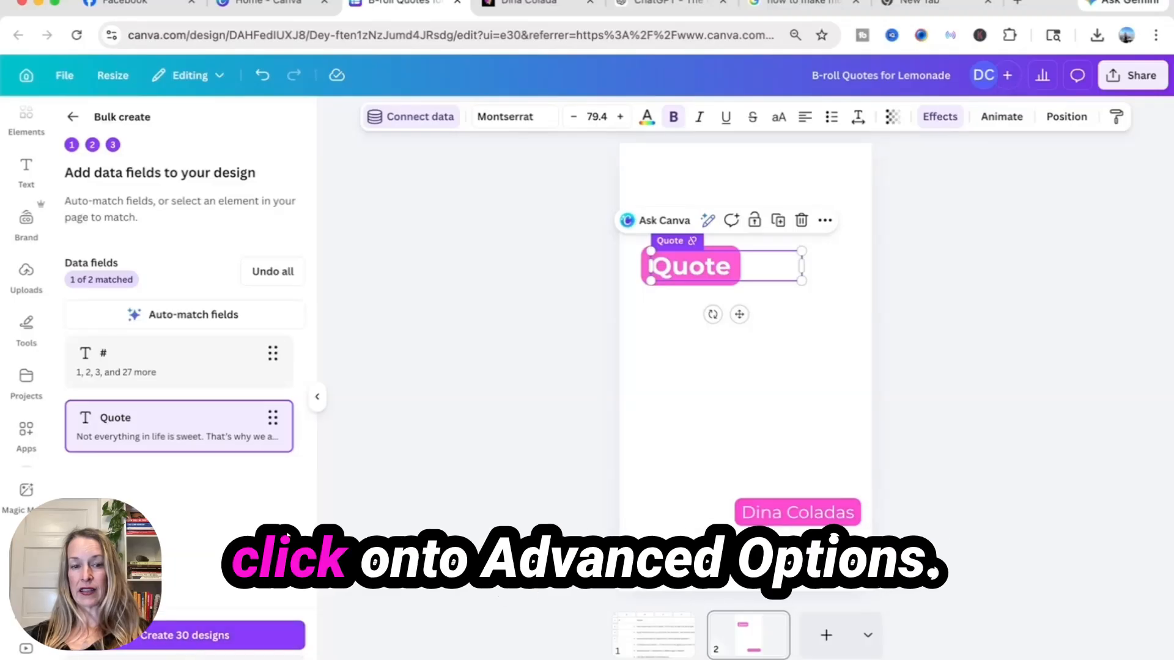
# - Set the bulk create output to 1 design with multiple pages and open the folder carrying the creator's name as the save location
pyautogui.click(186, 659)
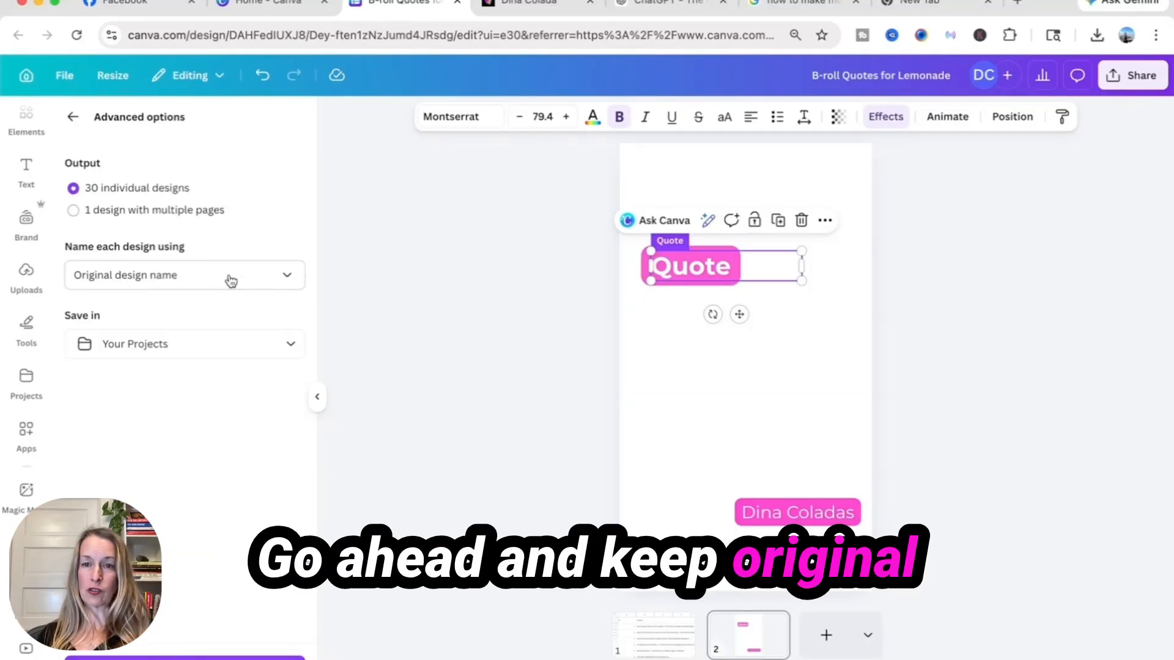
pyautogui.click(74, 211)
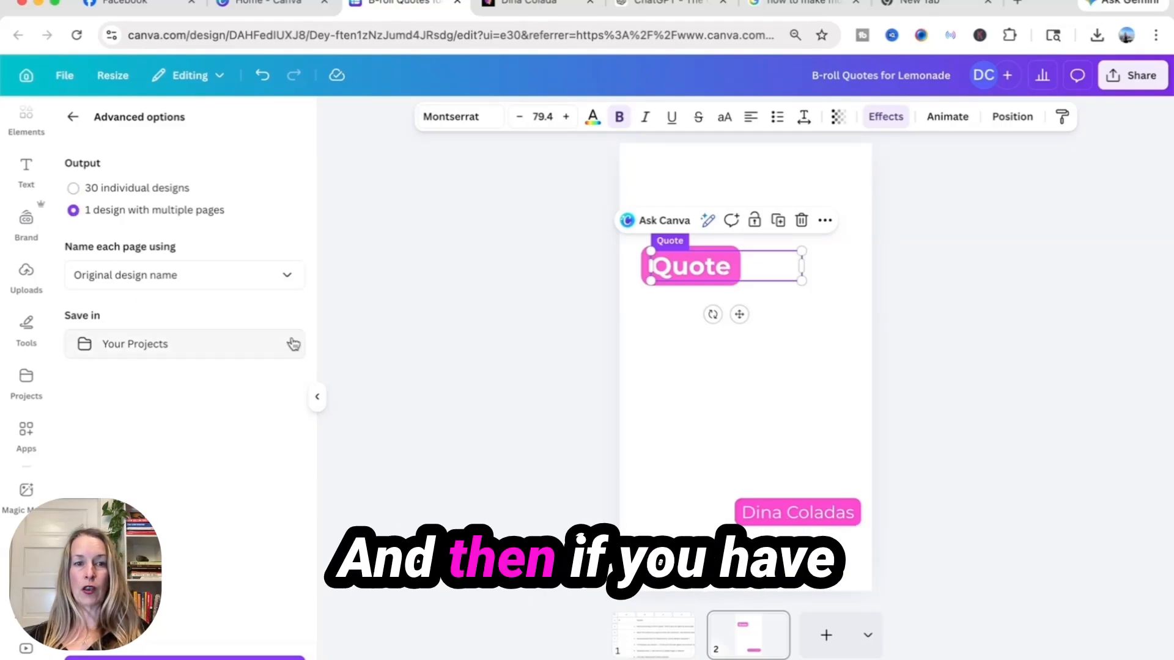
pyautogui.click(160, 349)
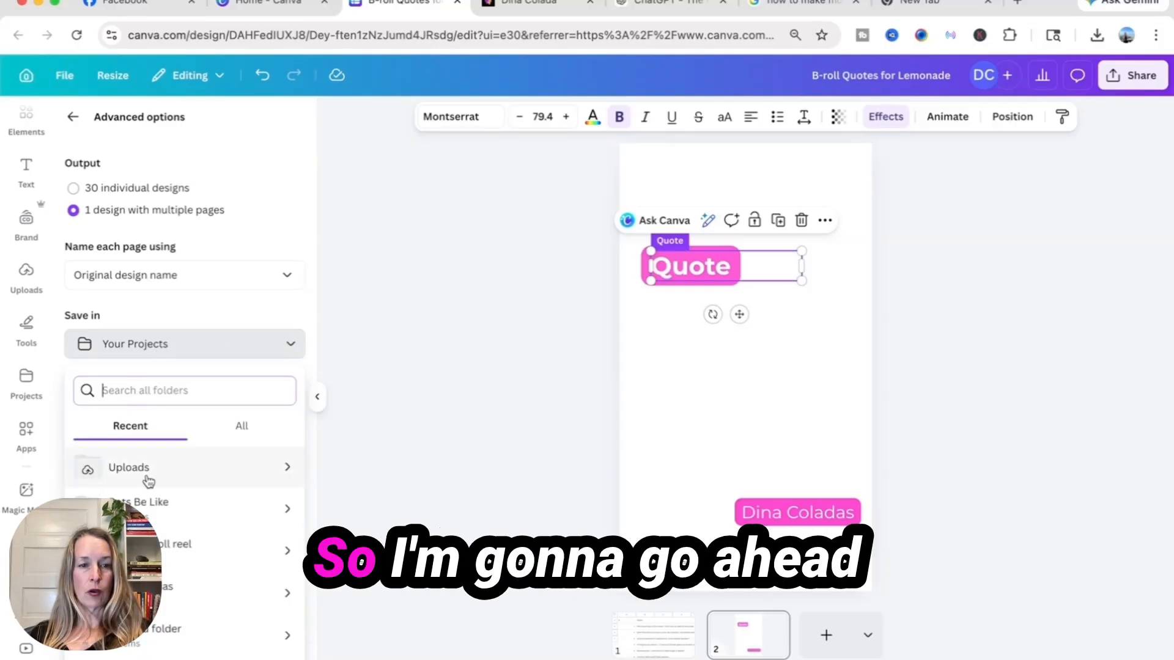
pyautogui.scroll(-5, 149, 489)
pyautogui.click(164, 532)
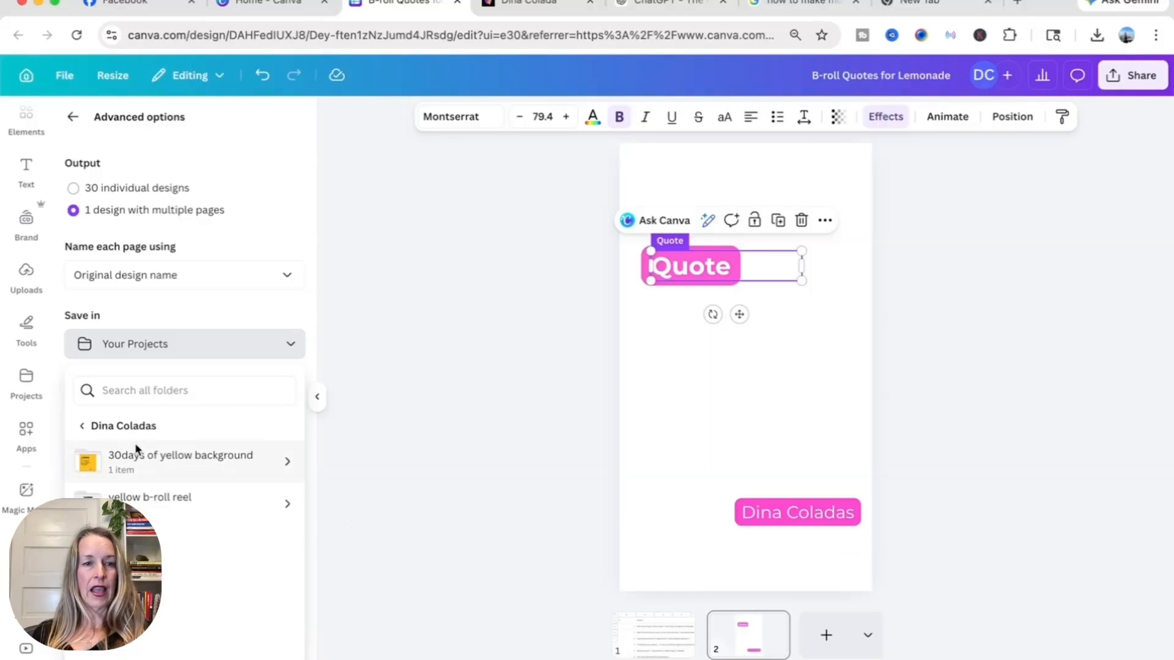
pyautogui.scroll(-2, 140, 453)
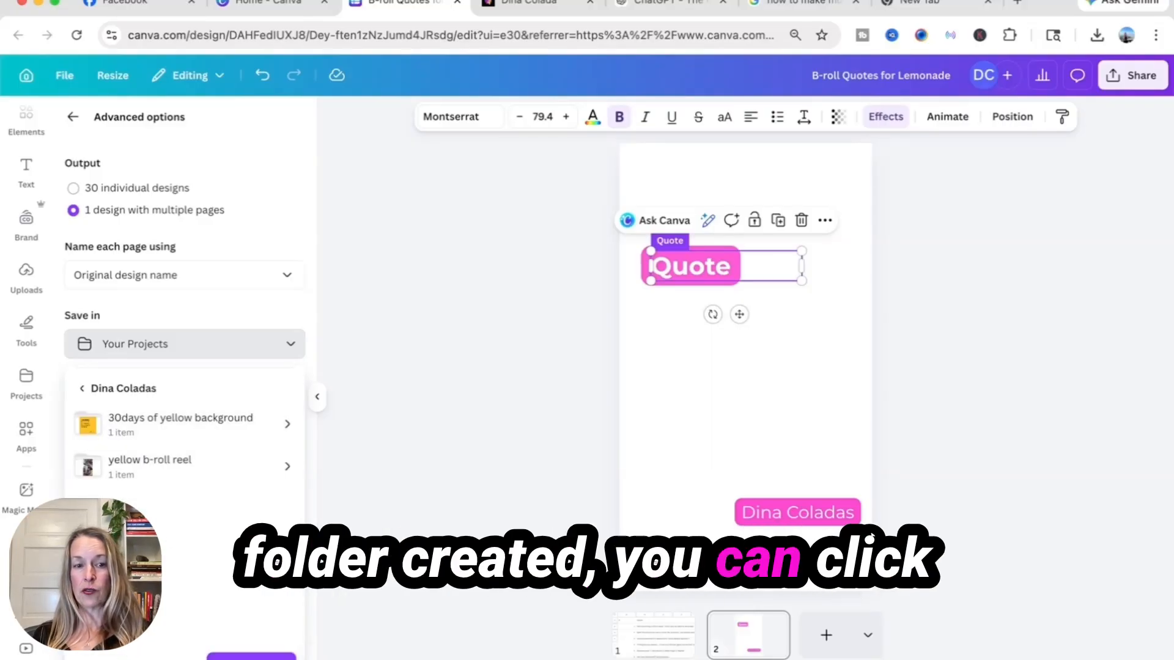
# - Save to a new subfolder named "Pink Lemonade 30-days for text overlays with bi-roll" and create the bulk design
pyautogui.click(138, 658)
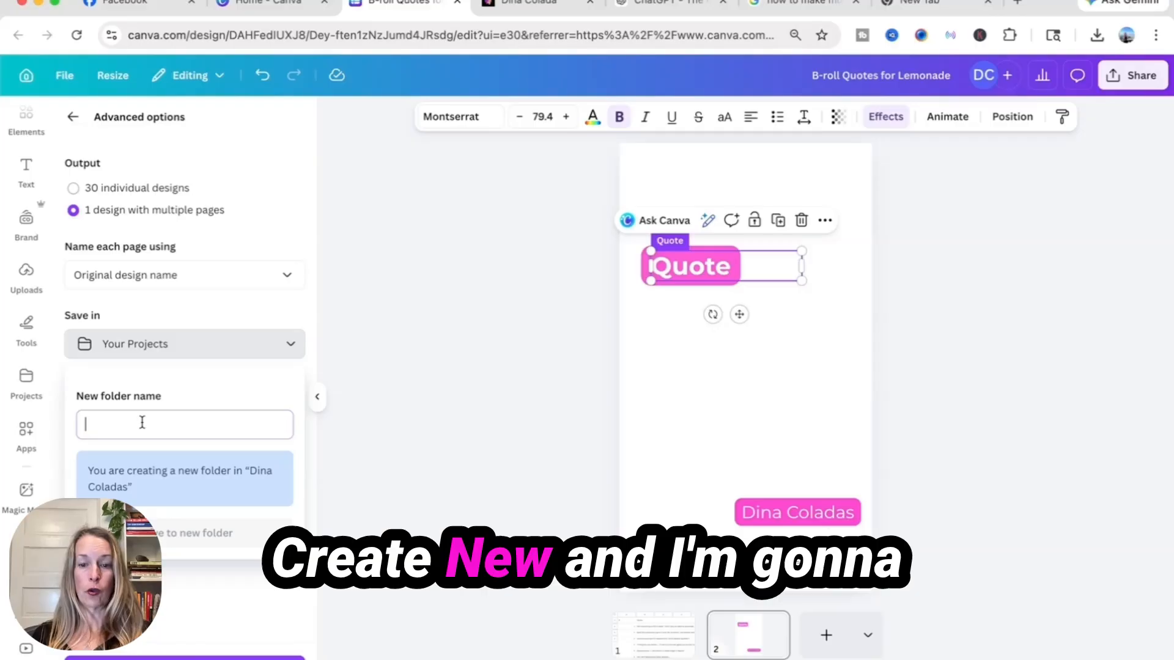
pyautogui.write('Pink L')
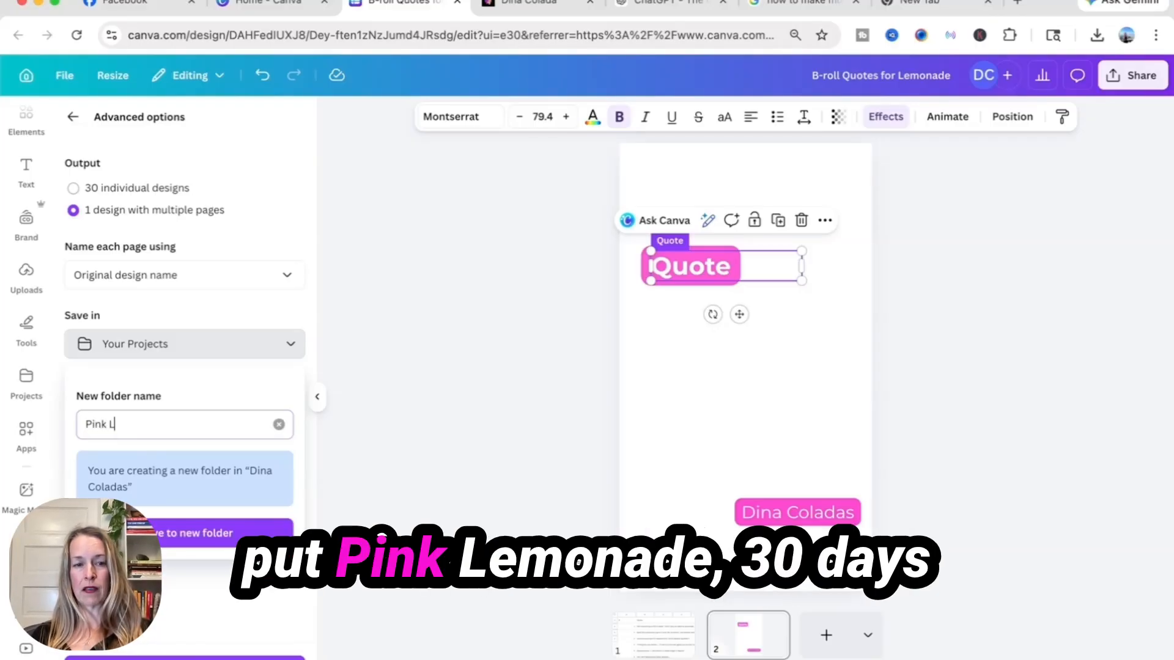
pyautogui.write('emonade 30-days for tes')
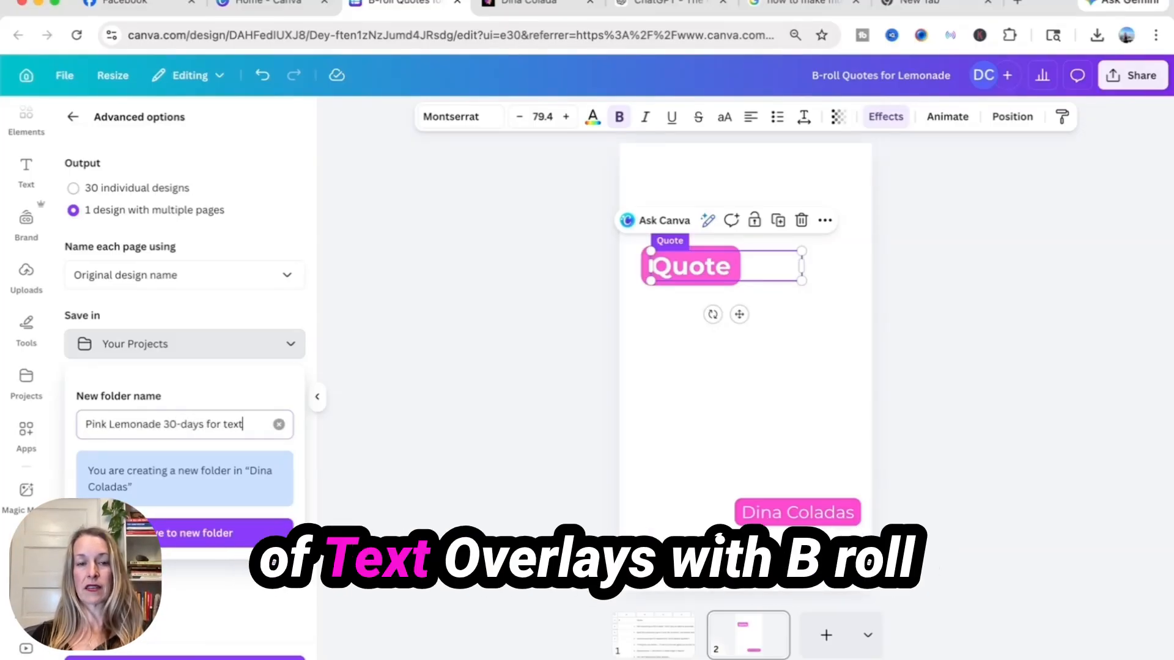
pyautogui.write('t overla')
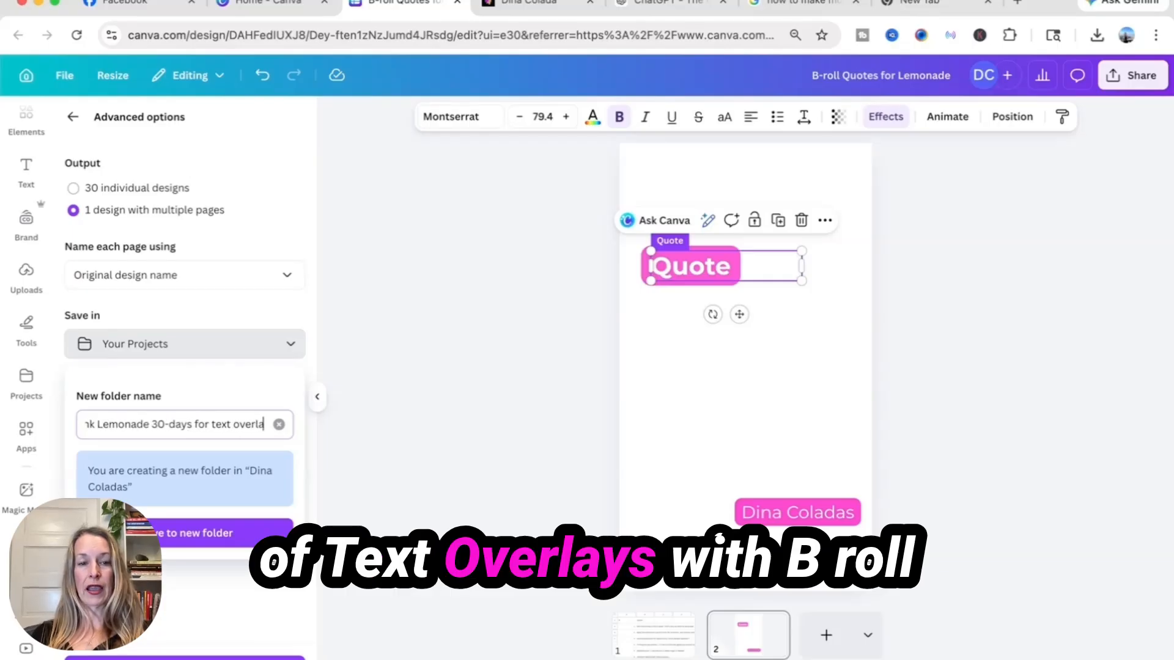
pyautogui.write('wy')
pyautogui.press('BackSpace')
pyautogui.press('BackSpace')
pyautogui.write('ys with bi')
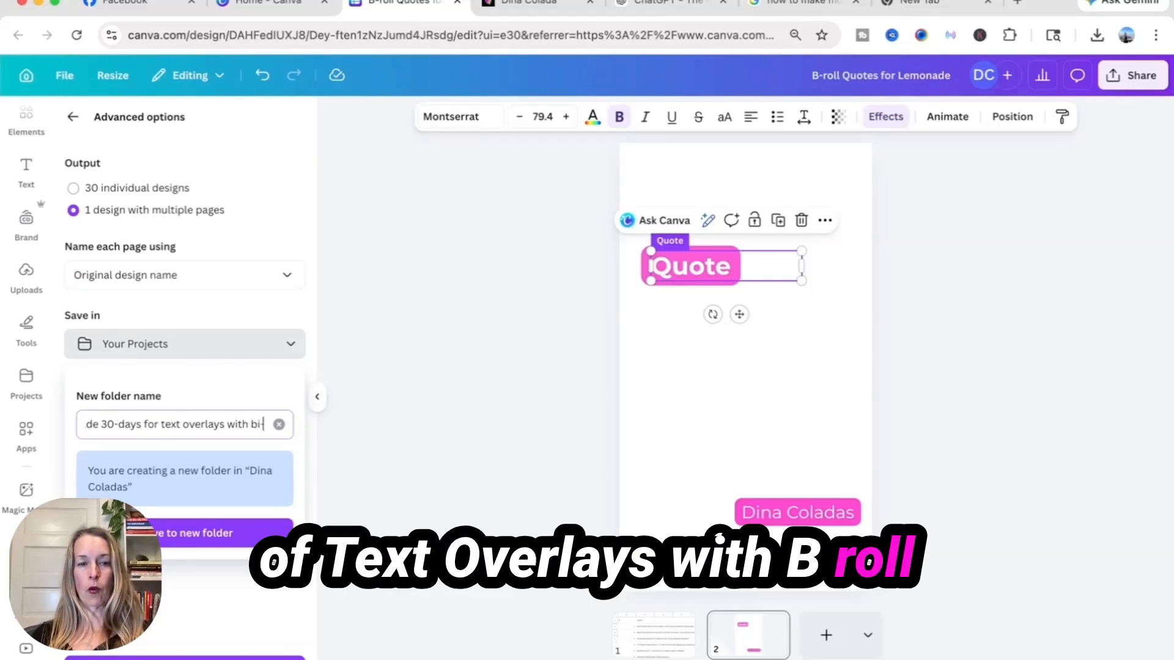
pyautogui.write('-roll')
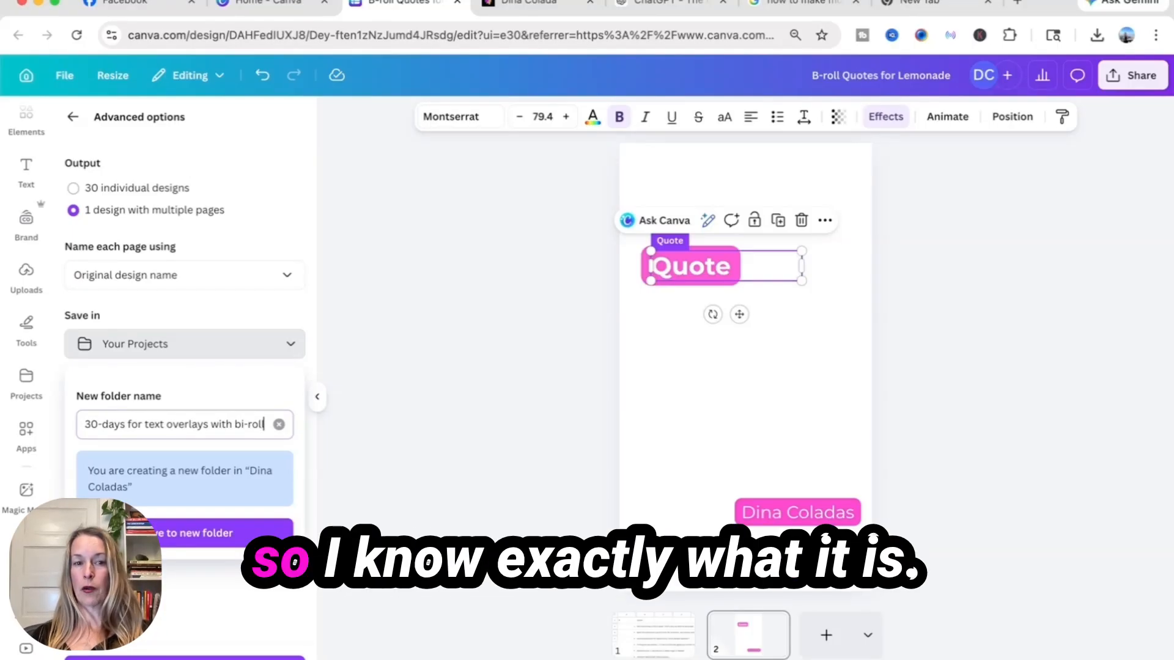
pyautogui.click(206, 530)
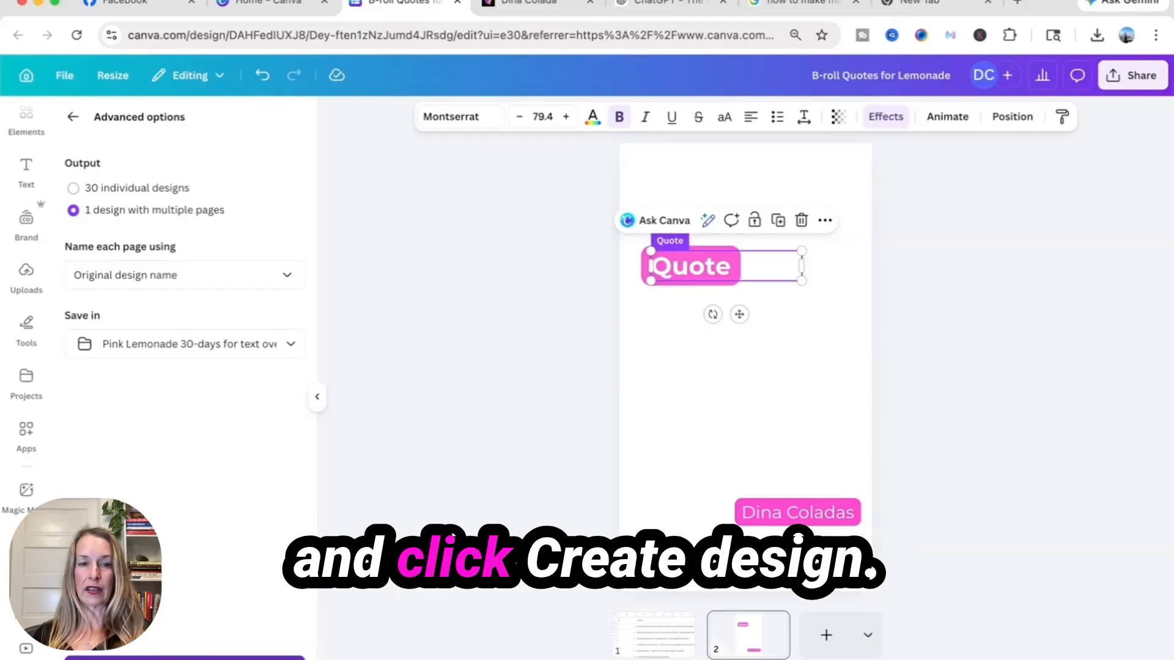
pyautogui.click(183, 657)
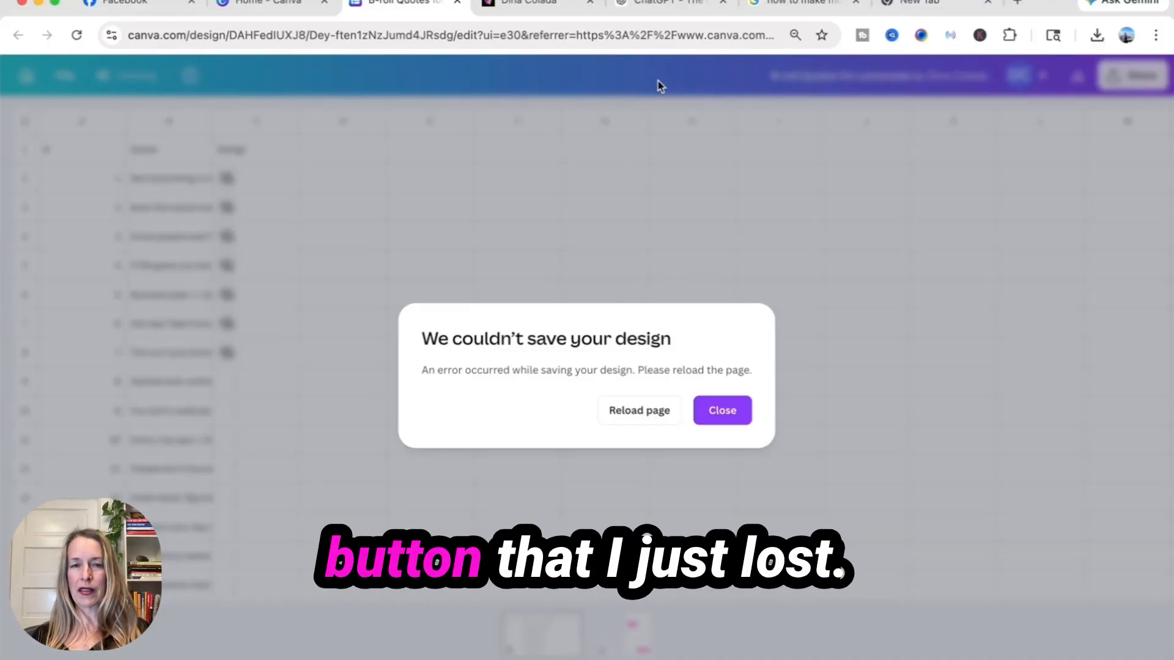
# - Reload the page and start Bulk create with all the sheet's filled cells, A1:C31, selected
pyautogui.click(651, 416)
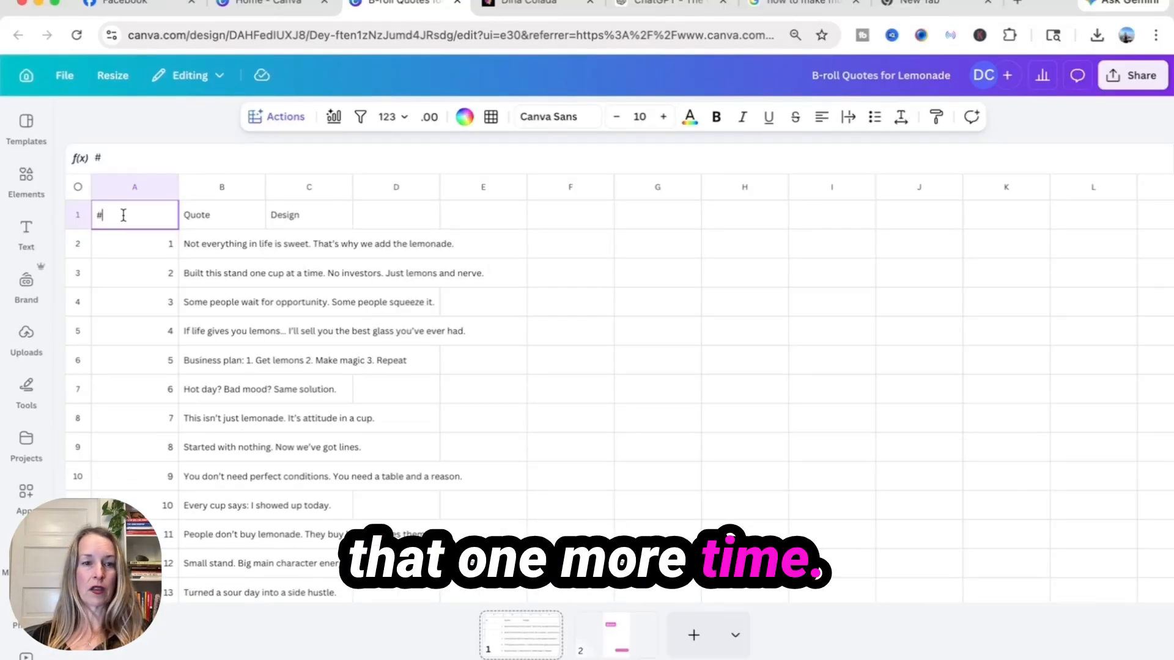
pyautogui.moveTo(123, 215); pyautogui.dragTo(207, 352)
pyautogui.click(207, 353)
pyautogui.press('super+a')
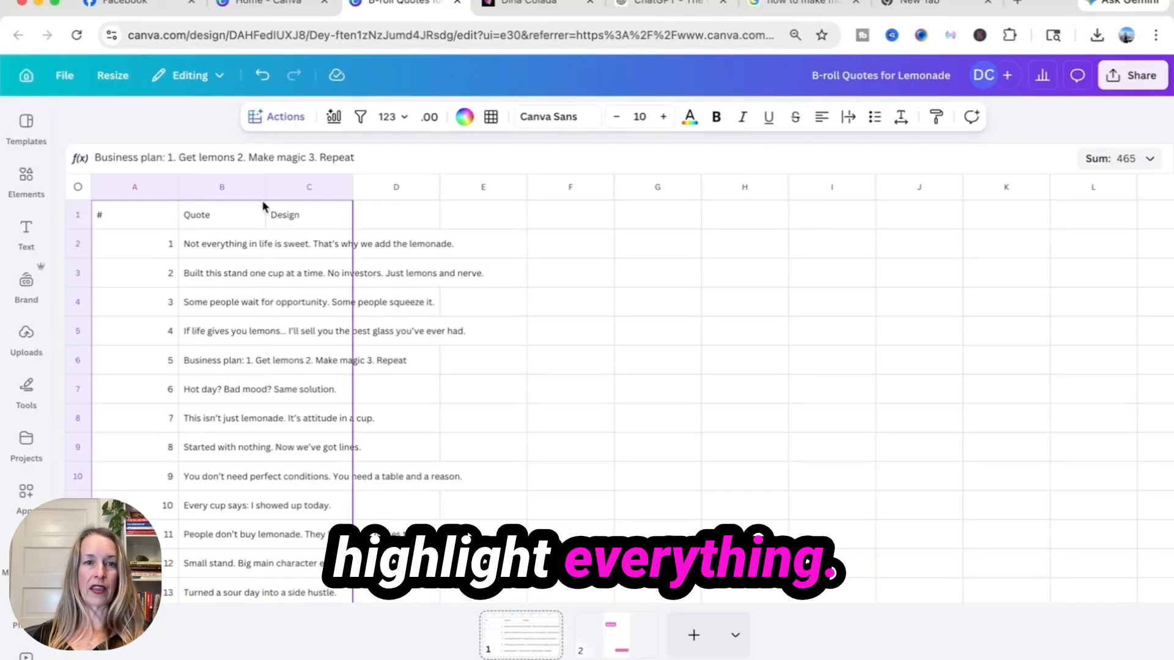
pyautogui.click(276, 121)
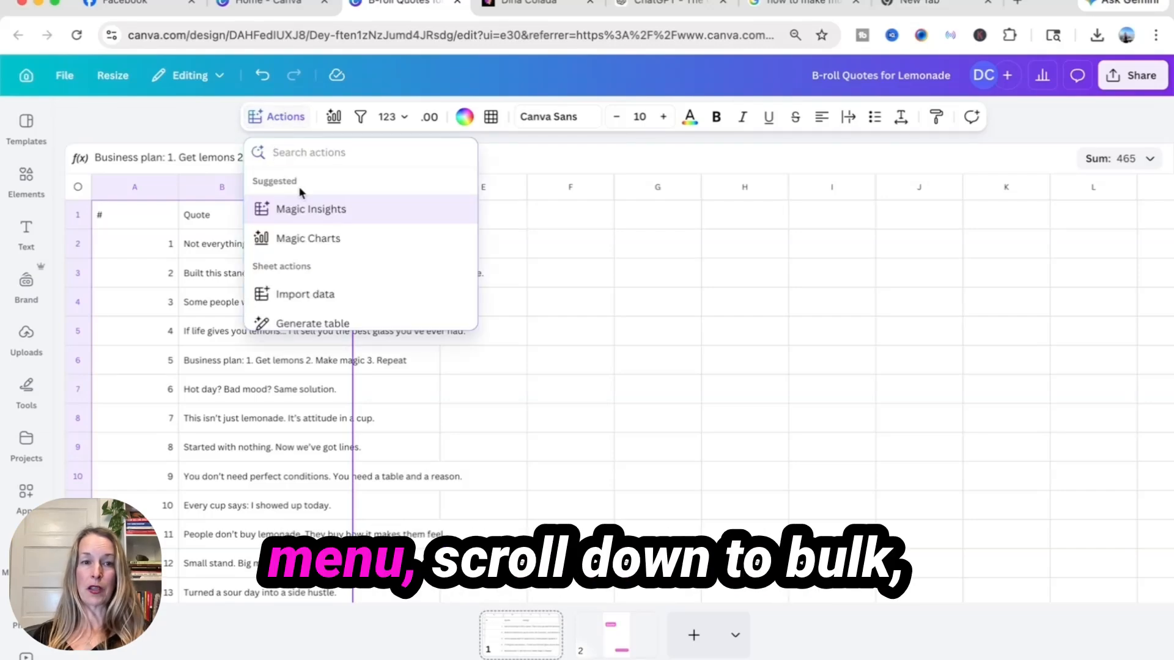
pyautogui.scroll(-5, 321, 263)
pyautogui.click(320, 262)
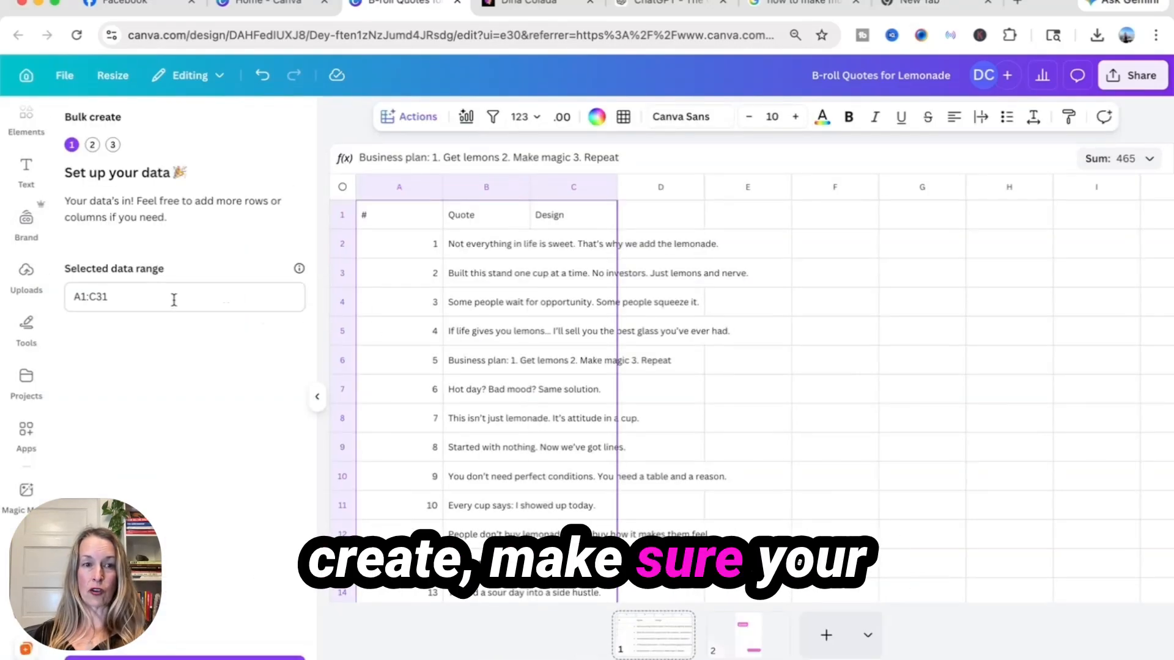
# - Check that the data range reaches the last quote and continue with the current design as the bulk create template
pyautogui.scroll(-8, 492, 320)
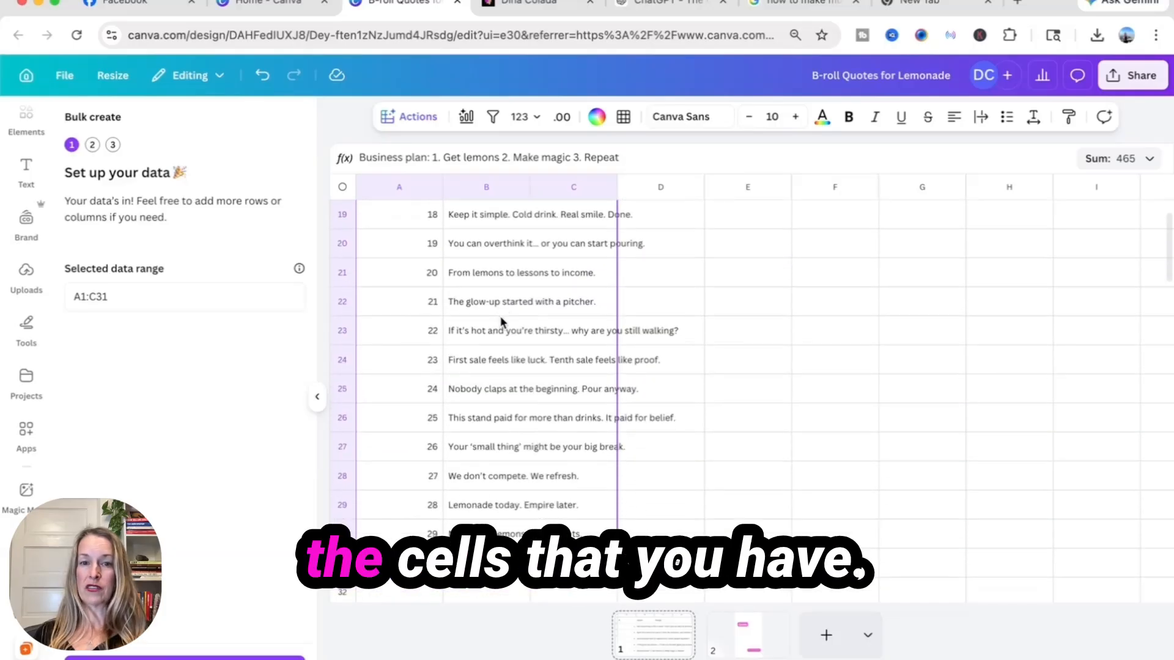
pyautogui.scroll(-3, 502, 322)
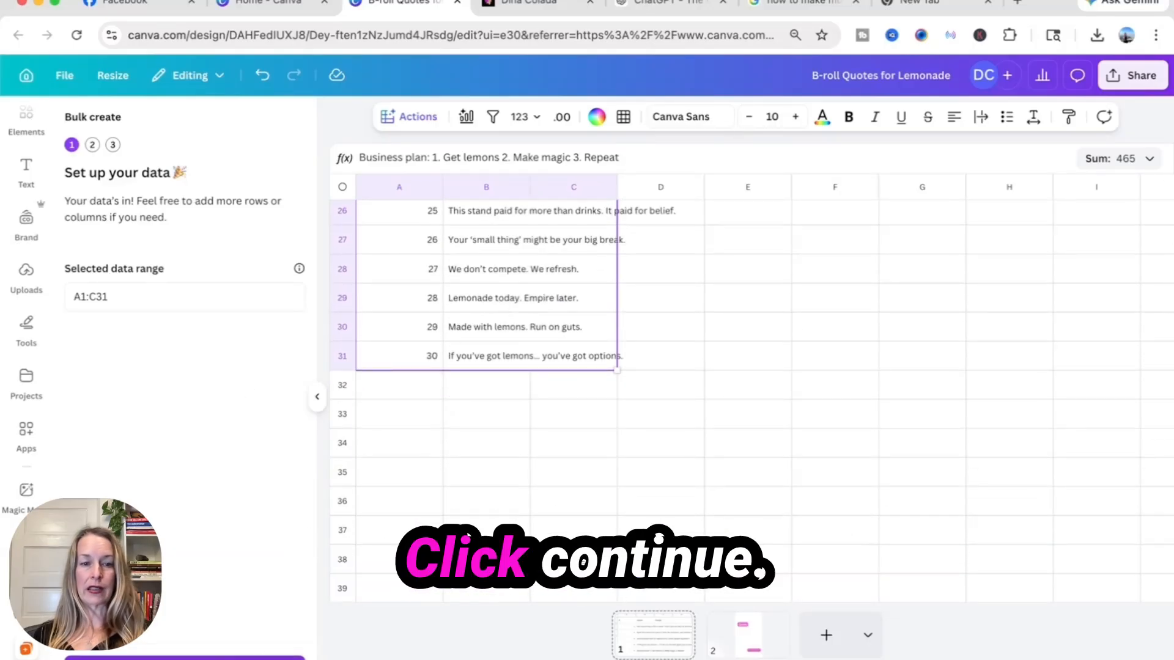
pyautogui.click(184, 658)
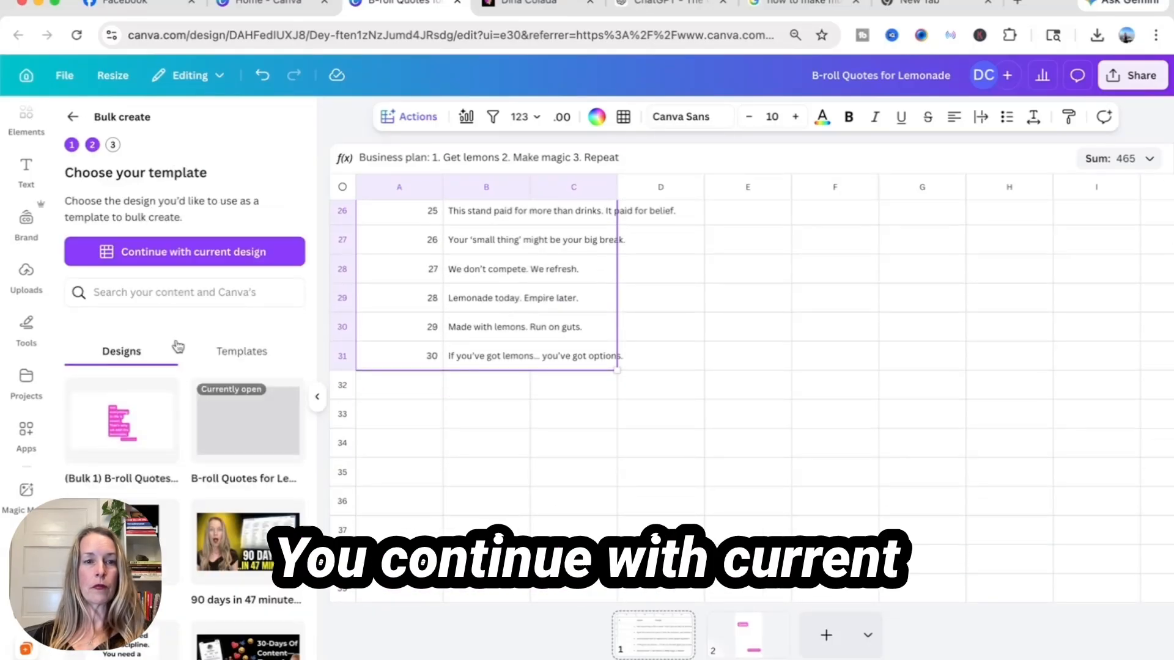
pyautogui.click(183, 262)
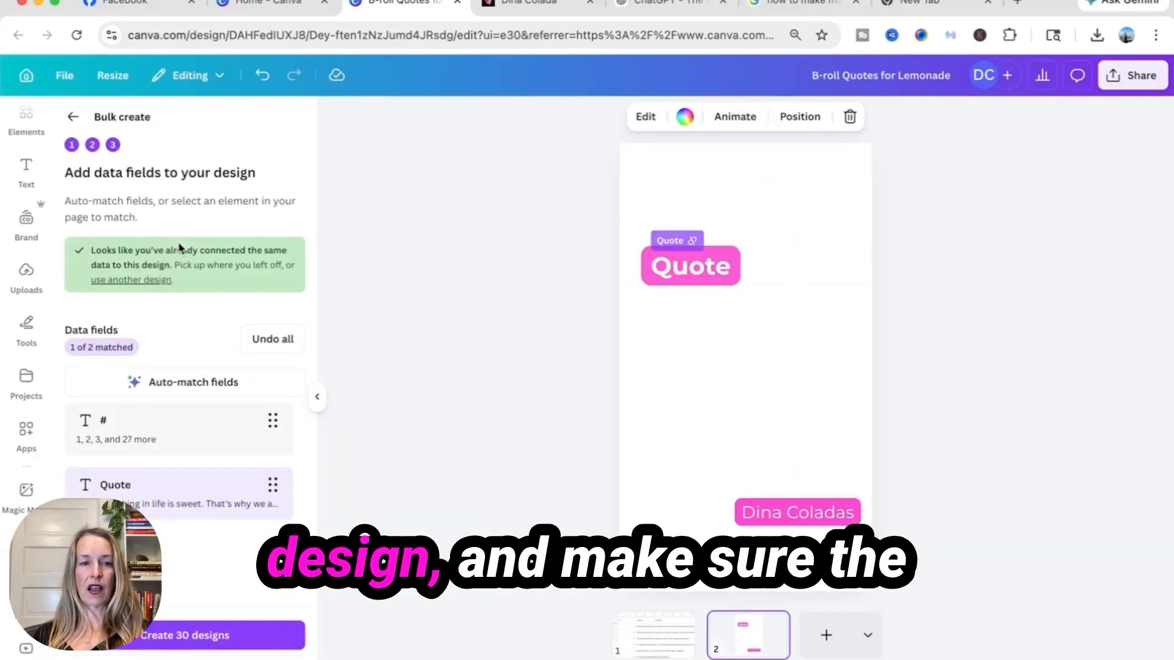
# - Make sure the pink Quote text box is linked to the Quote data field
pyautogui.click(685, 267)
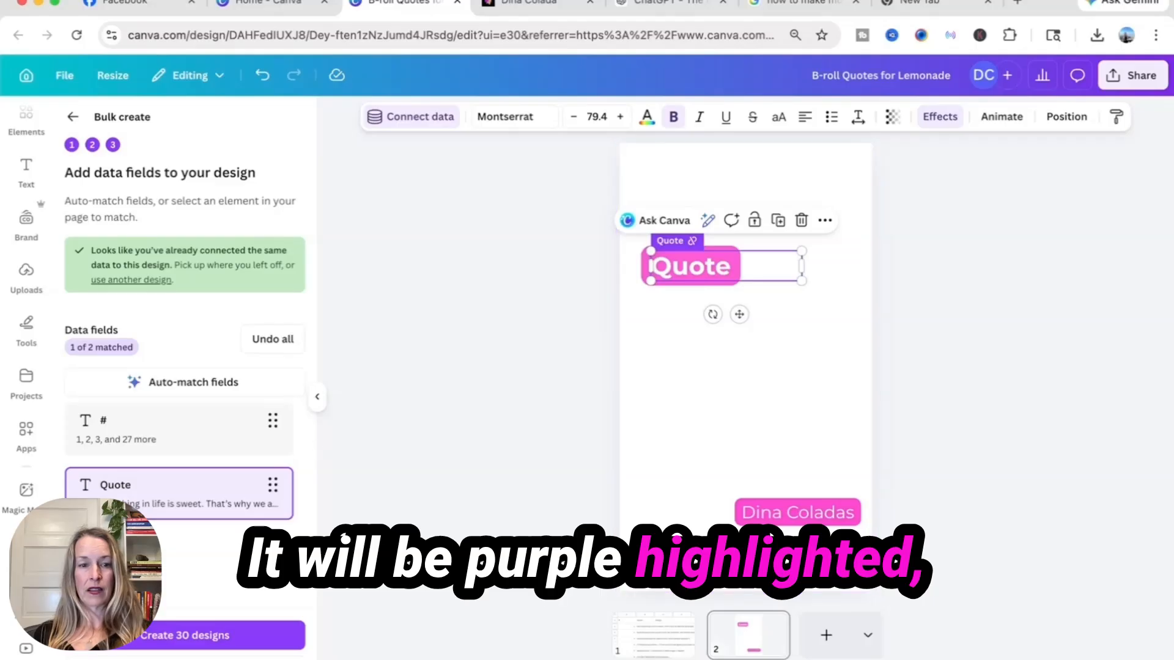
pyautogui.rightClick(714, 280)
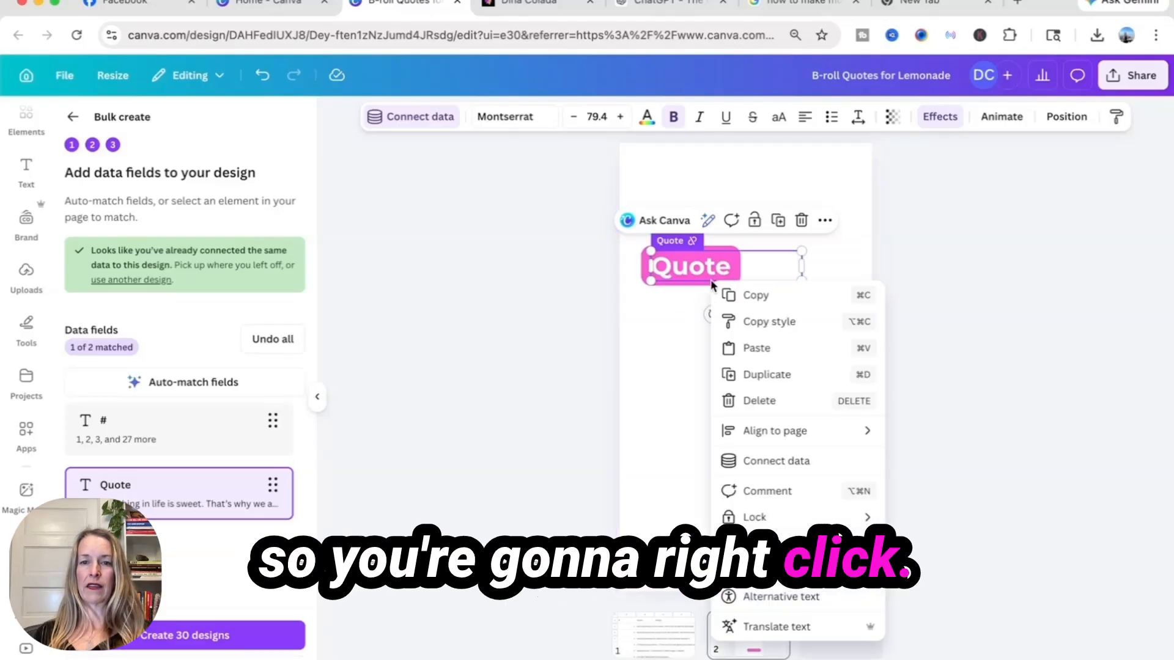
pyautogui.click(756, 462)
pyautogui.click(760, 409)
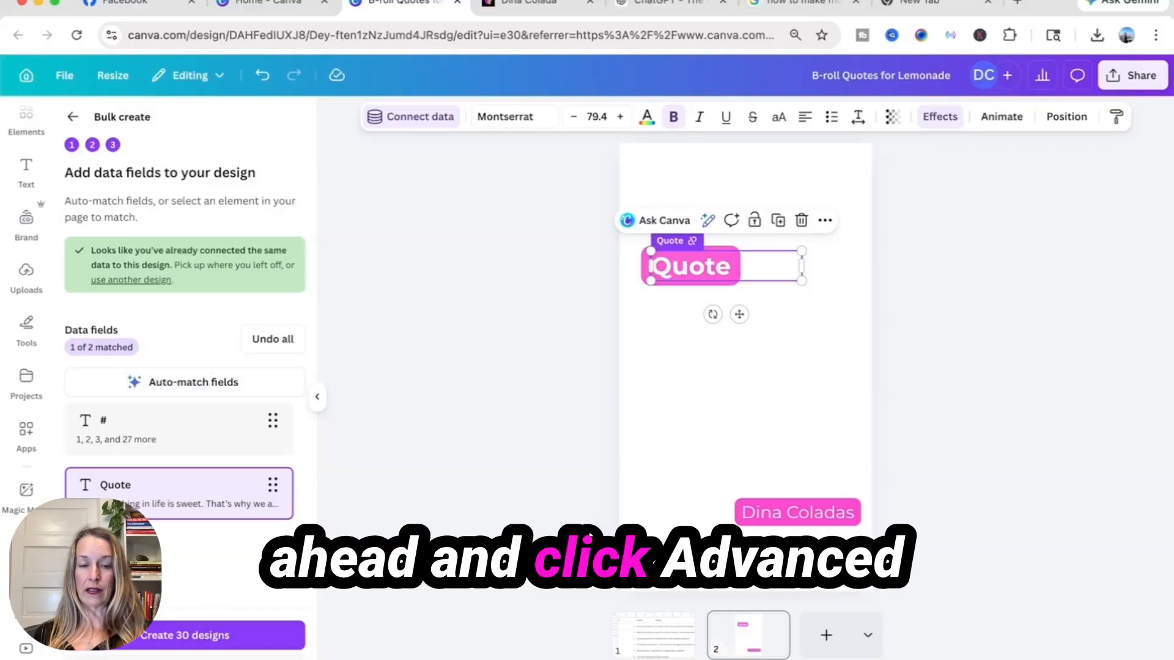
# - Set the output to 1 design with multiple pages, saved in the existing "Pink Lemonade 30-days for text overlays" folder
pyautogui.click(185, 658)
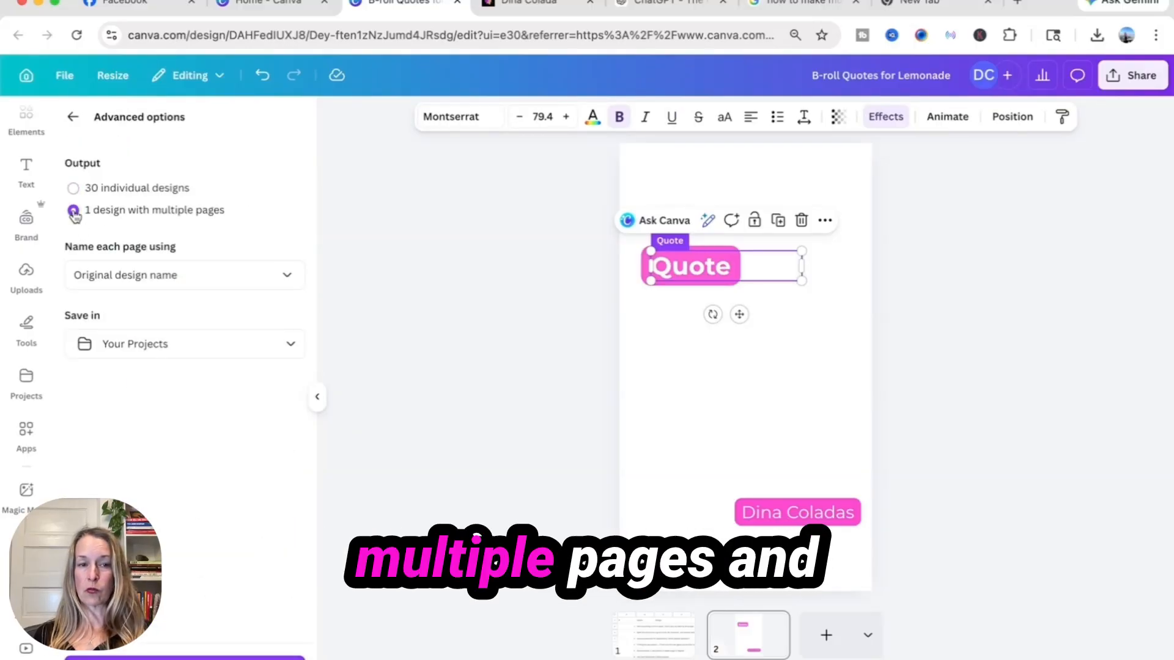
pyautogui.click(191, 353)
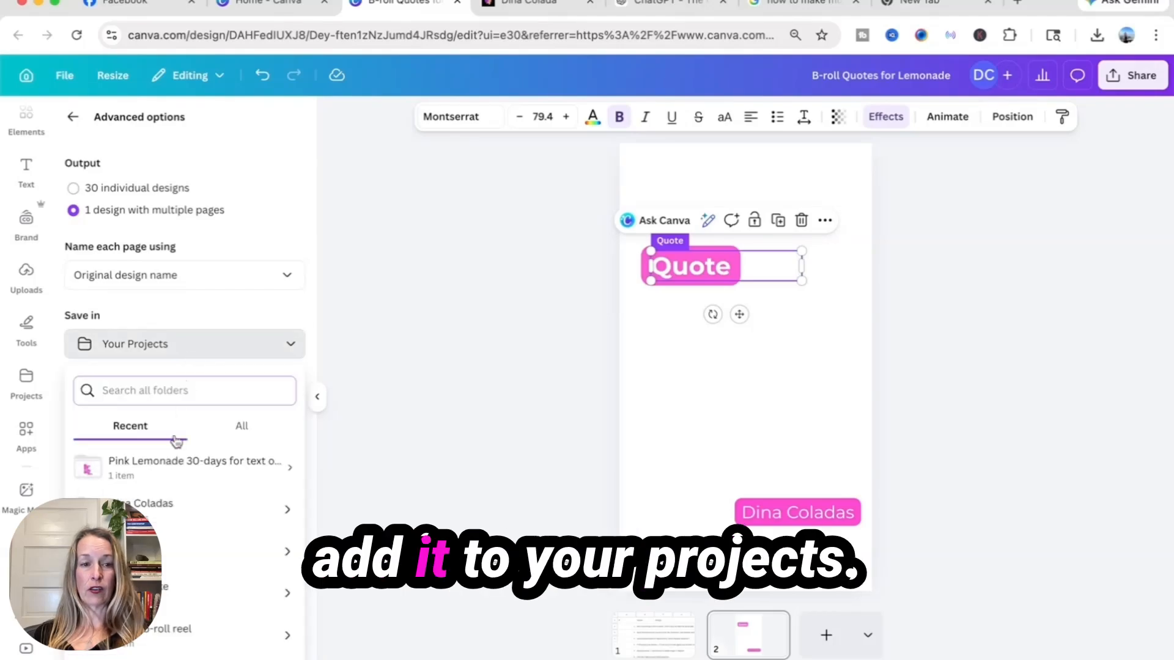
pyautogui.click(162, 481)
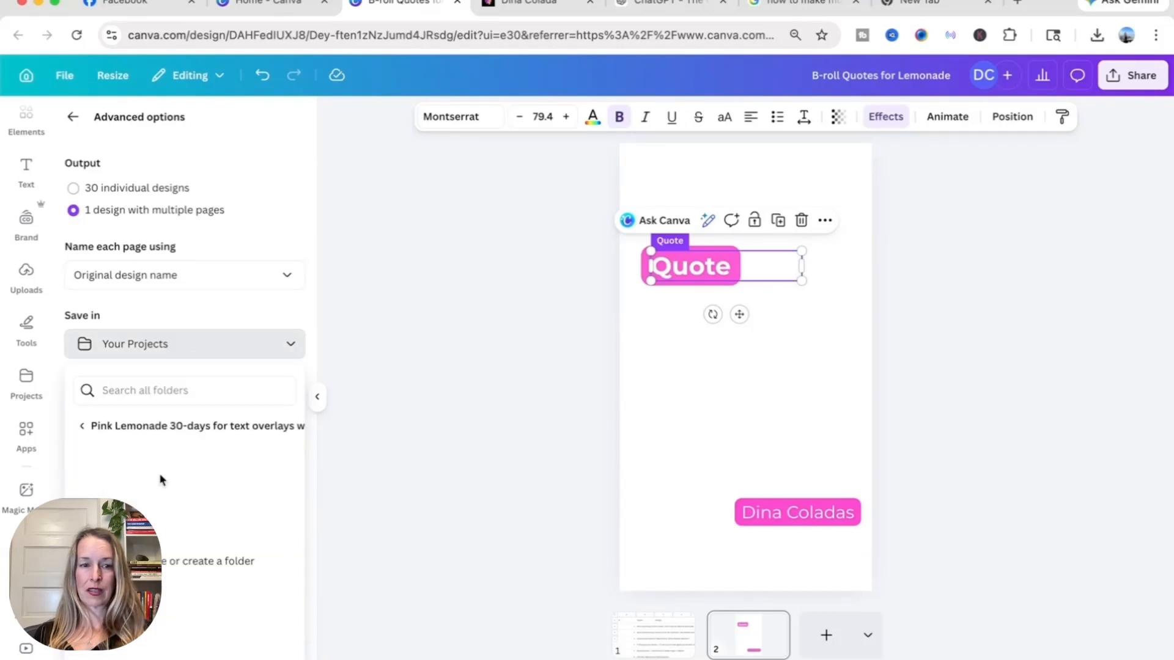
pyautogui.click(251, 656)
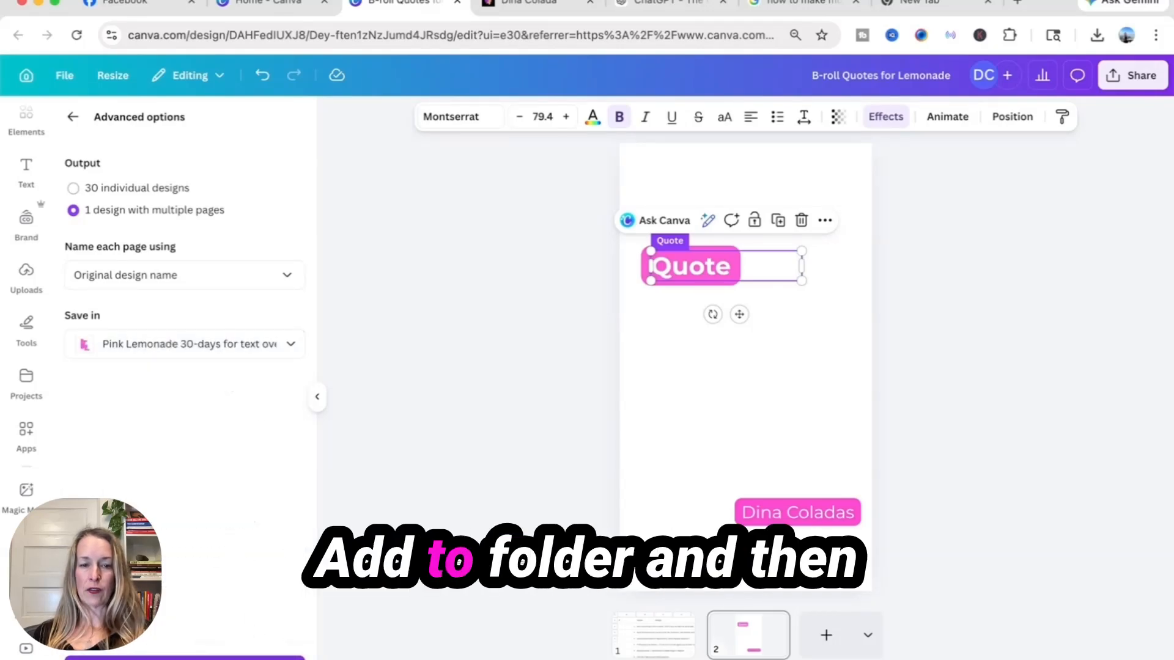
# - Generate the bulk-created design and open its newest copy from the Pink Lemonade folder
pyautogui.click(229, 659)
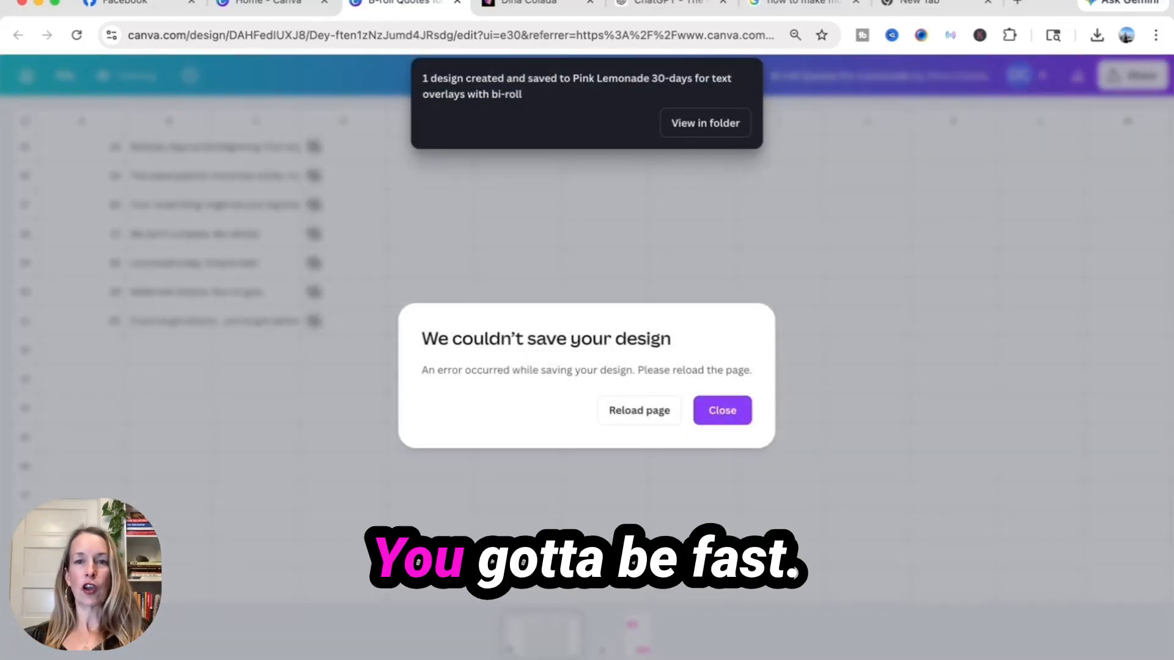
pyautogui.click(707, 123)
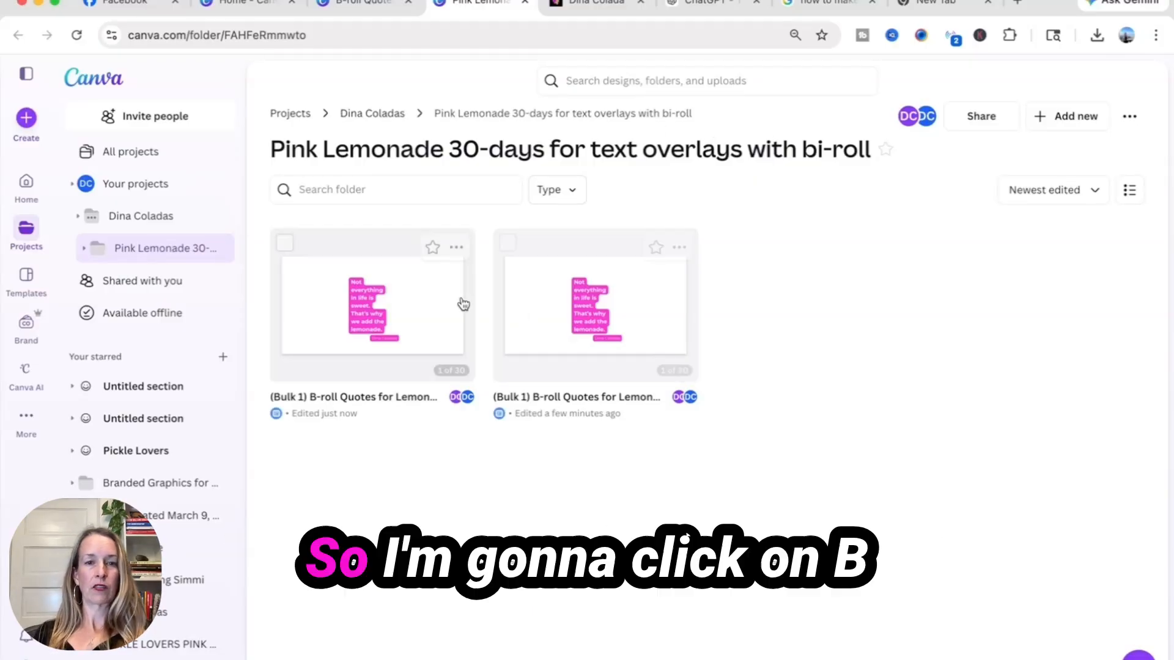
pyautogui.click(418, 307)
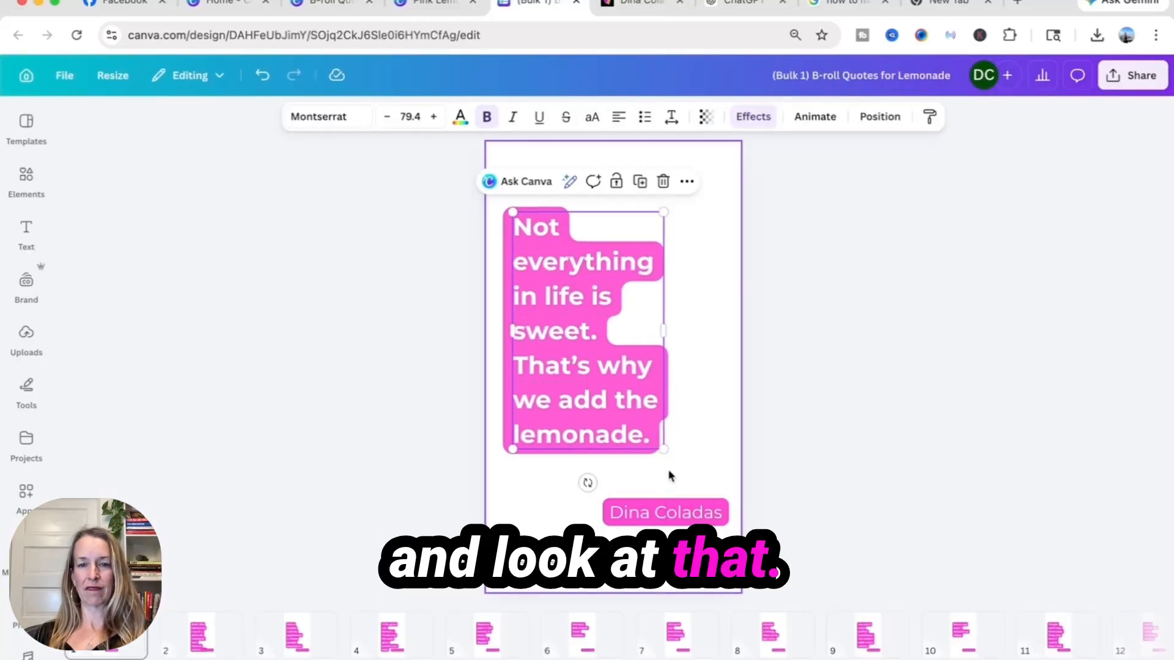
# - Shrink the quotes on pages 1 and 2, and reposition page 2's quote in the upper part of the page
pyautogui.moveTo(664, 449); pyautogui.dragTo(622, 408)
pyautogui.click(574, 471)
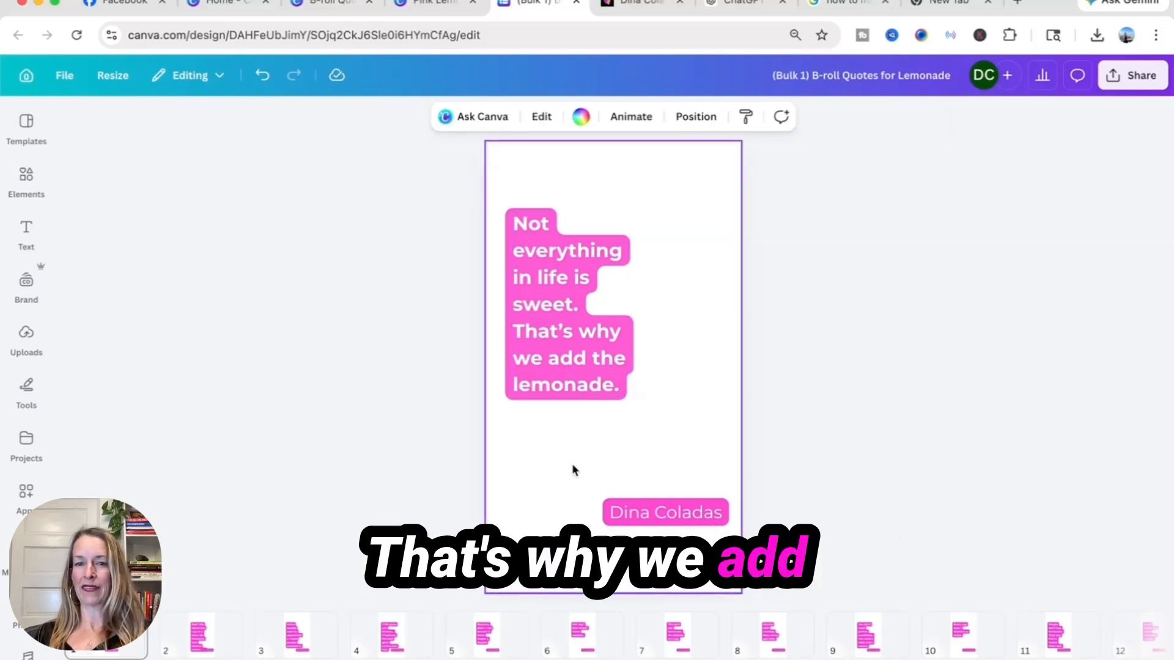
pyautogui.click(198, 638)
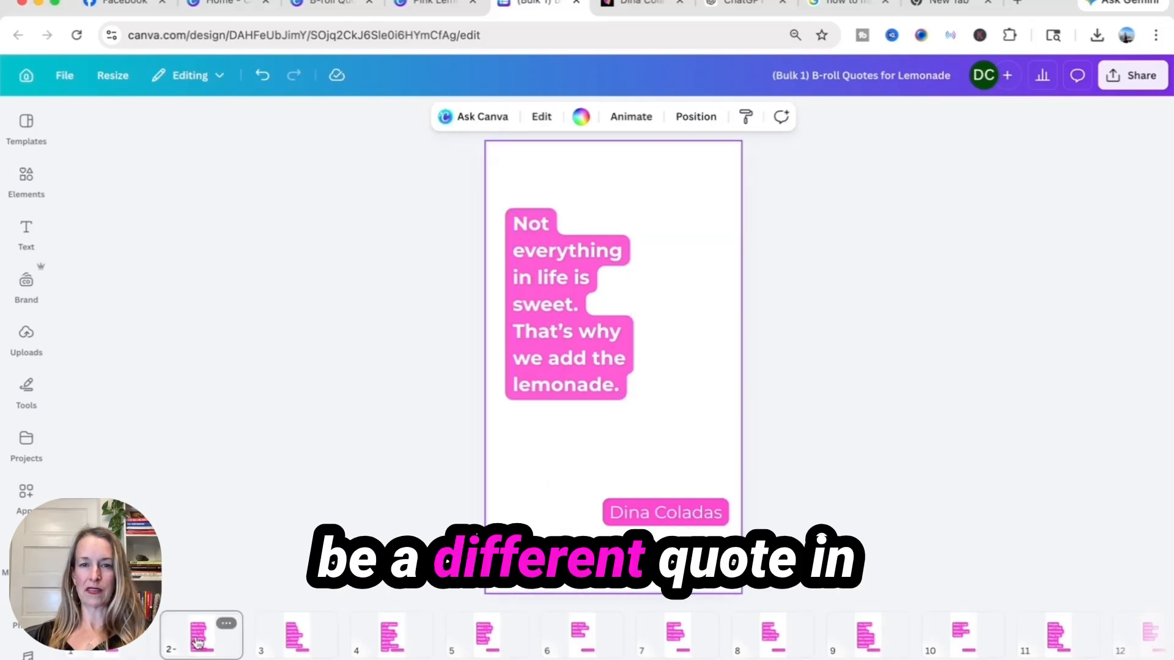
pyautogui.click(600, 408)
pyautogui.moveTo(600, 408); pyautogui.dragTo(599, 331)
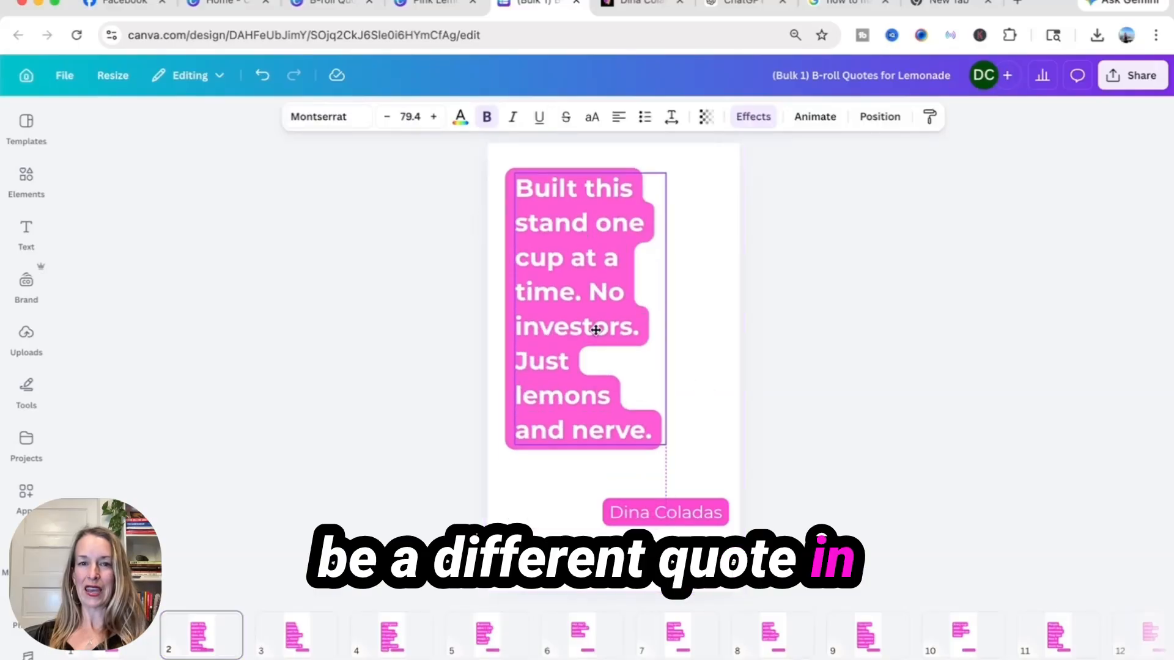
pyautogui.moveTo(669, 437); pyautogui.dragTo(592, 365)
pyautogui.moveTo(574, 260); pyautogui.dragTo(574, 310)
# - On page 3, move the quote up, reduce it to font size 48.3 and widen its box so "opportunity" fits on one line
pyautogui.click(314, 624)
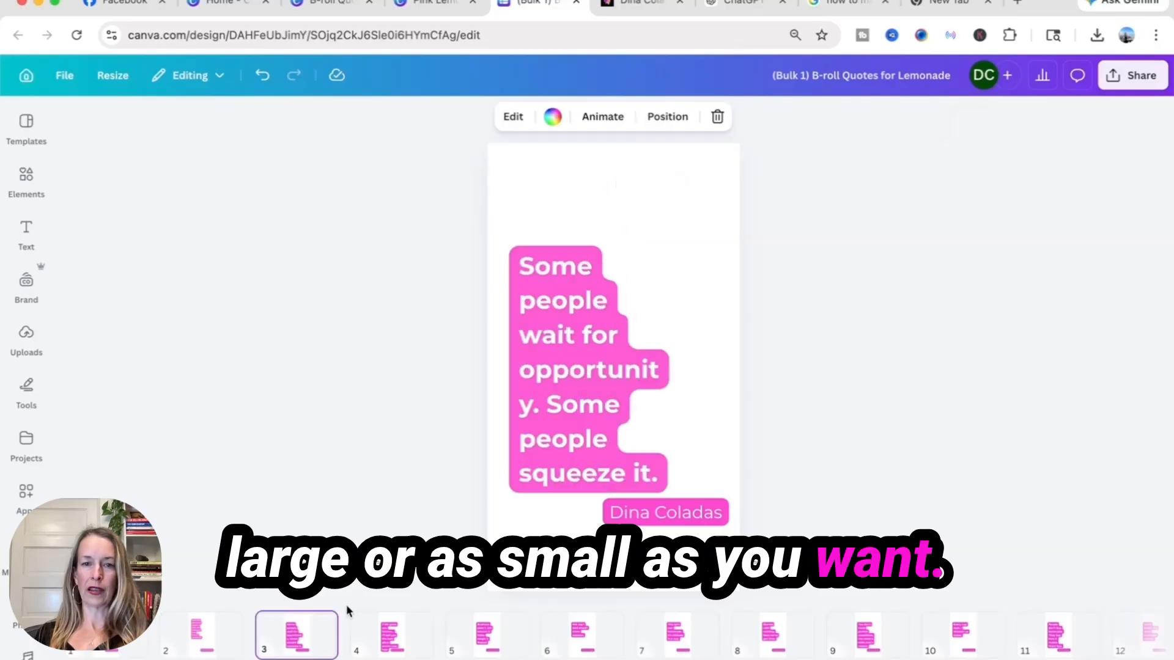
pyautogui.moveTo(609, 439); pyautogui.dragTo(603, 382)
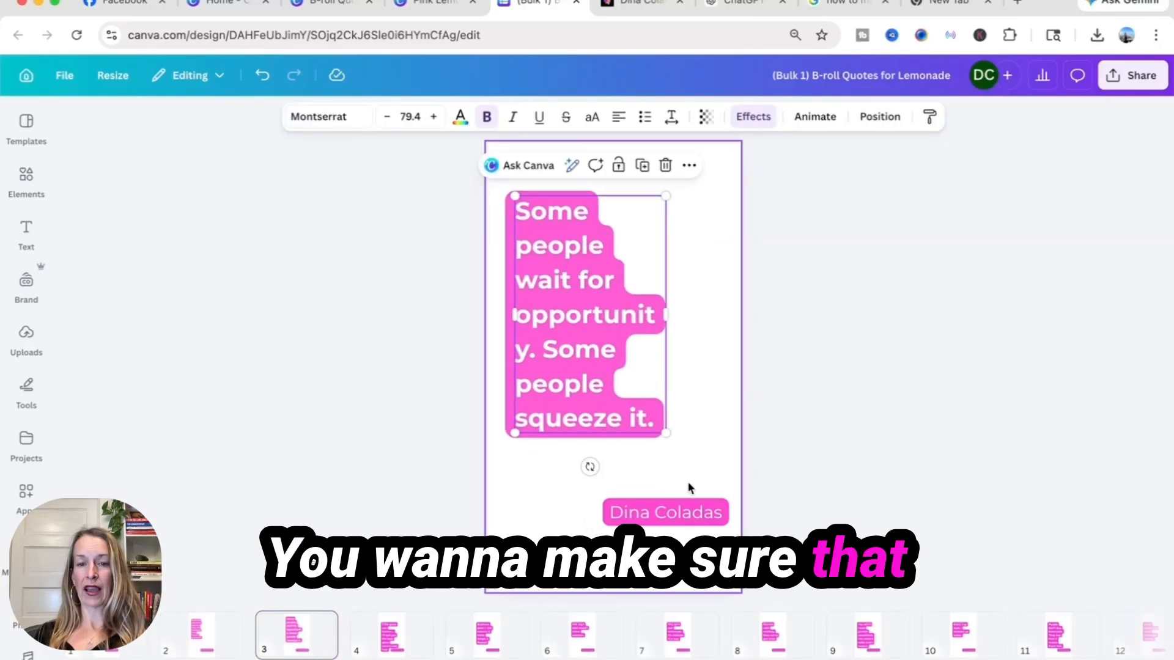
pyautogui.moveTo(666, 433); pyautogui.dragTo(594, 397)
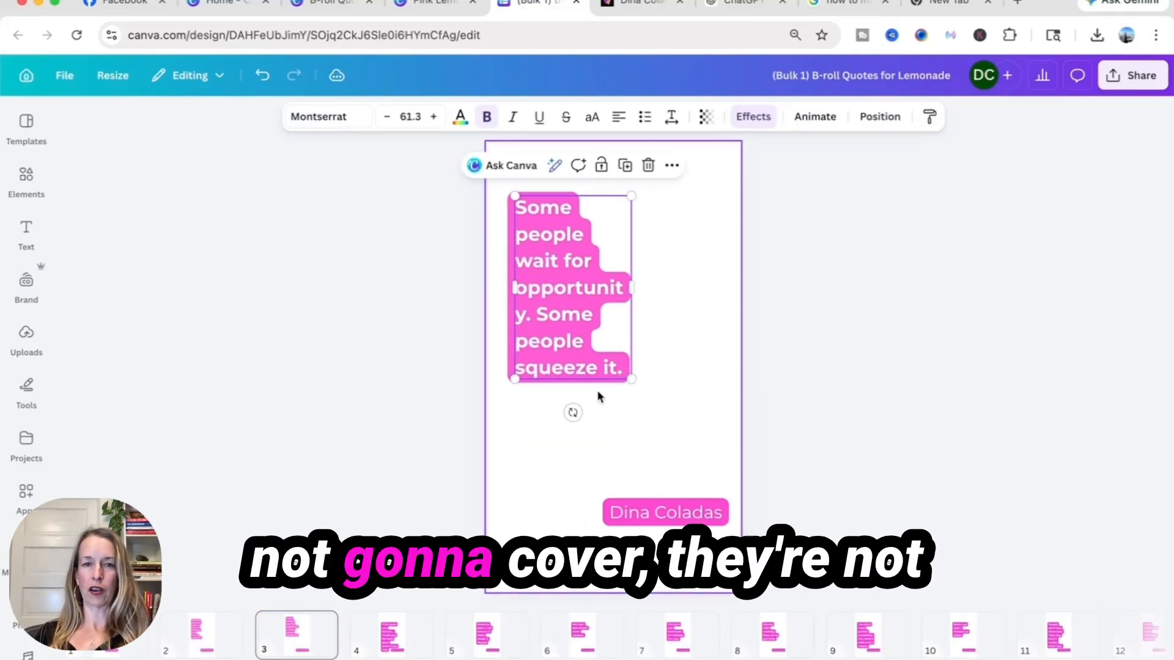
pyautogui.click(631, 287)
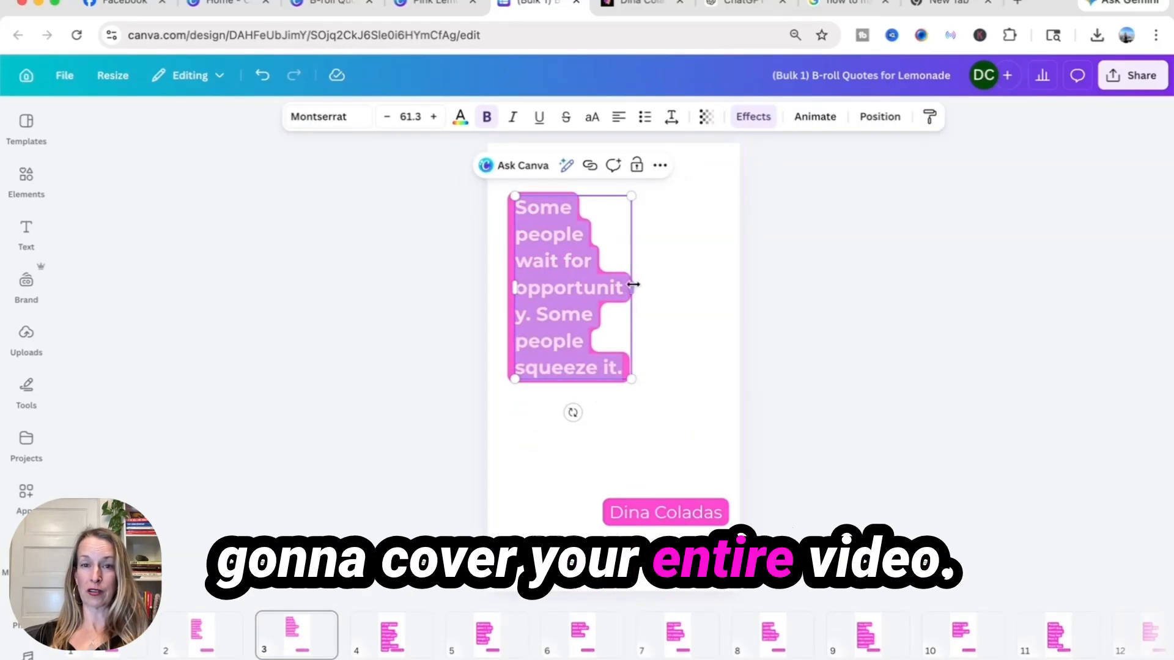
pyautogui.moveTo(634, 284); pyautogui.dragTo(649, 289)
pyautogui.moveTo(648, 327); pyautogui.dragTo(614, 310)
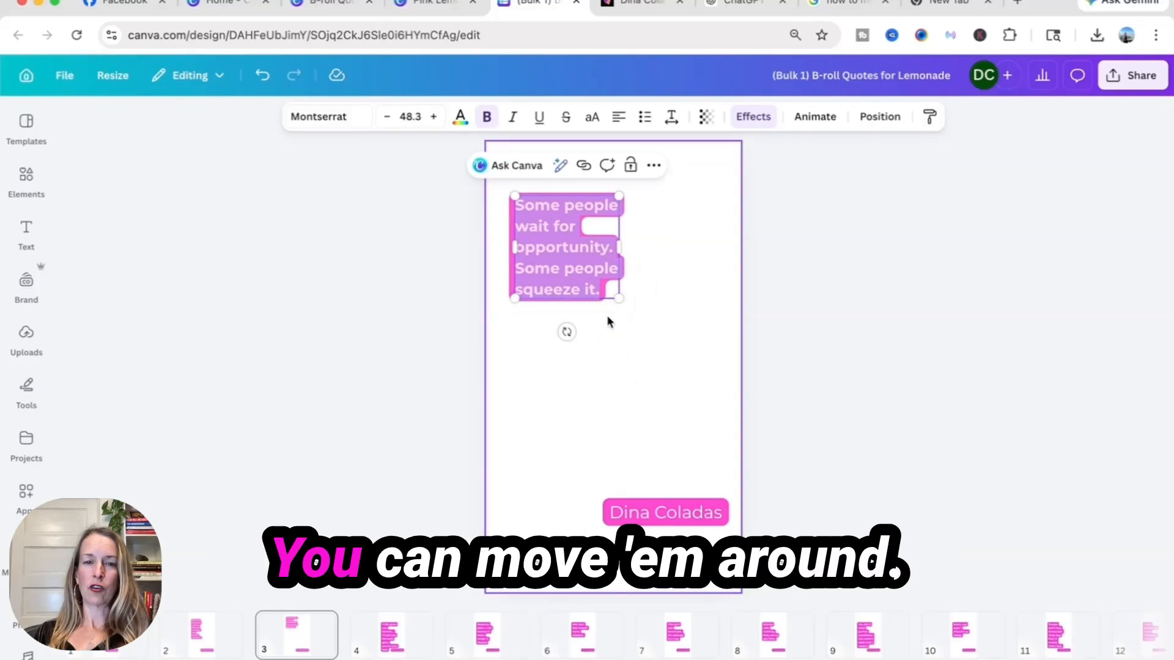
# - On page 4, reduce the quote to font size 53.9 and move it up, clear of the name label
pyautogui.click(401, 629)
pyautogui.click(641, 496)
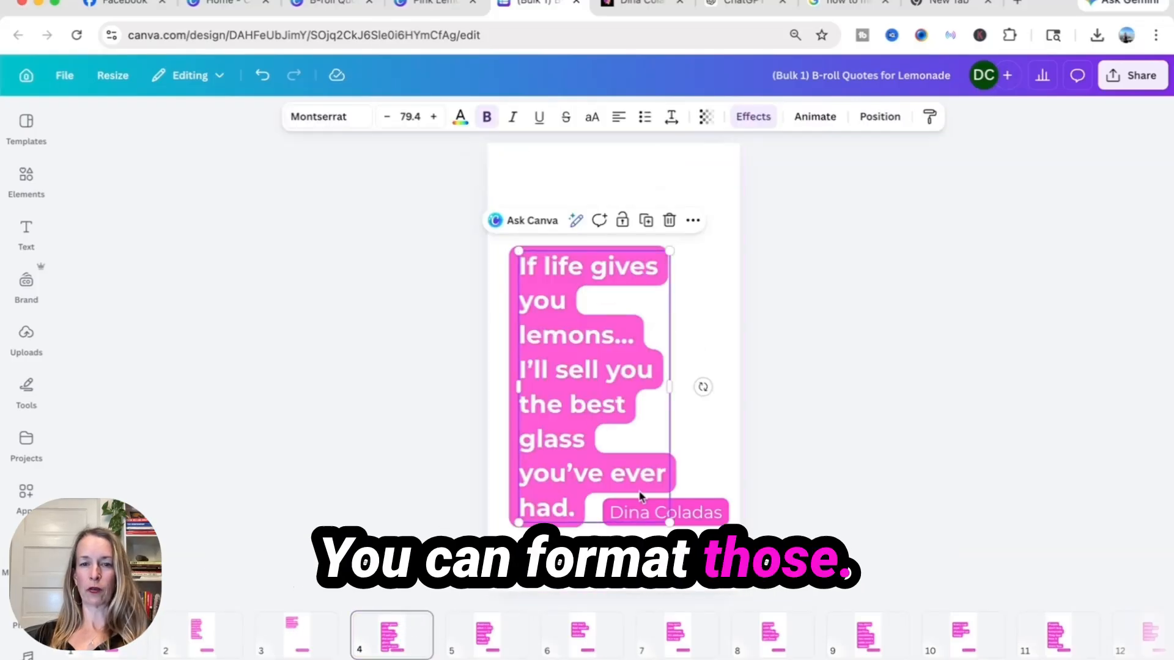
pyautogui.moveTo(669, 523); pyautogui.dragTo(618, 436)
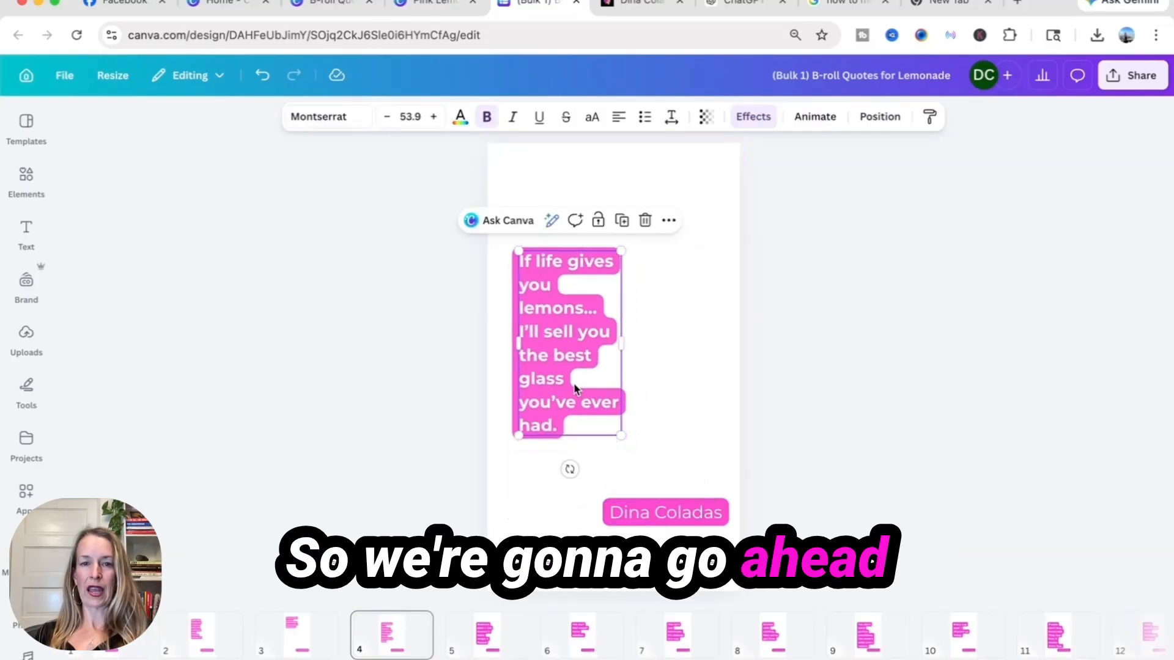
pyautogui.moveTo(573, 388); pyautogui.dragTo(573, 331)
# - On page 5, insert line breaks in the business plan quote so items 1, 2 and 3 each start a new line
pyautogui.click(486, 633)
pyautogui.click(660, 376)
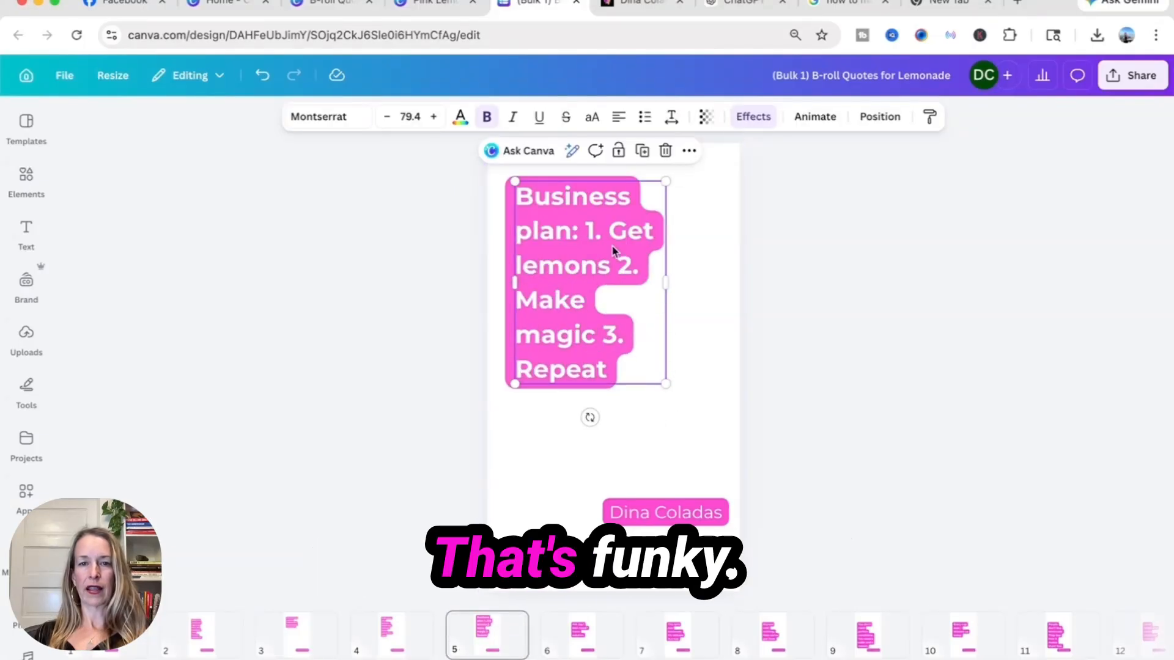
pyautogui.doubleClick(587, 232)
pyautogui.click(586, 233)
pyautogui.press('Return')
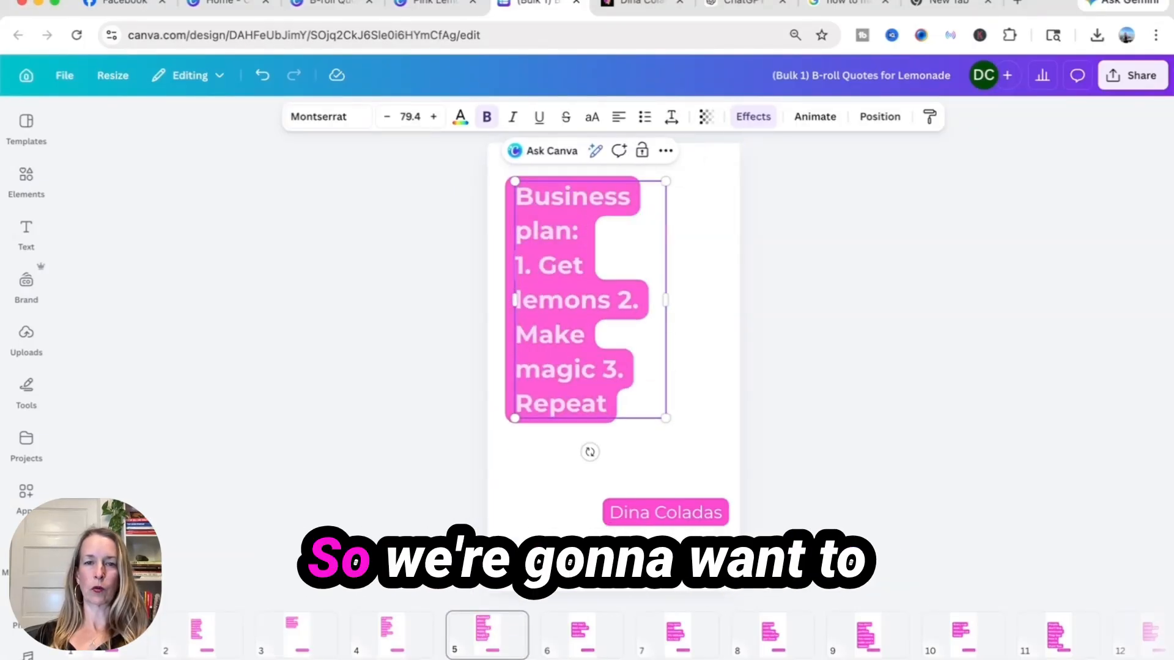
pyautogui.click(615, 298)
pyautogui.press('Return')
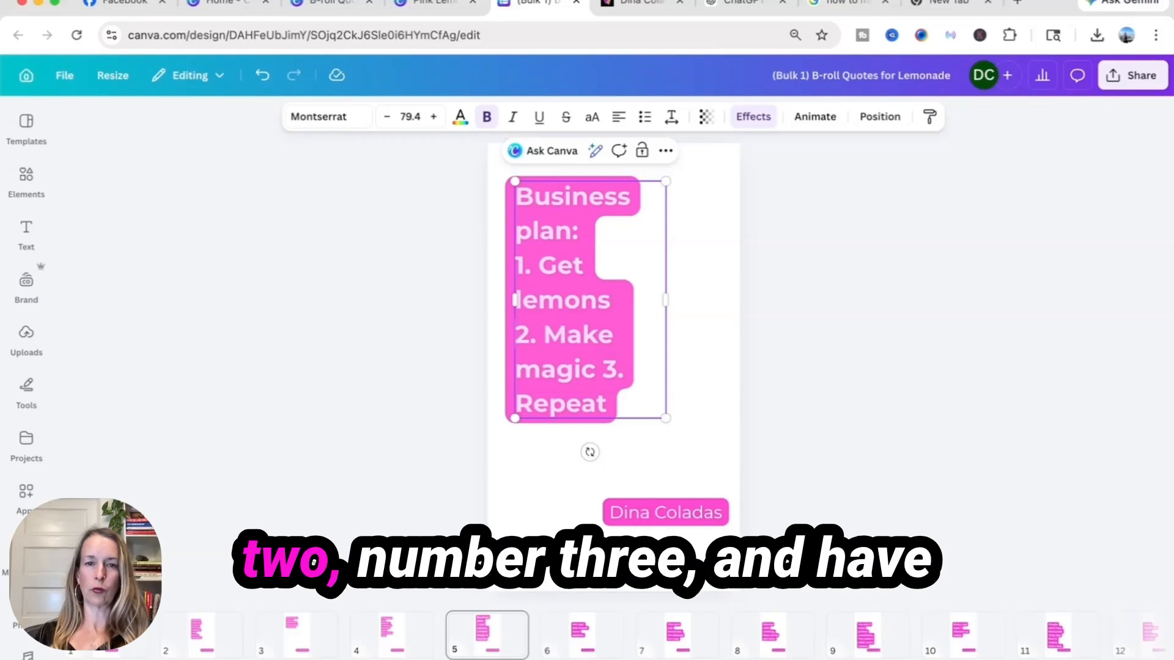
pyautogui.click(605, 372)
pyautogui.press('Return')
# - Resize the business plan quote to font size 54.2 with each item on a single line, and reposition it on page 5
pyautogui.moveTo(665, 298); pyautogui.dragTo(643, 274)
pyautogui.click(506, 272)
pyautogui.moveTo(541, 238); pyautogui.dragTo(543, 281)
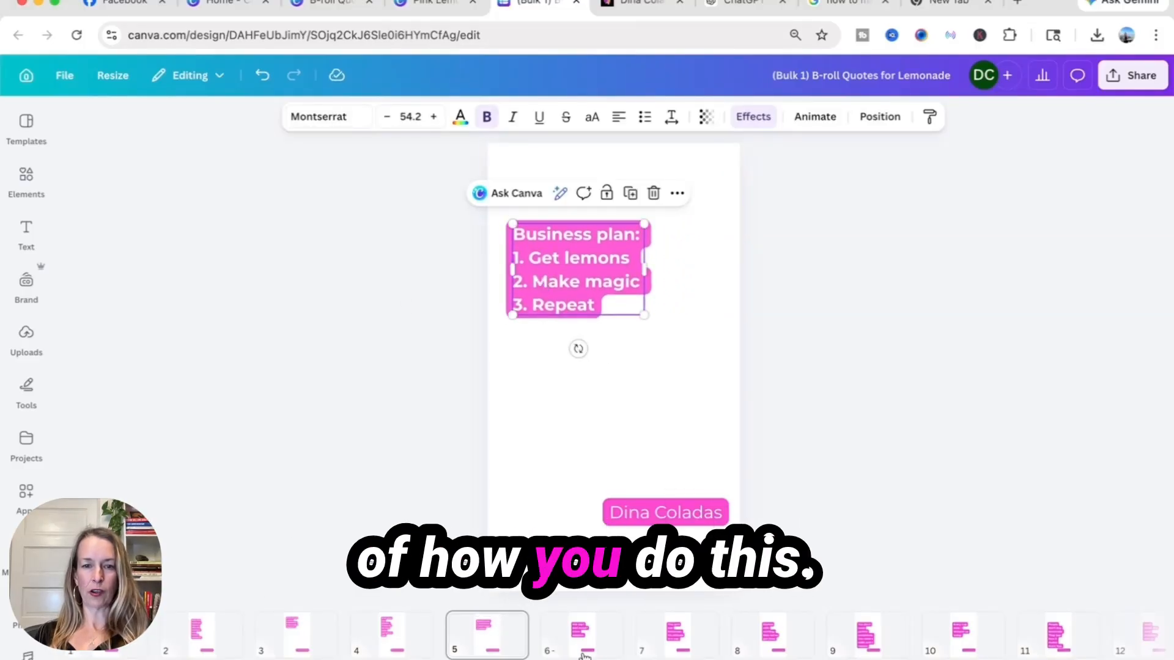
# - On page 7, widen the quote's text box, reduce it to font size 56.6 and move it up the page
pyautogui.click(564, 636)
pyautogui.click(614, 398)
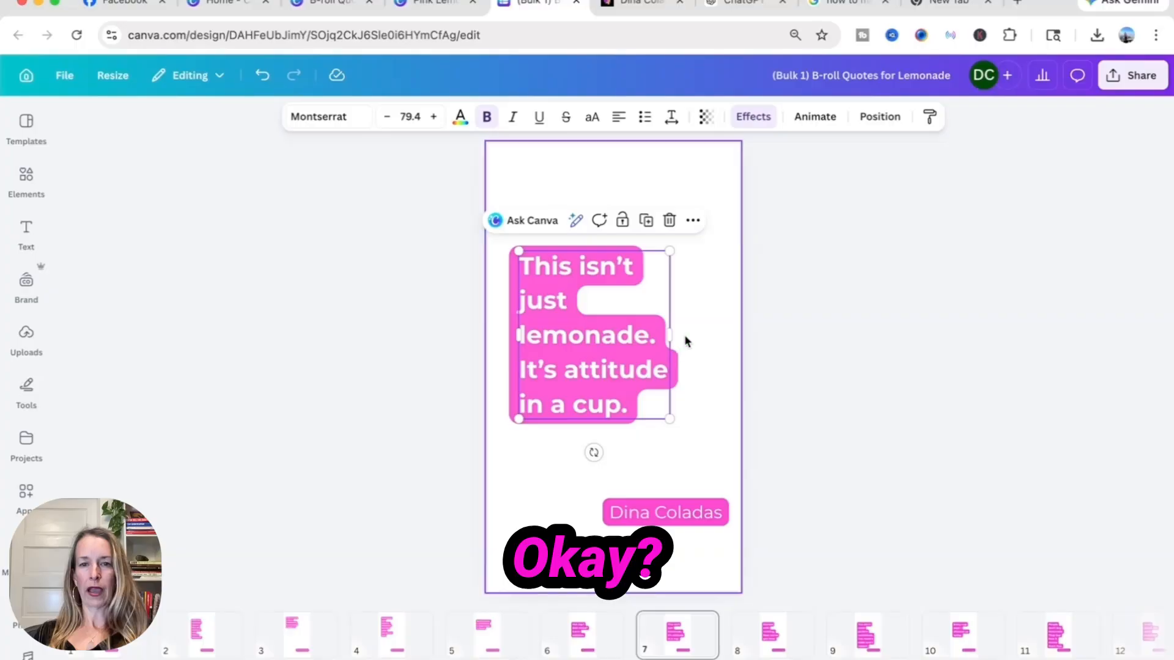
pyautogui.moveTo(671, 334); pyautogui.dragTo(701, 335)
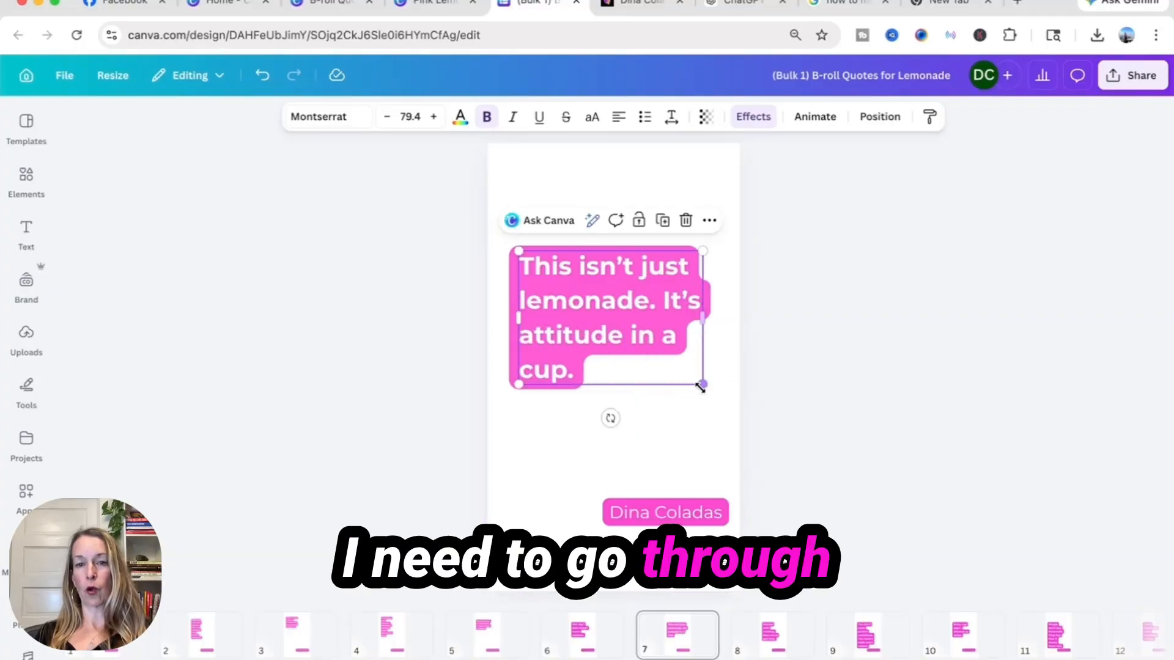
pyautogui.moveTo(700, 385); pyautogui.dragTo(637, 363)
pyautogui.moveTo(597, 309); pyautogui.dragTo(595, 269)
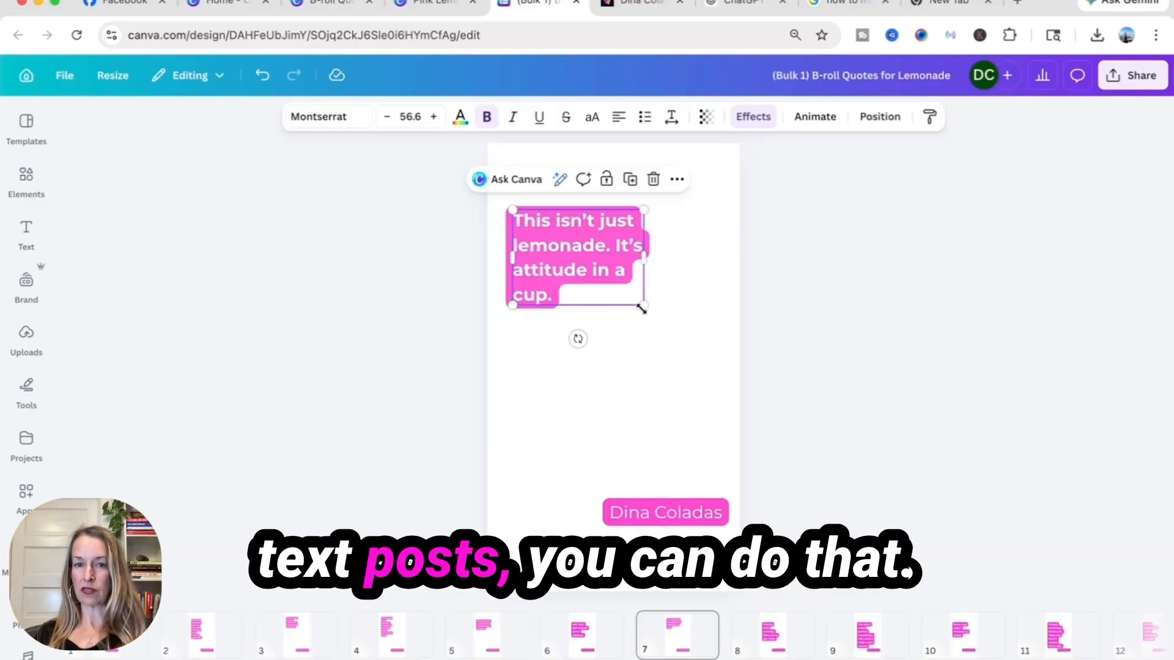
# - Enlarge page 7's quote to font size 98 and narrow its text box to fit within the page
pyautogui.moveTo(642, 306); pyautogui.dragTo(721, 383)
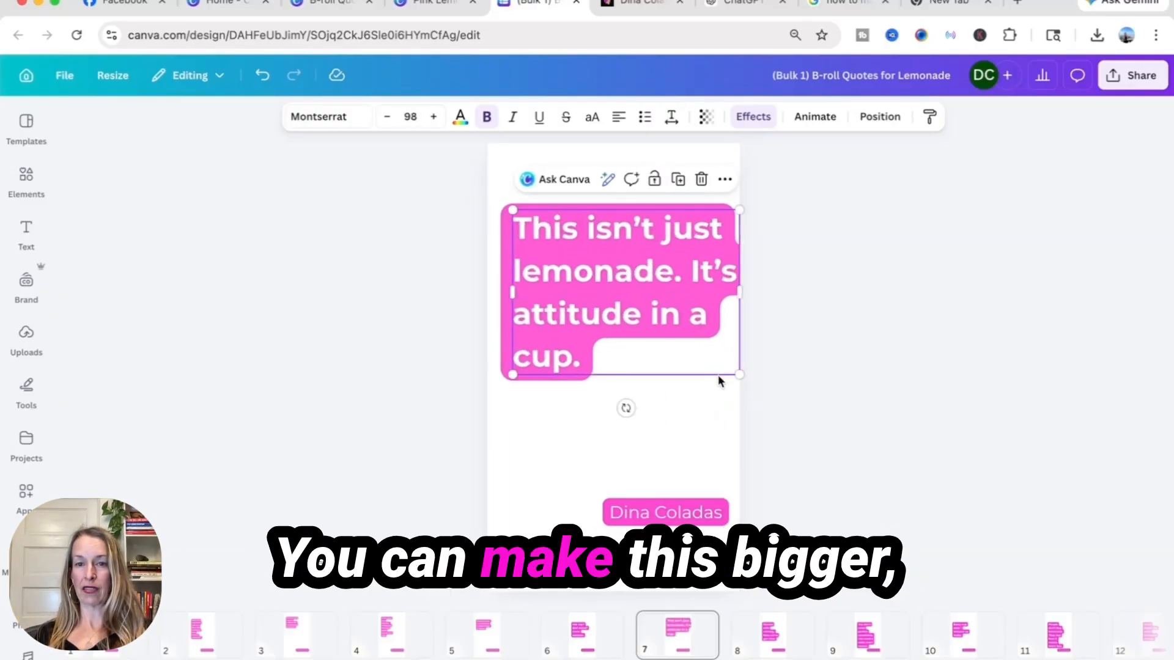
pyautogui.moveTo(744, 287); pyautogui.dragTo(713, 345)
# - Change page 7's background to the near-black color from the brand palette
pyautogui.click(532, 461)
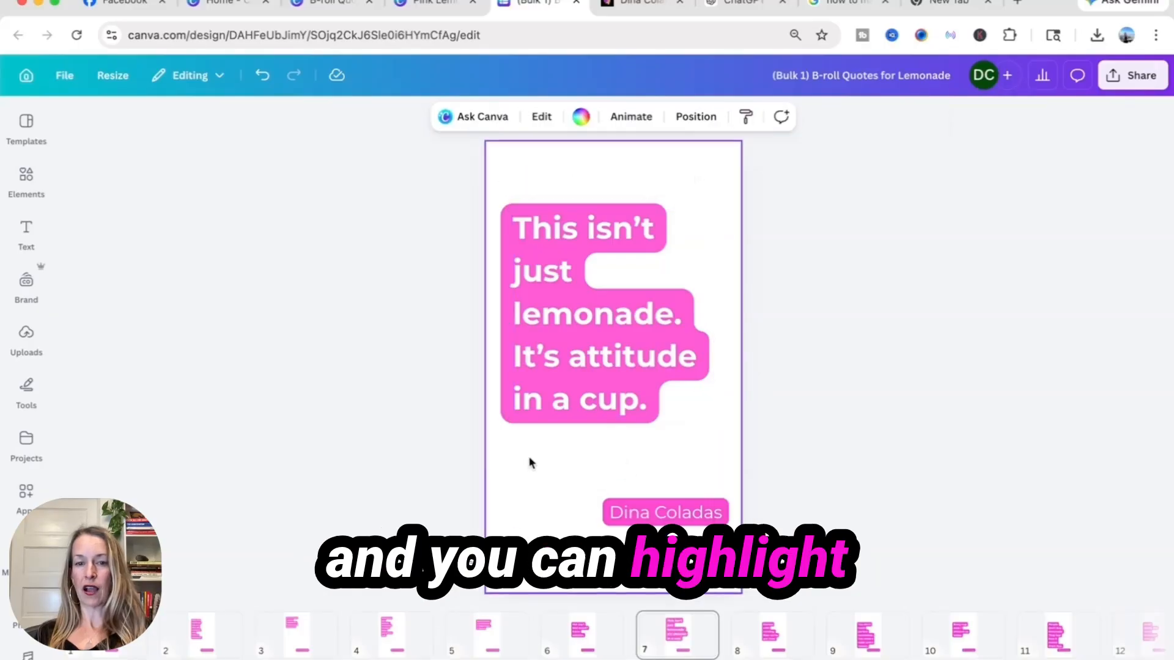
pyautogui.click(581, 116)
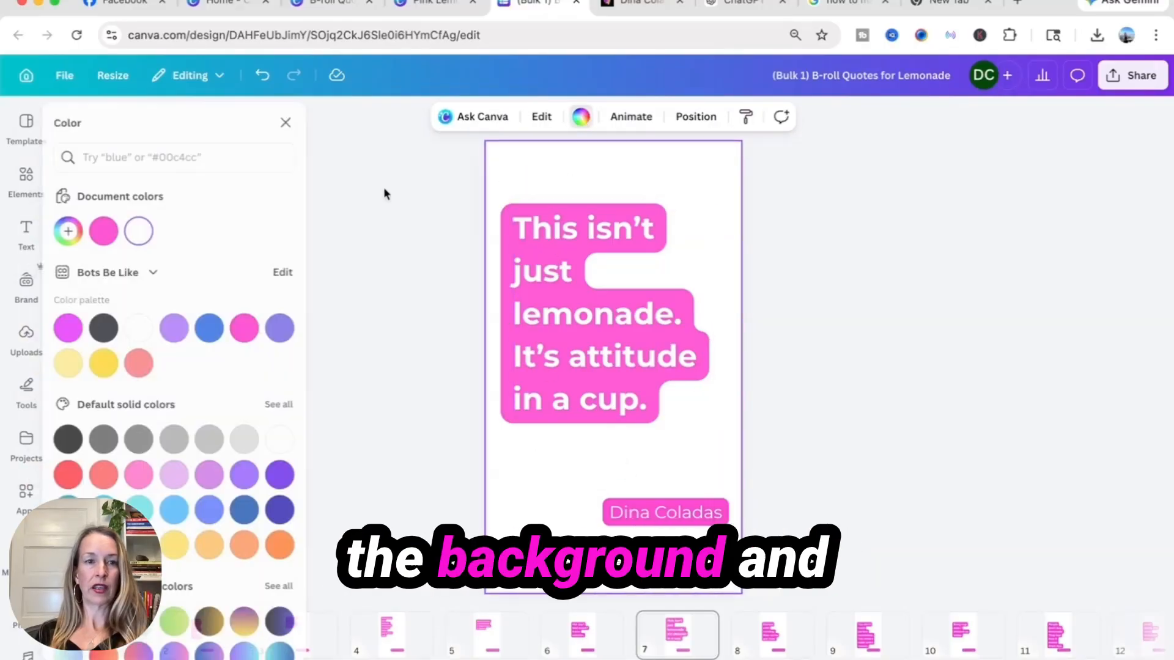
pyautogui.click(115, 328)
pyautogui.click(728, 319)
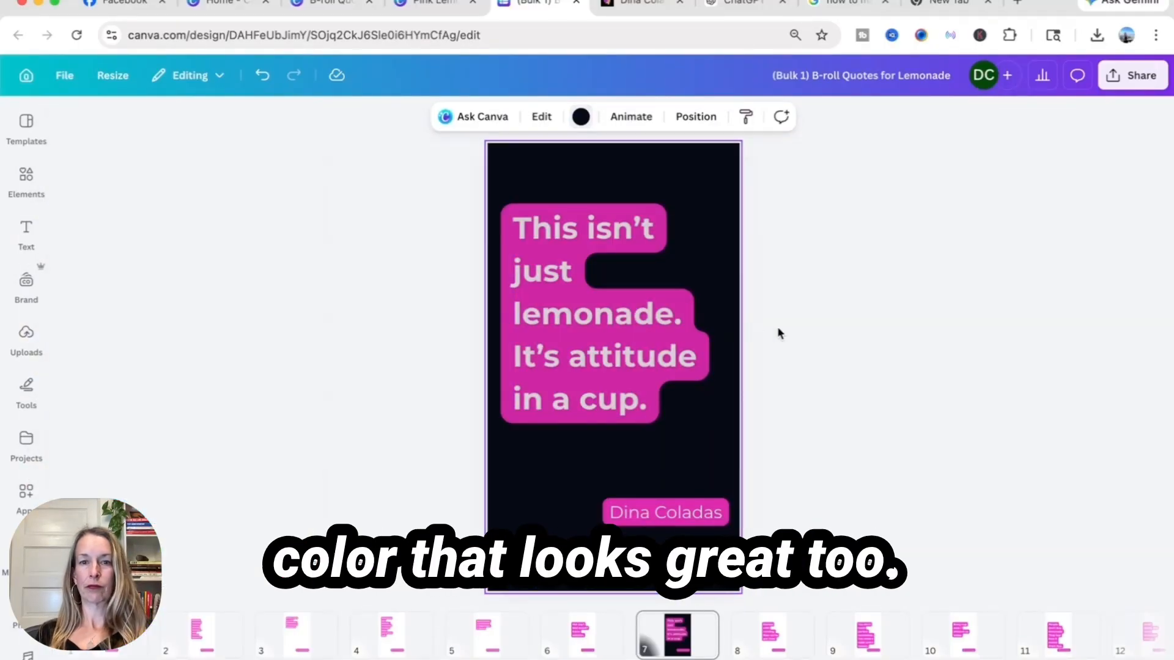
# - Set the transparency of page 7's quote text box to 100
pyautogui.rightClick(597, 241)
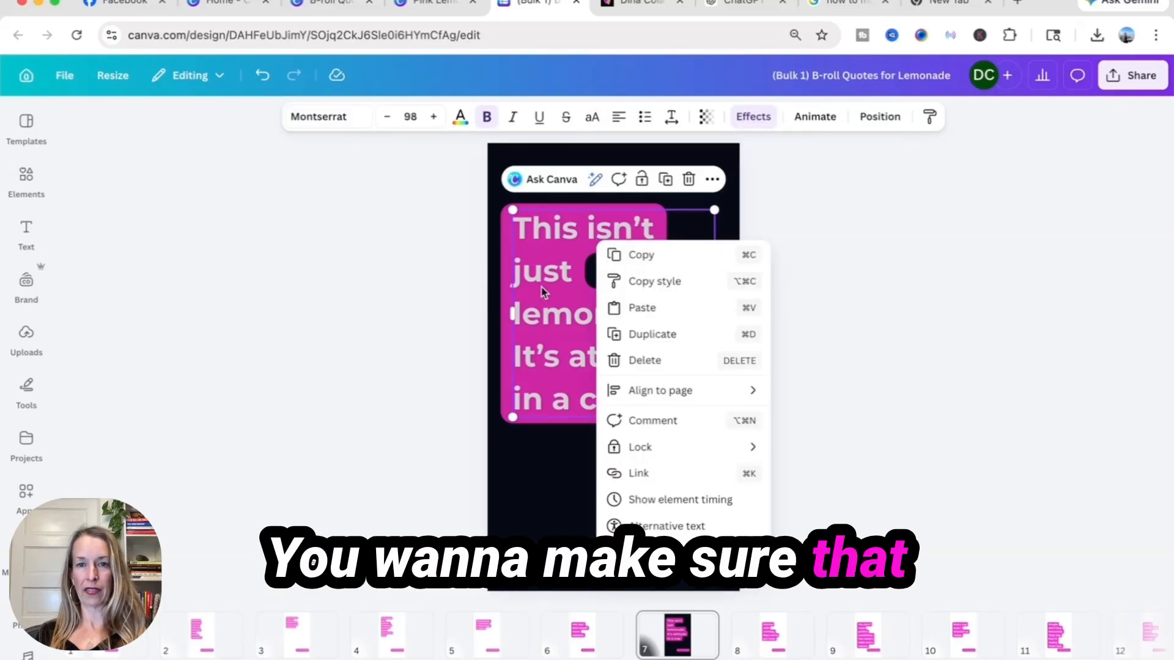
pyautogui.click(706, 117)
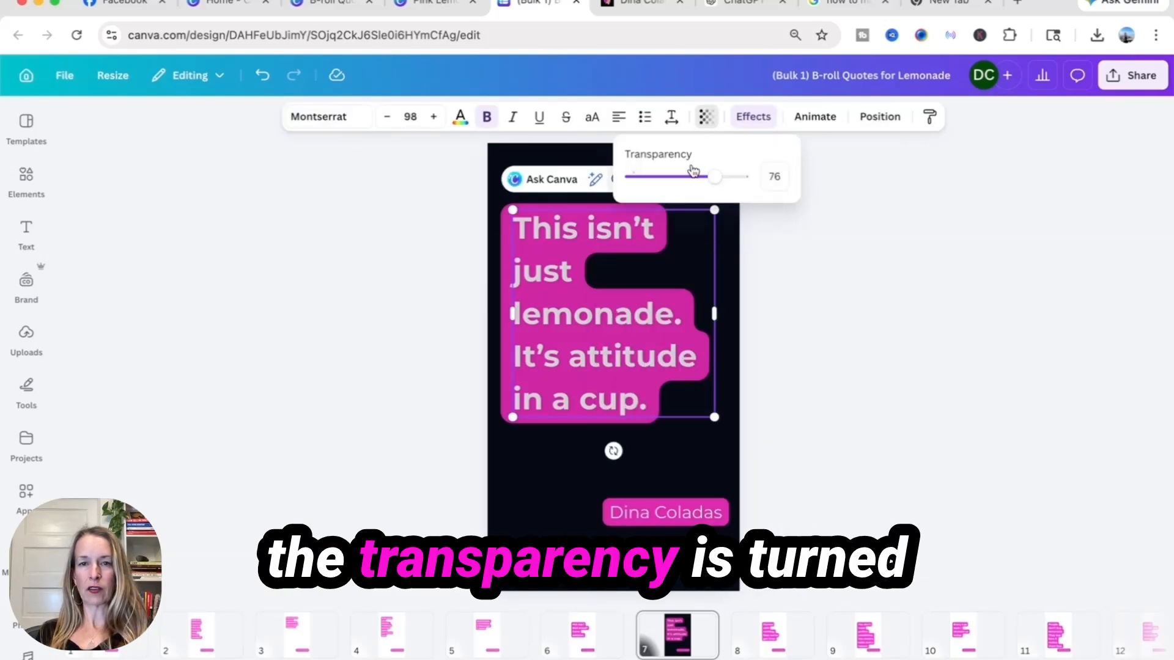
pyautogui.moveTo(697, 176); pyautogui.dragTo(768, 185)
pyautogui.click(470, 275)
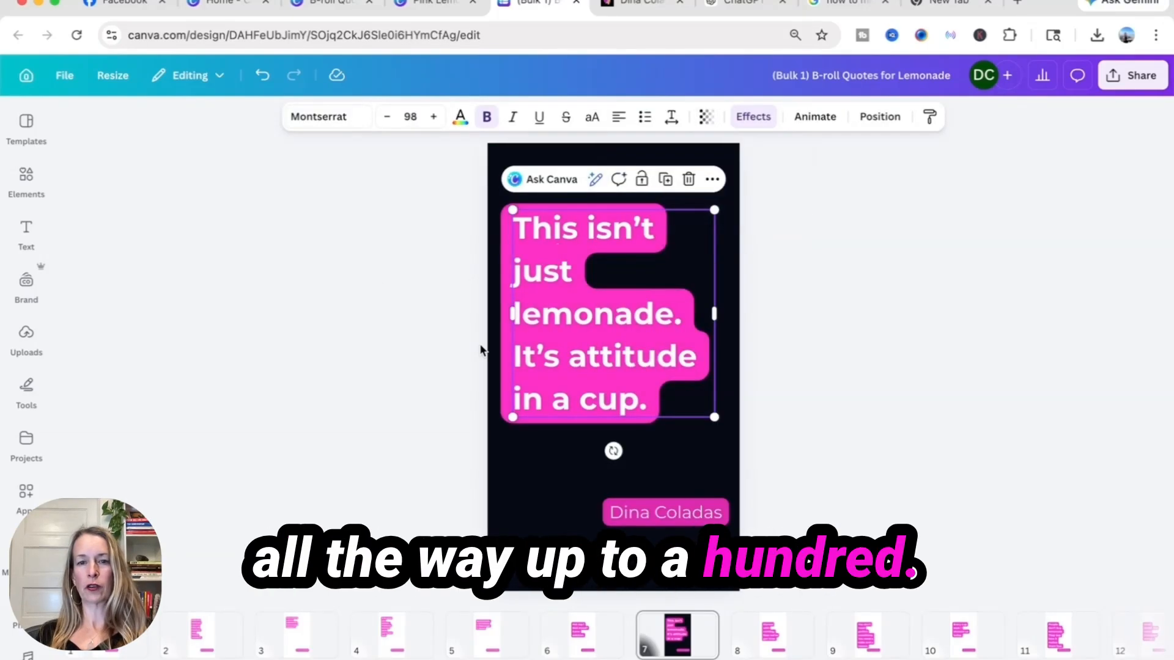
# - Set the transparency of the small name label on page 7 to 100 as well
pyautogui.click(631, 508)
pyautogui.click(707, 117)
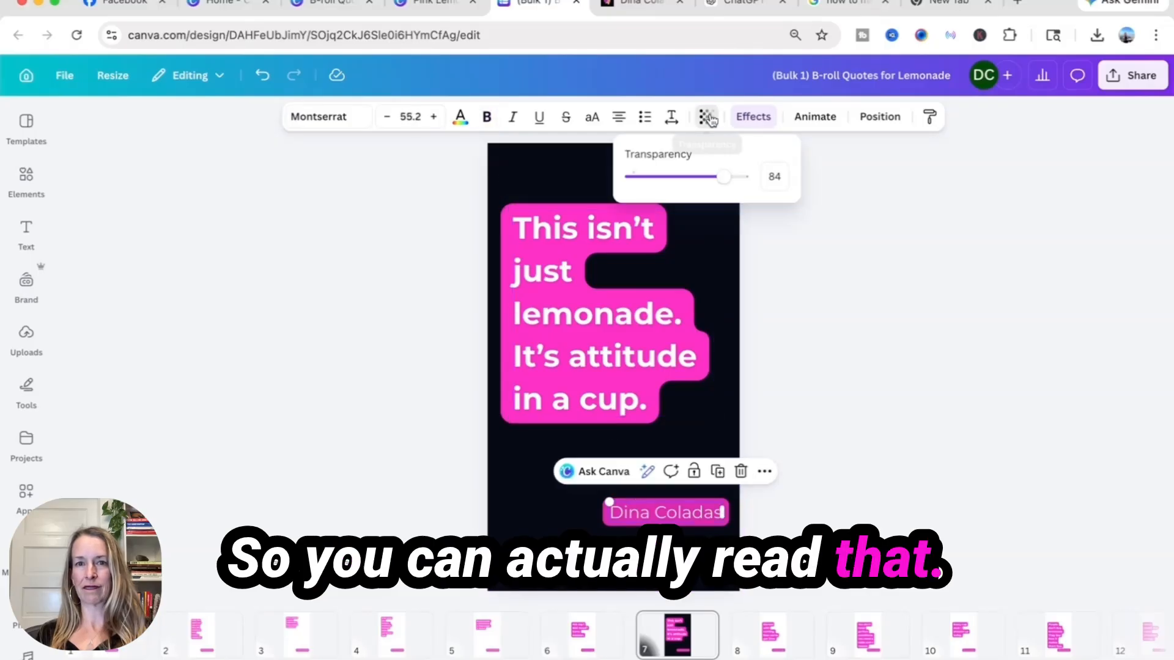
pyautogui.moveTo(718, 176); pyautogui.dragTo(764, 178)
pyautogui.click(319, 271)
pyautogui.click(381, 333)
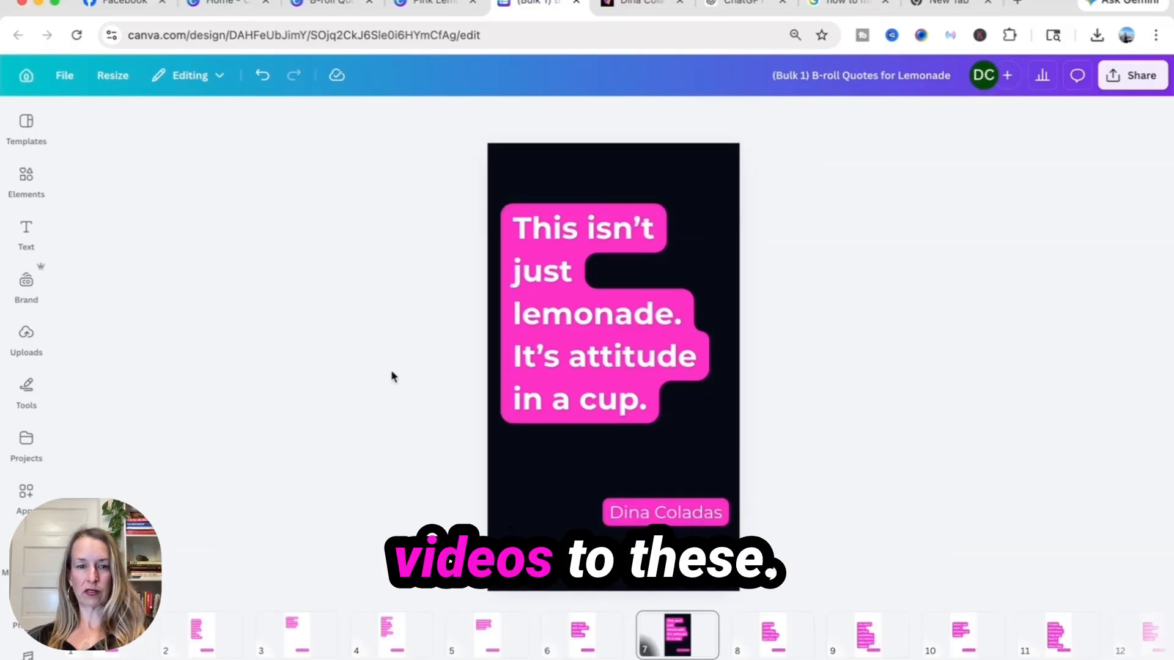
# - Add the uploaded video of lemonade supplies beside the van to page 1 and enlarge it to cover the page
pyautogui.click(145, 652)
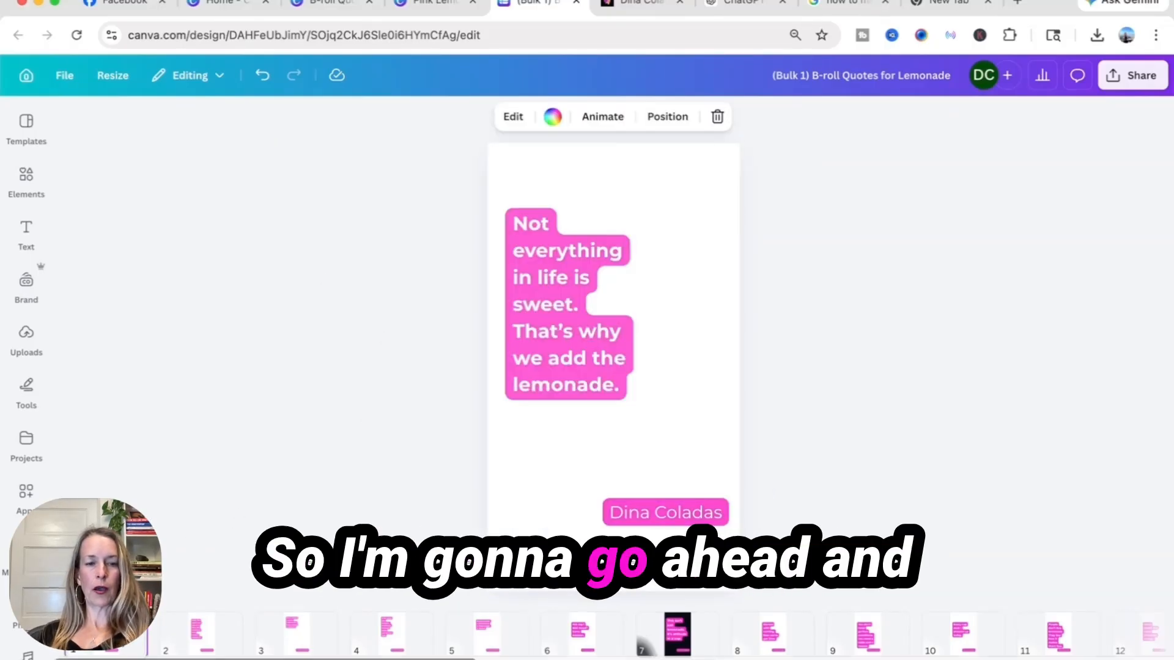
pyautogui.click(612, 459)
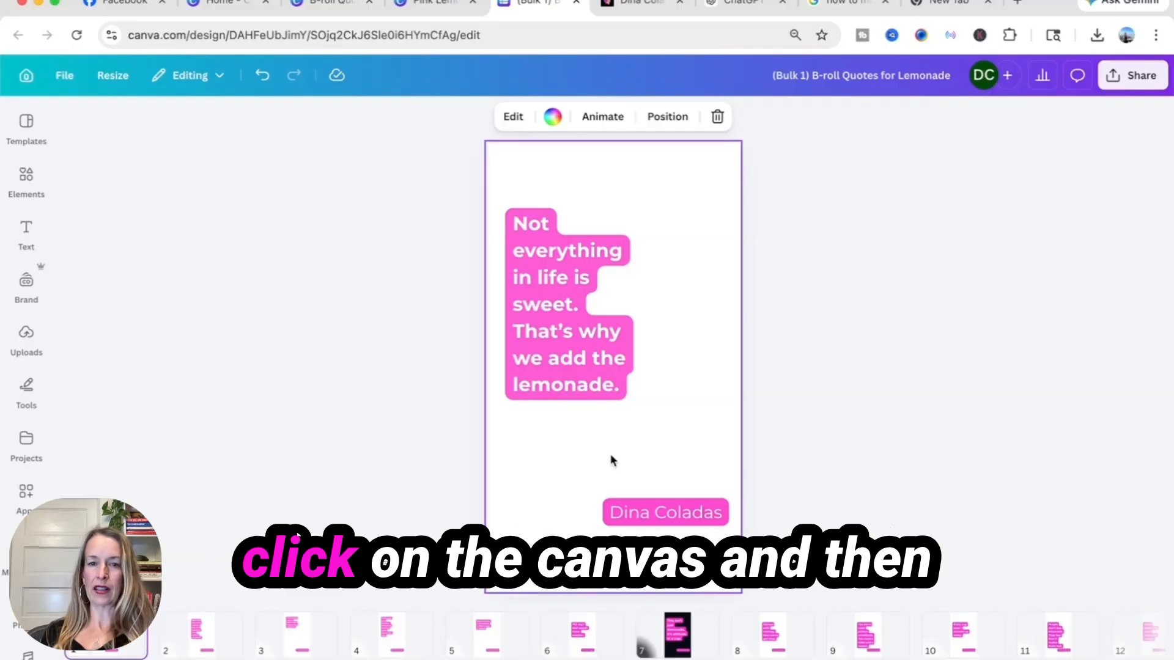
pyautogui.click(27, 335)
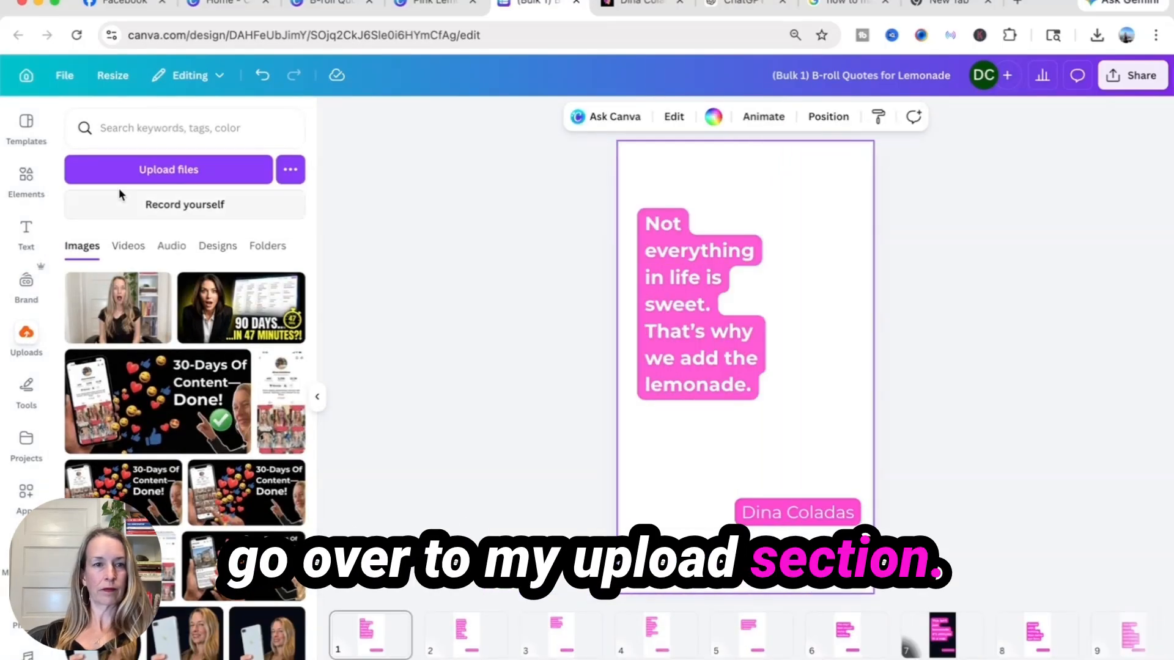
pyautogui.click(139, 252)
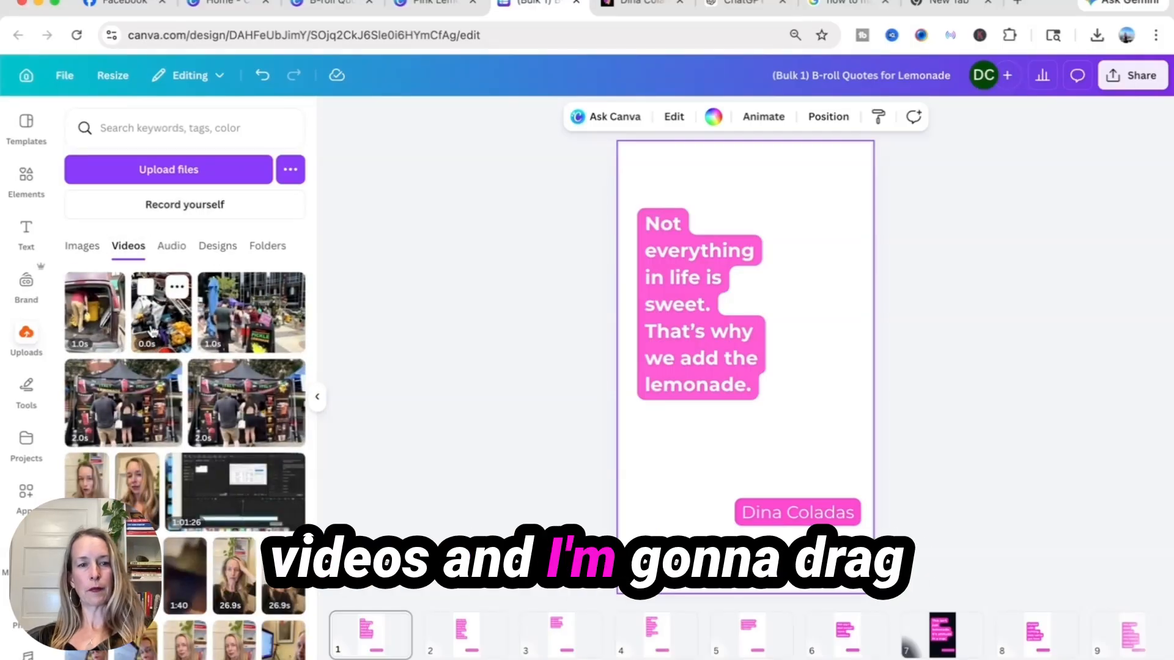
pyautogui.moveTo(161, 312); pyautogui.dragTo(697, 308)
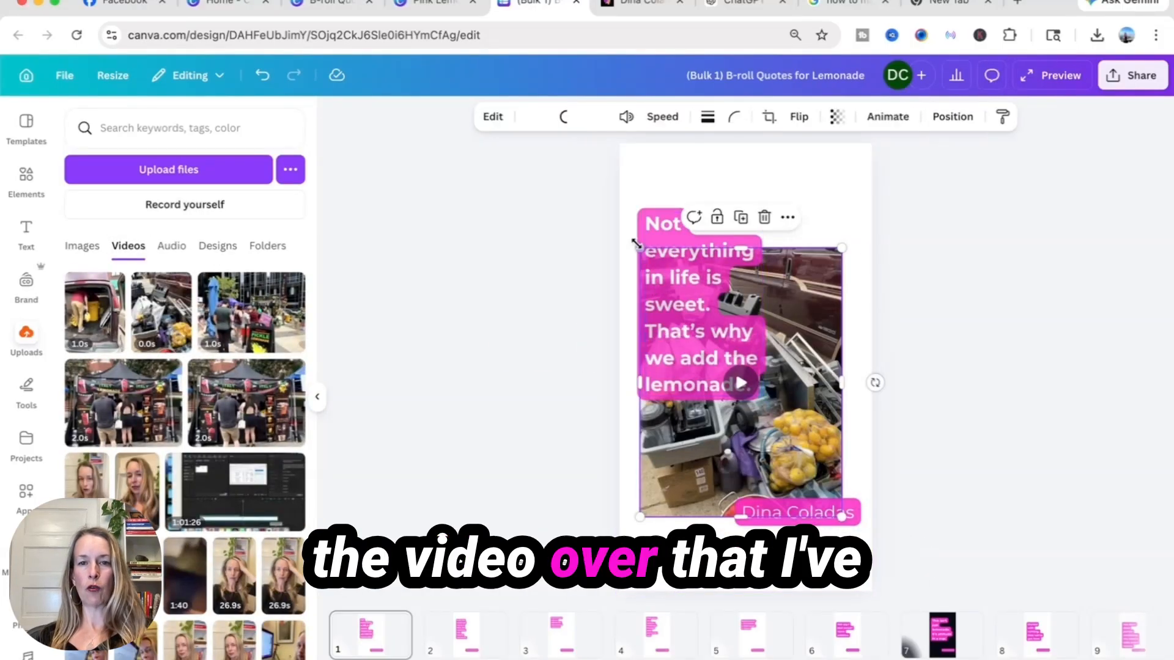
pyautogui.moveTo(641, 243); pyautogui.dragTo(604, 121)
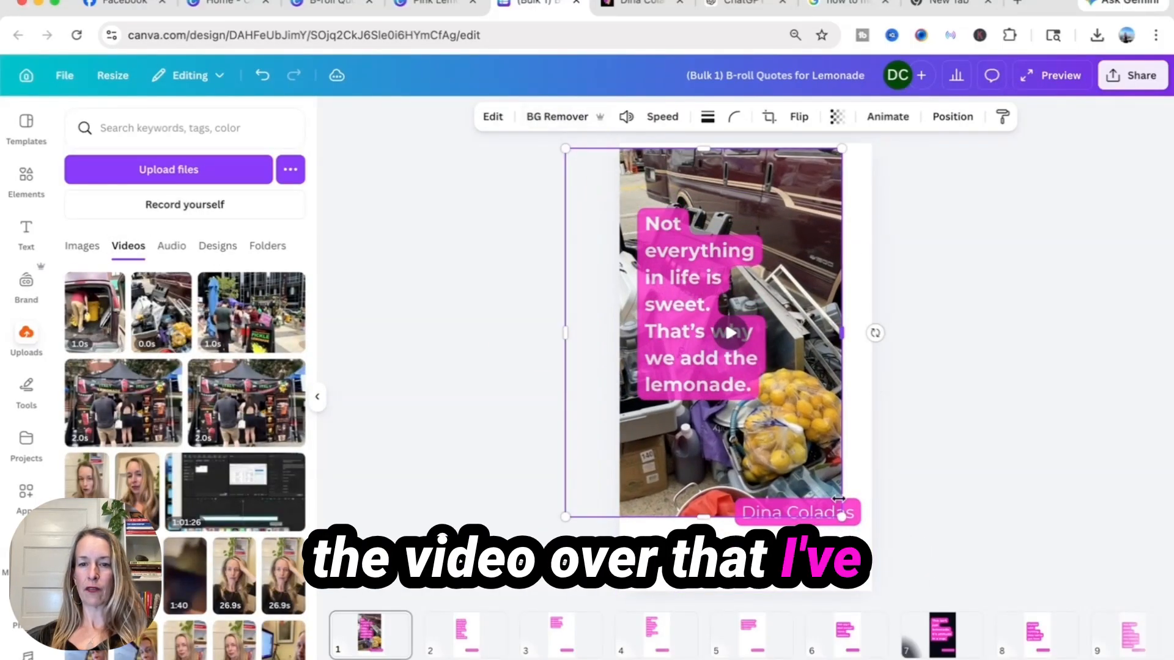
pyautogui.moveTo(841, 516); pyautogui.dragTo(912, 610)
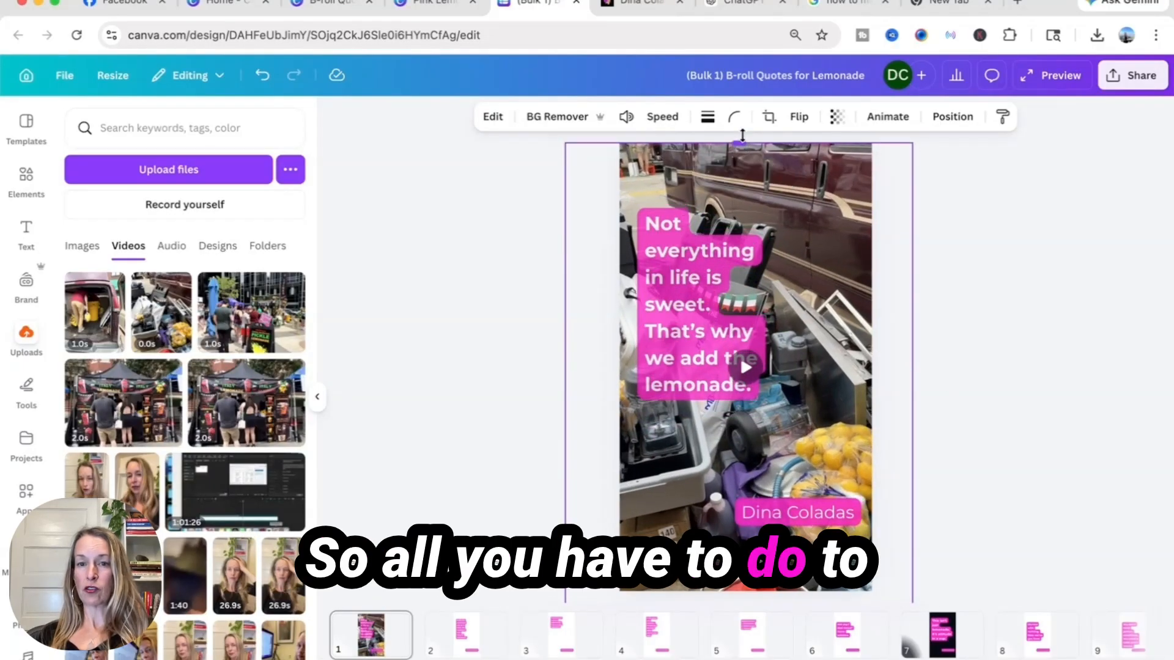
pyautogui.click(423, 272)
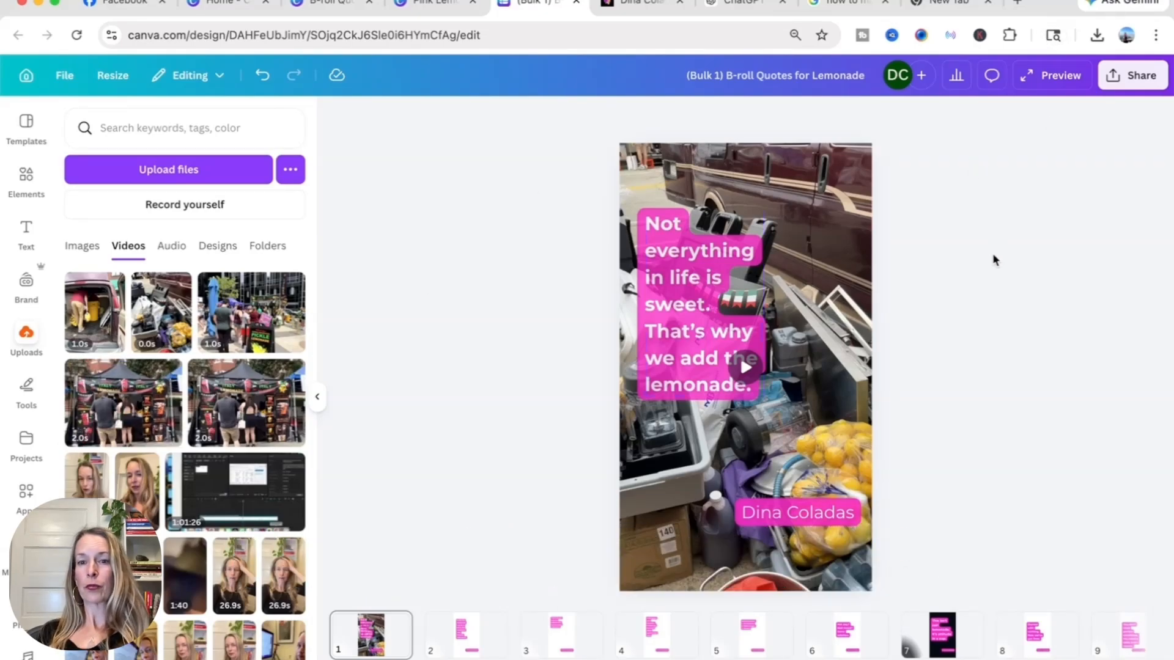
# - Try the downloaded black B-roll shot list image on page 1 at a larger size and delete it from the page
pyautogui.click(1098, 38)
pyautogui.moveTo(964, 123); pyautogui.dragTo(707, 531)
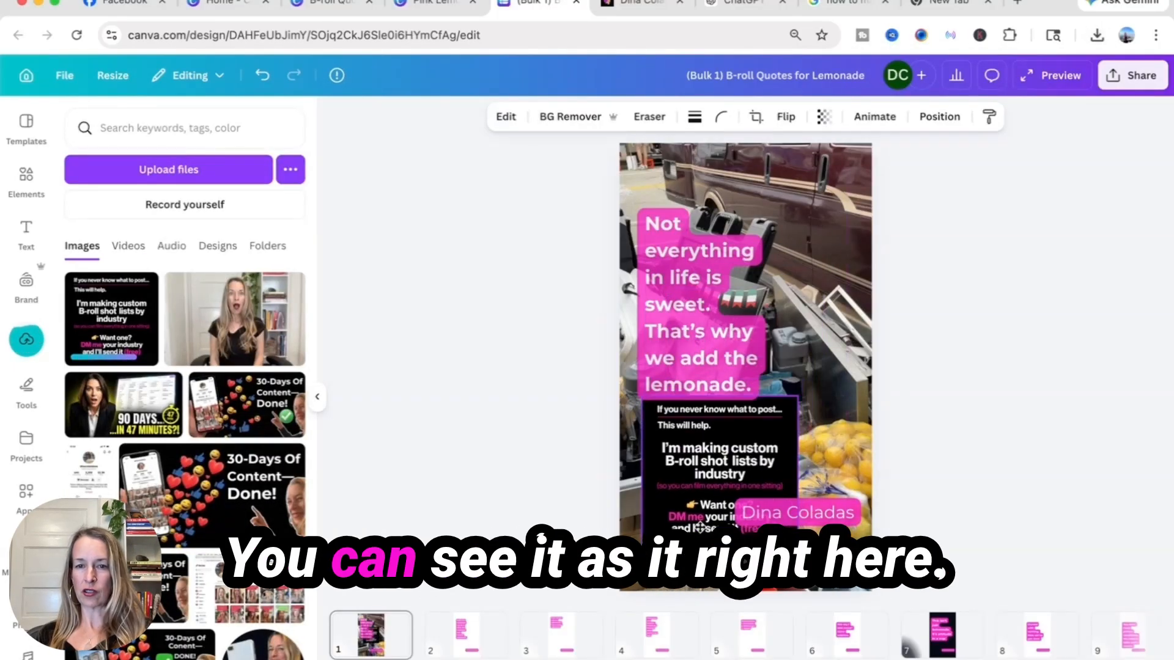
pyautogui.moveTo(642, 397); pyautogui.dragTo(500, 271)
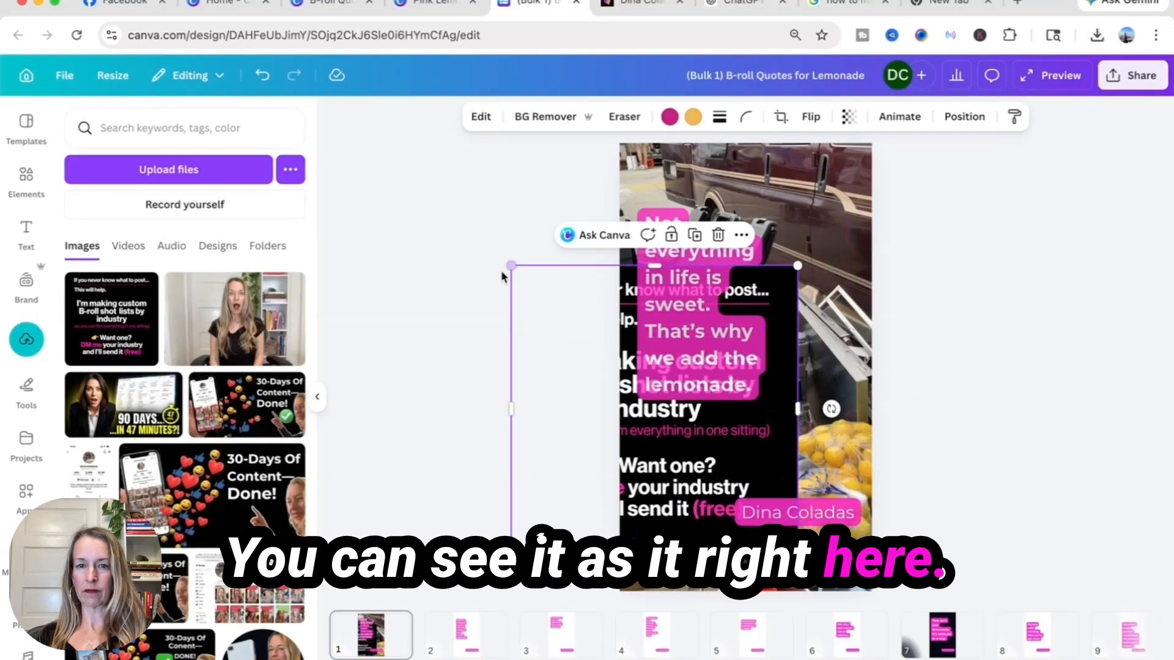
pyautogui.press('Delete')
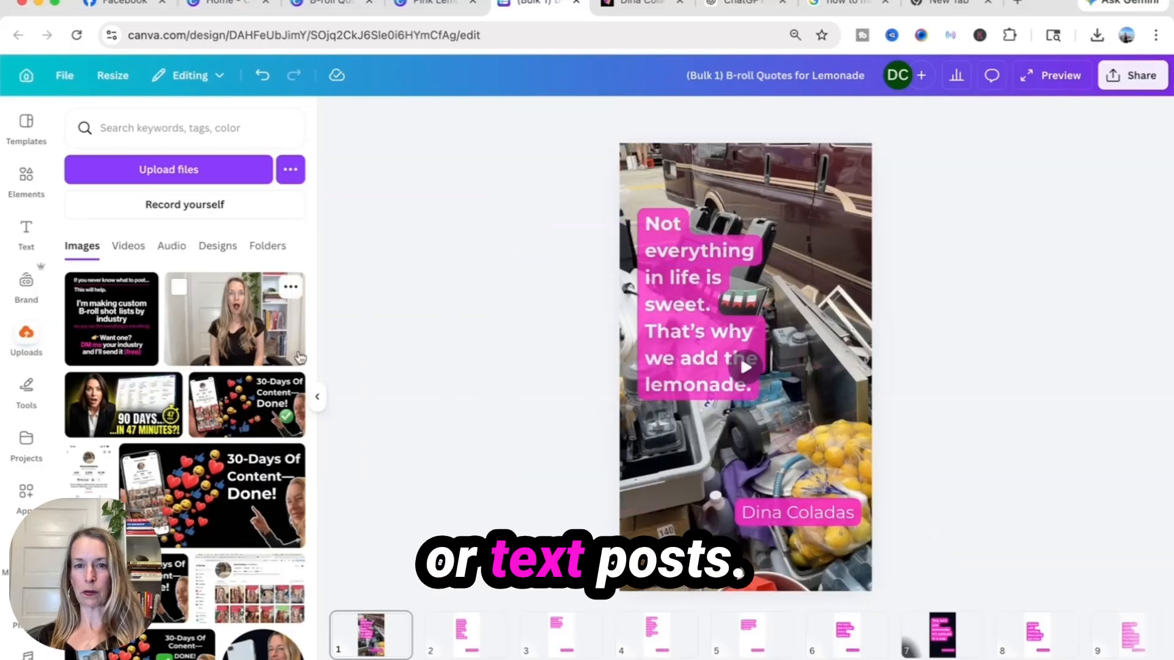
# - Set the transparency of both the quote and the small name label on page 1 to 100
pyautogui.click(658, 316)
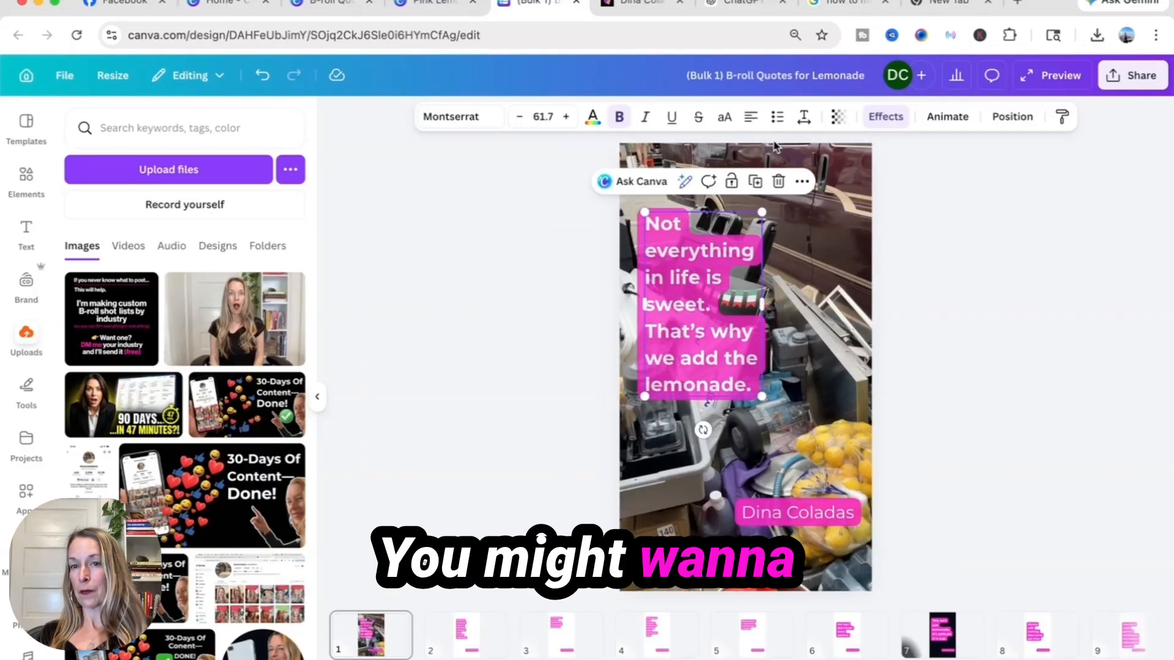
pyautogui.click(837, 116)
pyautogui.moveTo(846, 173); pyautogui.dragTo(880, 176)
pyautogui.press('Escape')
pyautogui.click(775, 511)
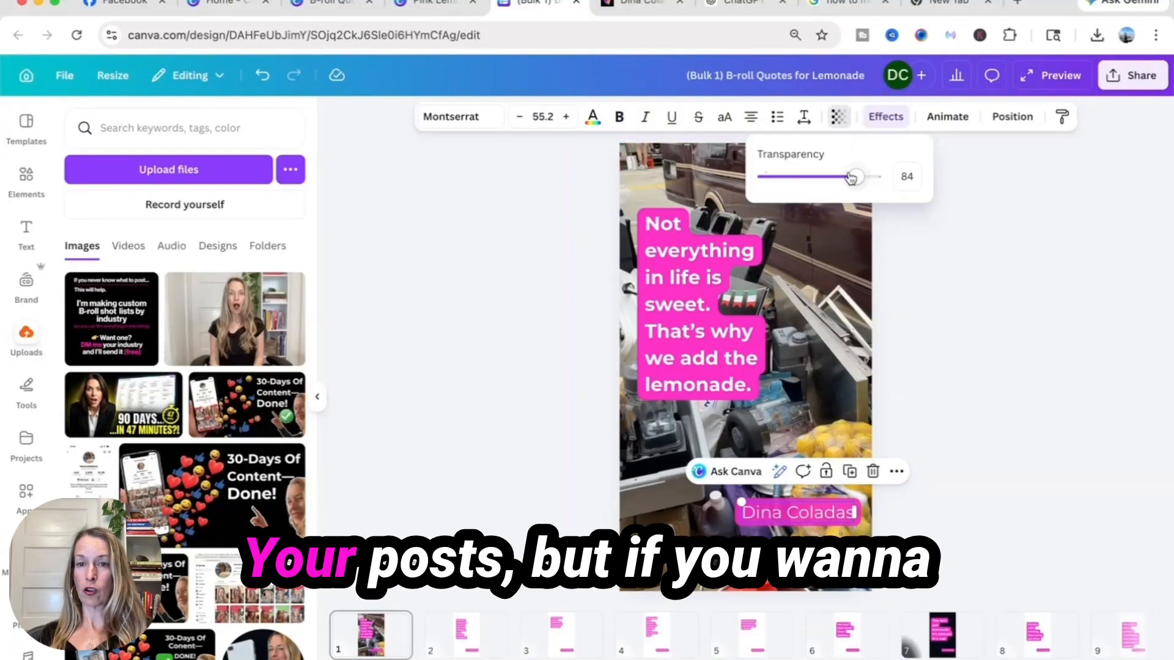
pyautogui.moveTo(856, 177); pyautogui.dragTo(948, 204)
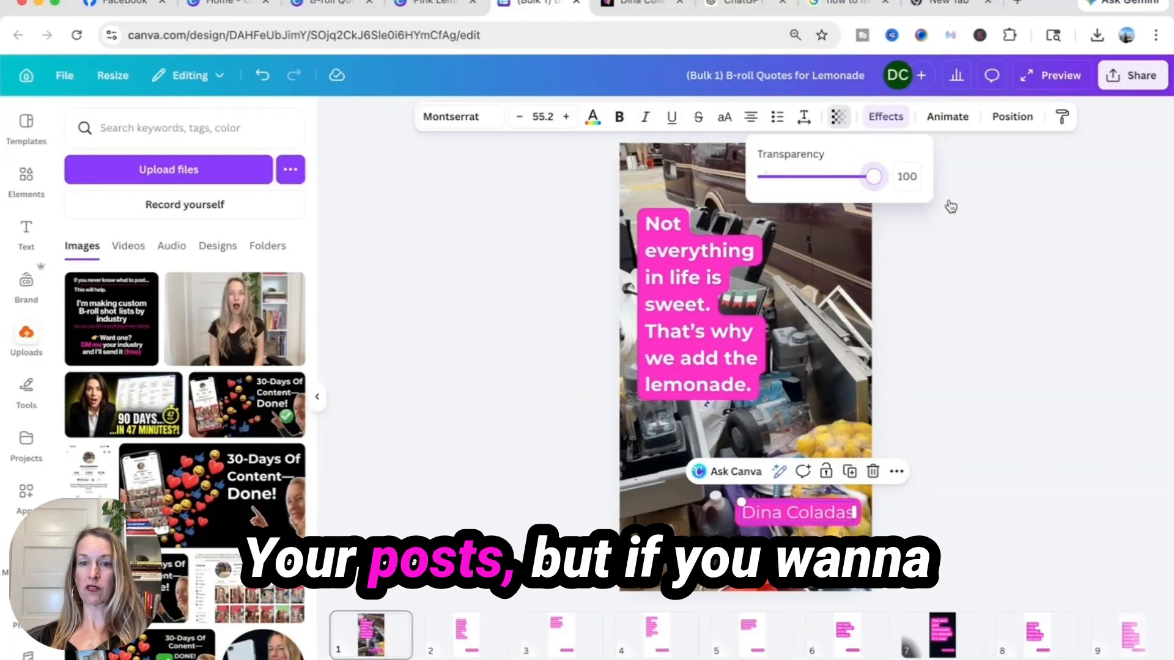
# - Move page 1's quote text box slightly higher over the video
pyautogui.click(648, 305)
pyautogui.moveTo(648, 306); pyautogui.dragTo(657, 292)
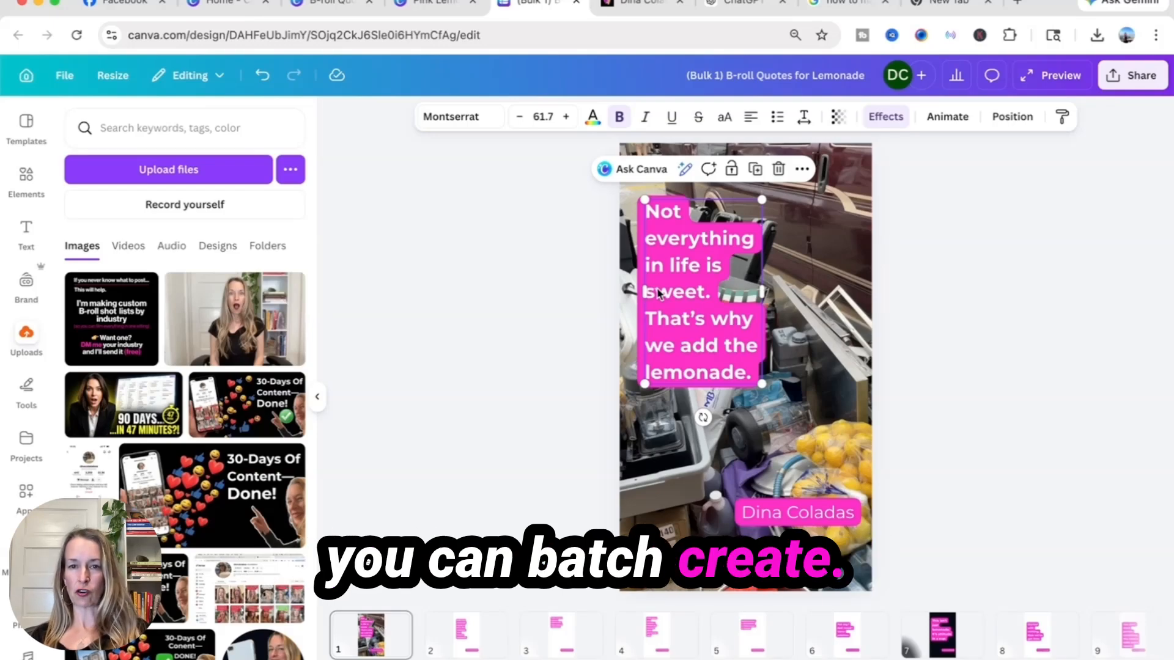
pyautogui.click(470, 392)
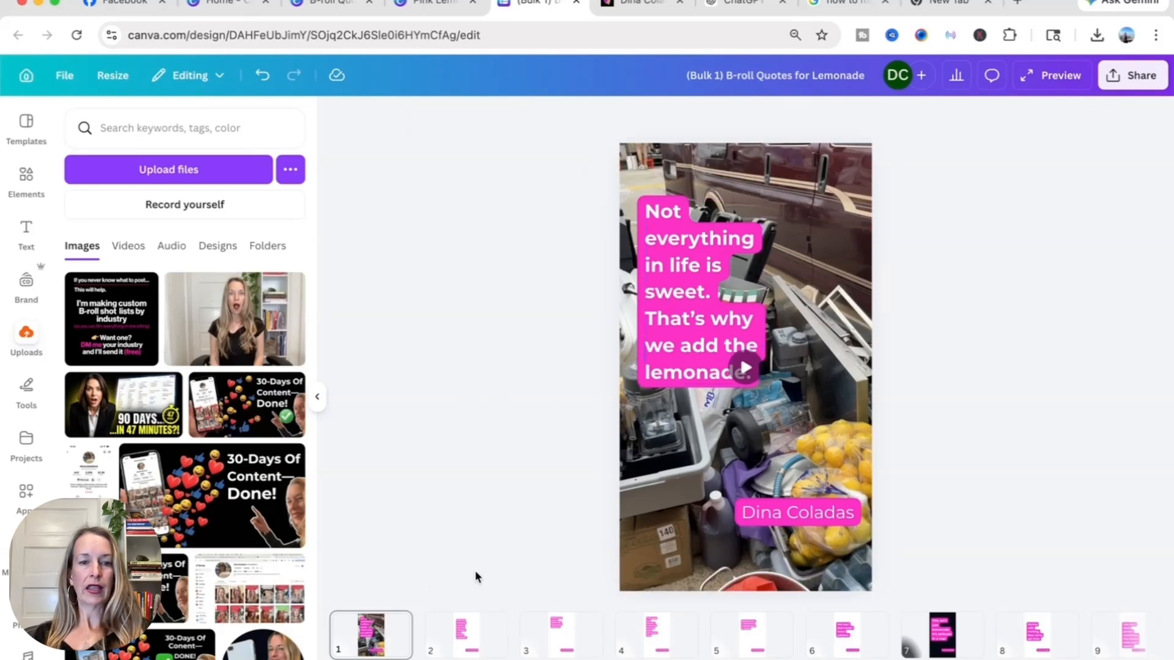
# - Add the uploaded 1.0-second video of the open van to page 2 and enlarge it to fill the page behind the quote
pyautogui.click(470, 634)
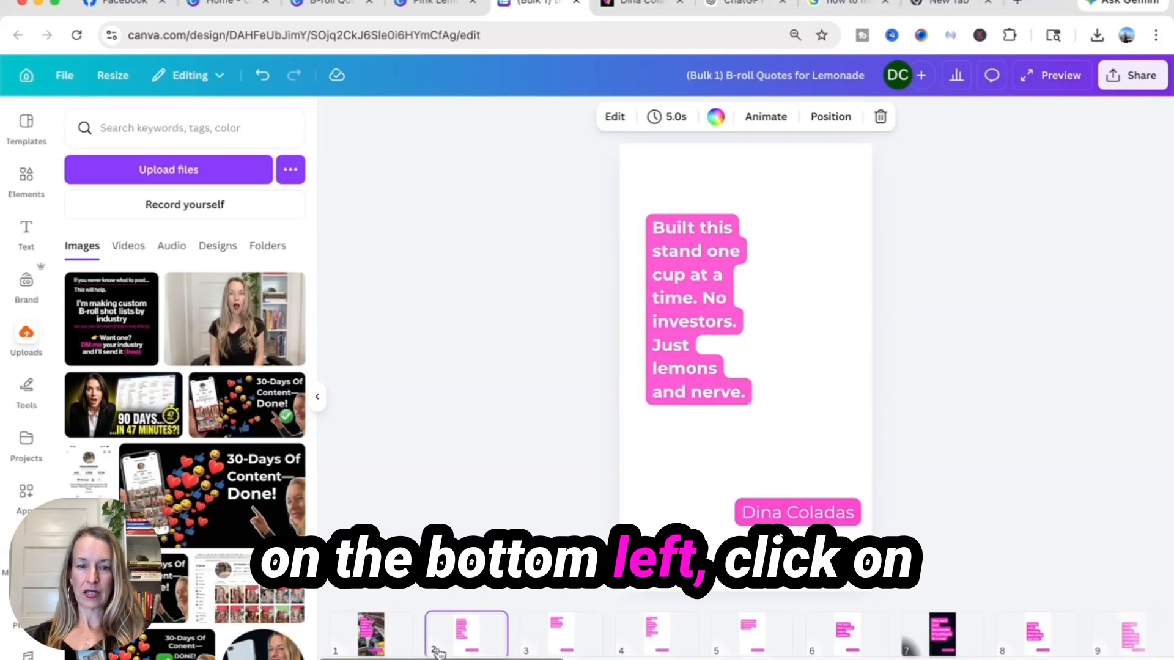
pyautogui.scroll(-2, 246, 458)
pyautogui.scroll(2, 242, 428)
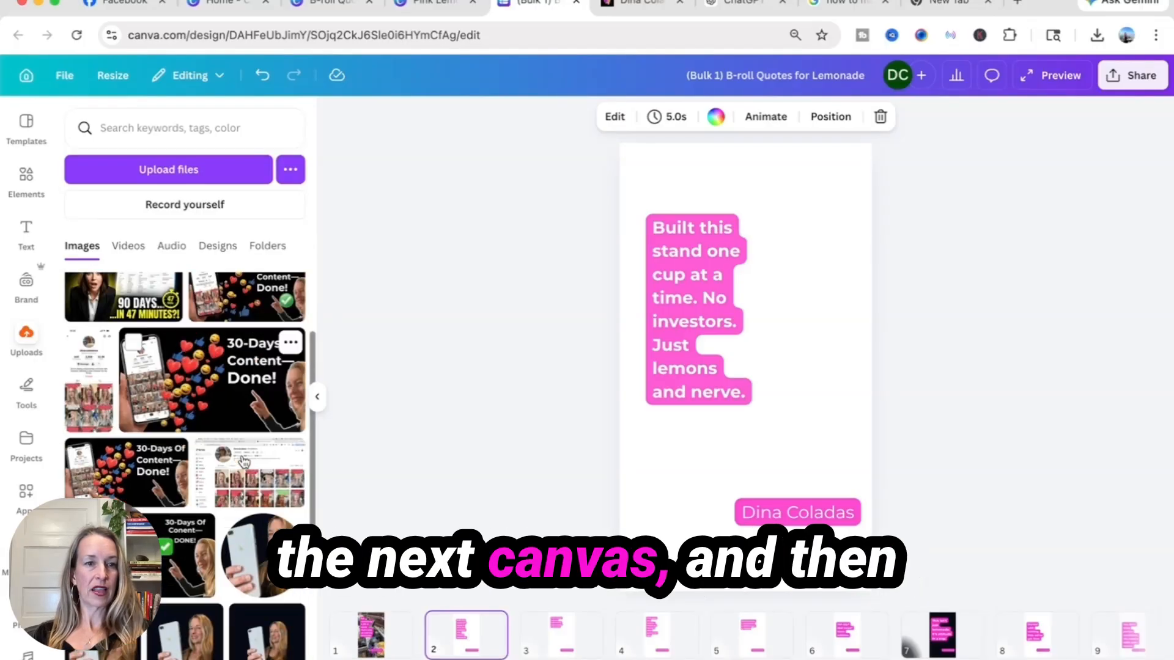
pyautogui.click(128, 246)
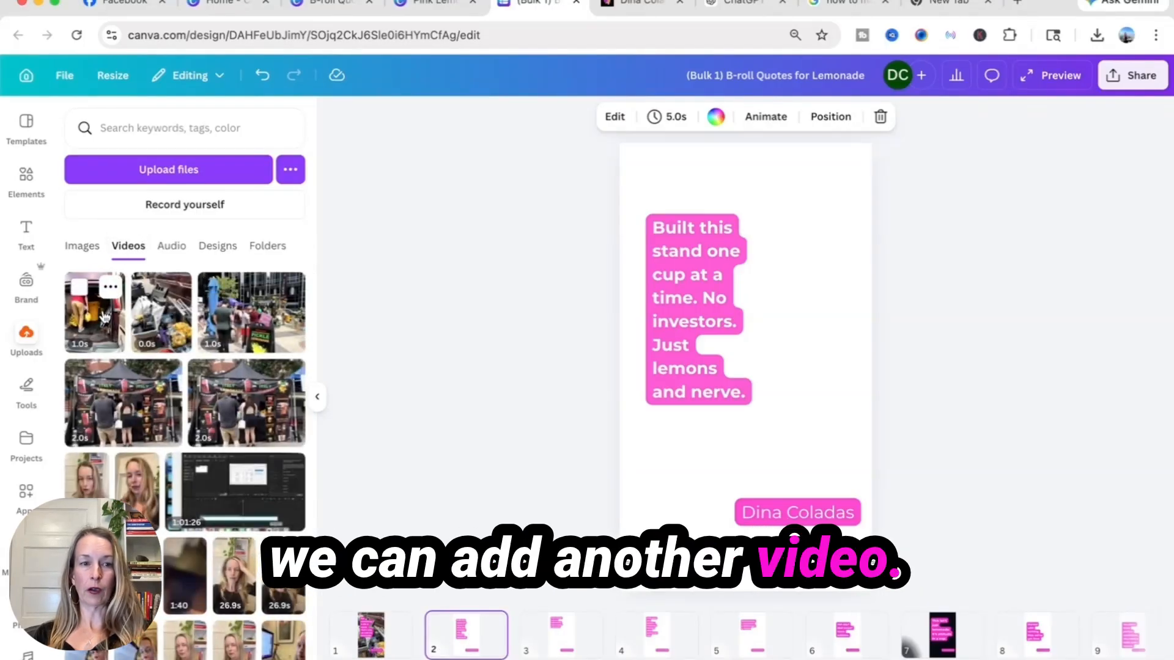
pyautogui.moveTo(85, 294); pyautogui.dragTo(654, 318)
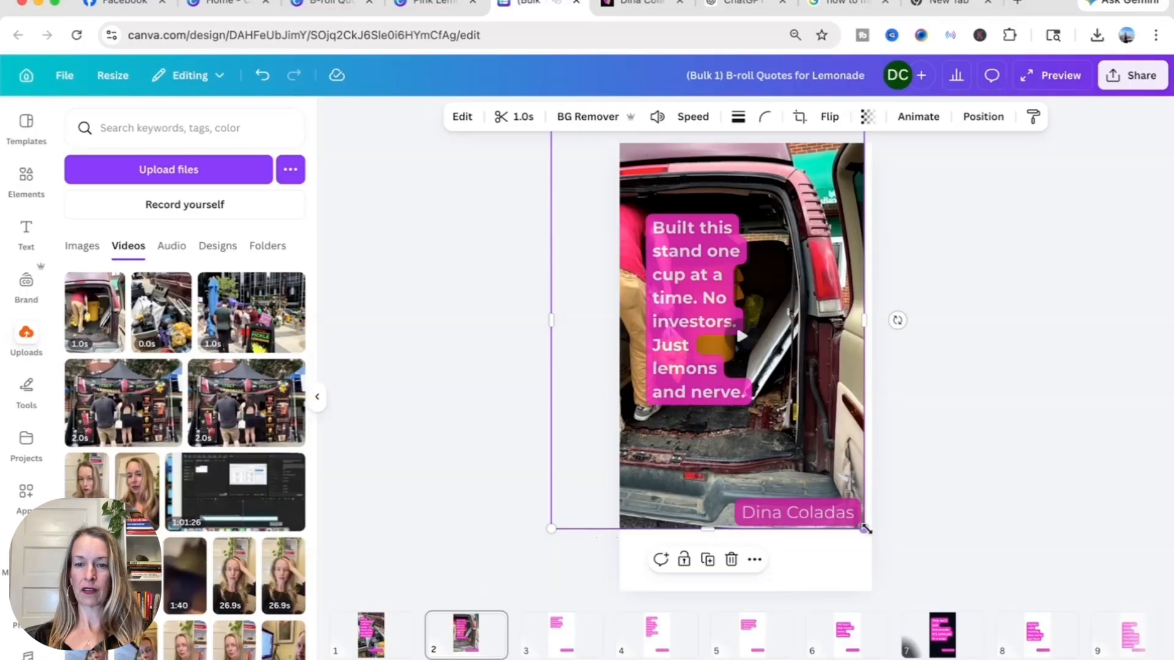
pyautogui.moveTo(864, 528); pyautogui.dragTo(916, 596)
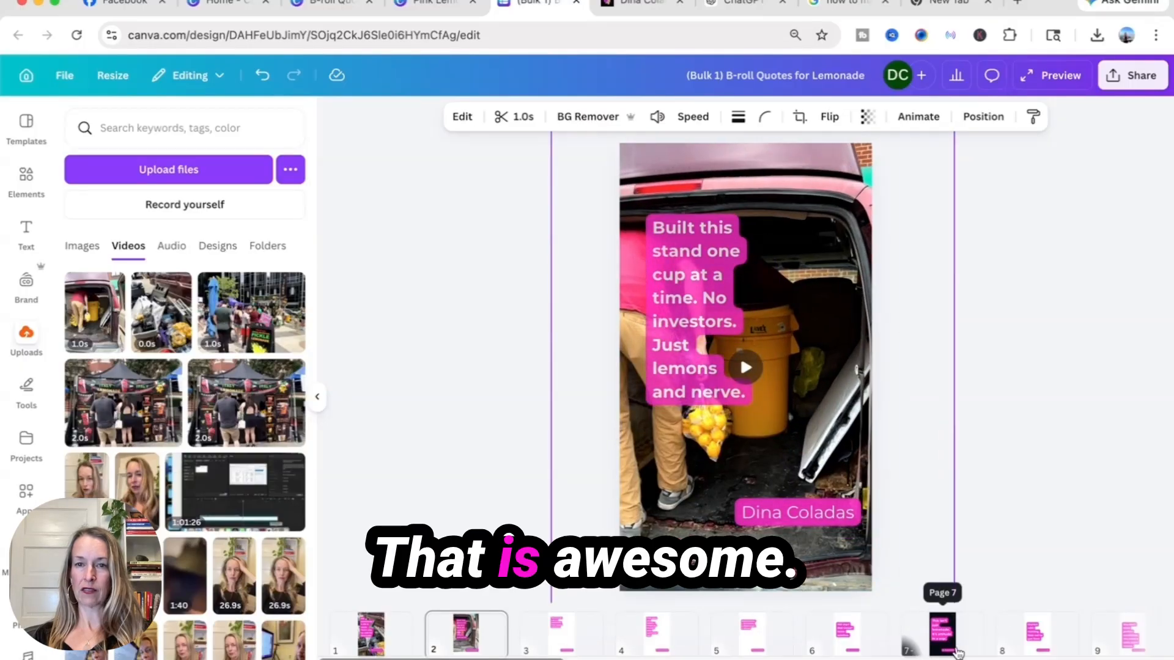
# - Make page 2's quote and small name label fully opaque by adjusting the transparency of each
pyautogui.click(726, 280)
pyautogui.click(838, 116)
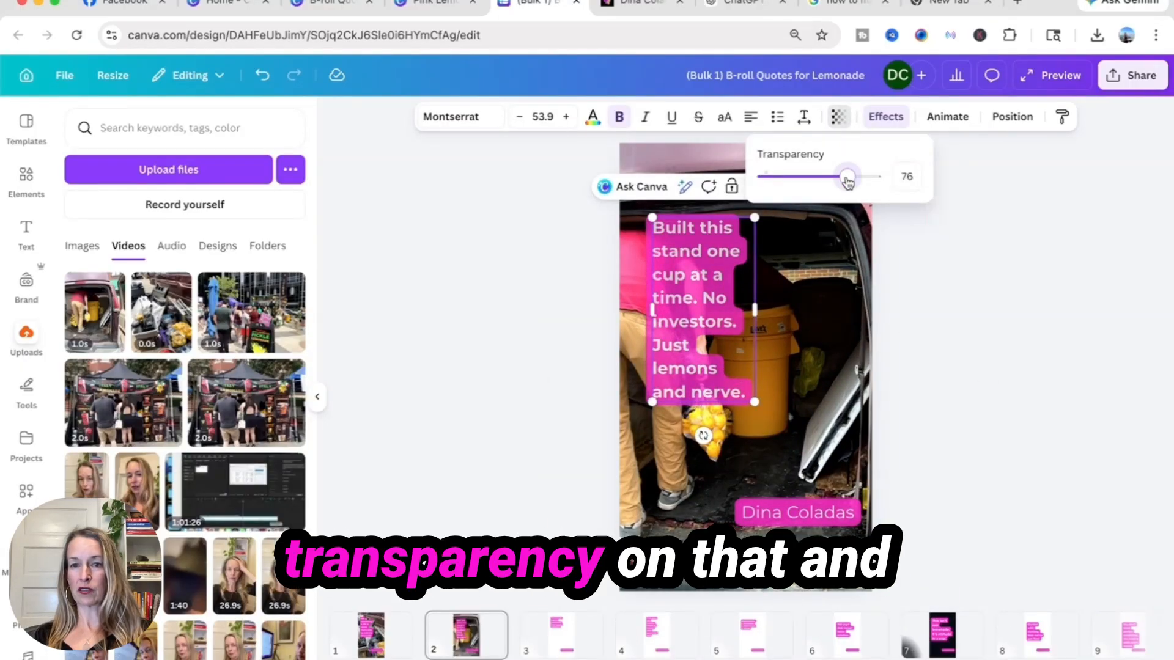
pyautogui.click(813, 512)
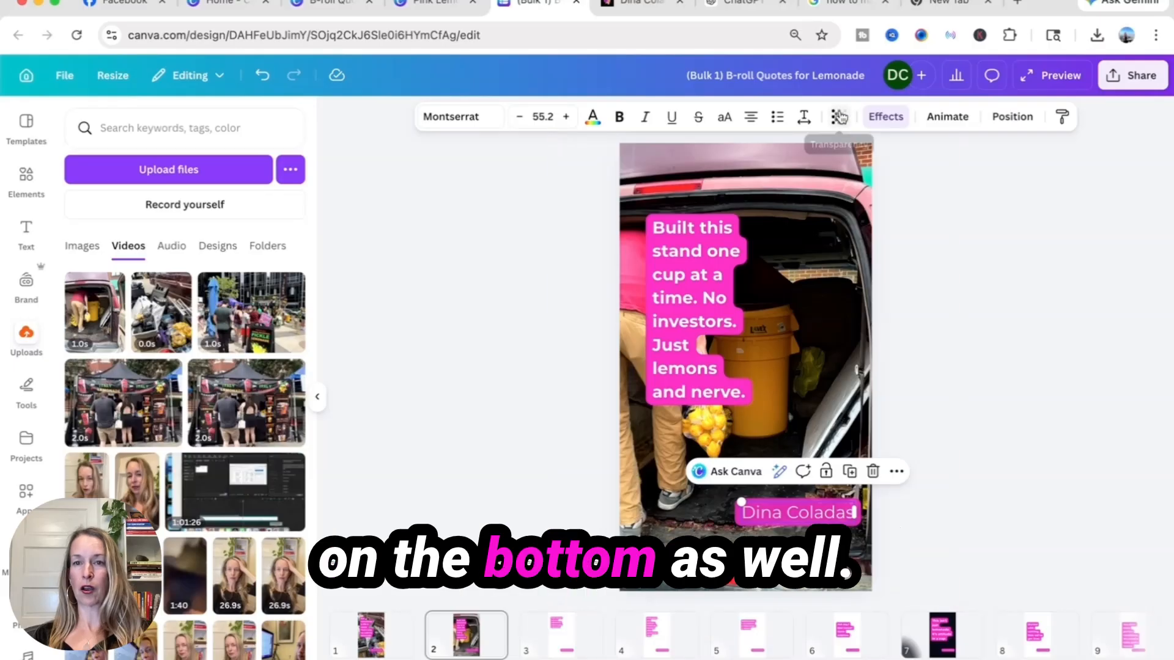
pyautogui.click(838, 116)
pyautogui.moveTo(879, 177); pyautogui.dragTo(856, 176)
pyautogui.click(479, 244)
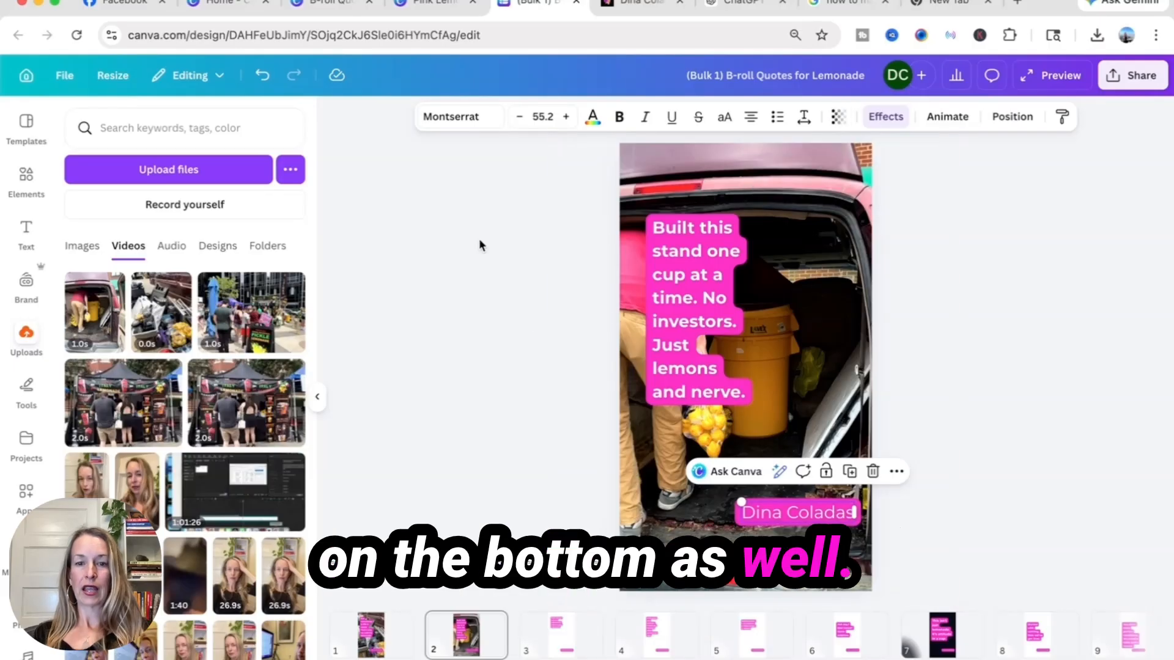
# - Add the uploaded selfie video of the woman to page 3 and enlarge it to cover the page behind the quote
pyautogui.click(560, 635)
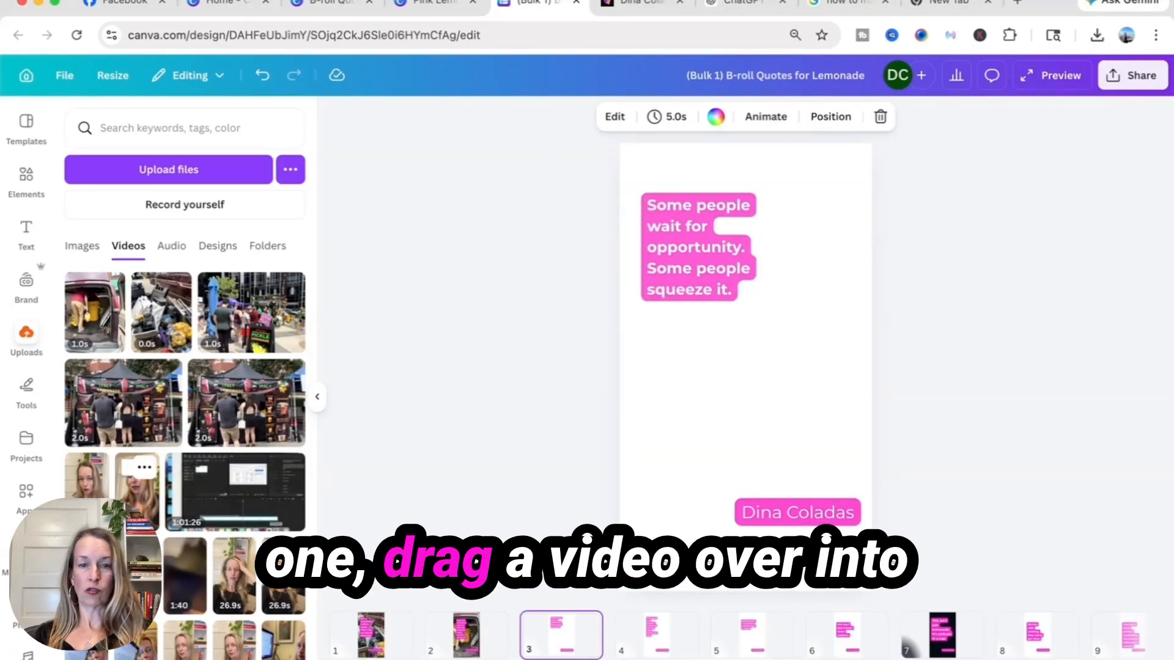
pyautogui.moveTo(137, 483); pyautogui.dragTo(592, 143)
pyautogui.moveTo(848, 144); pyautogui.dragTo(872, 101)
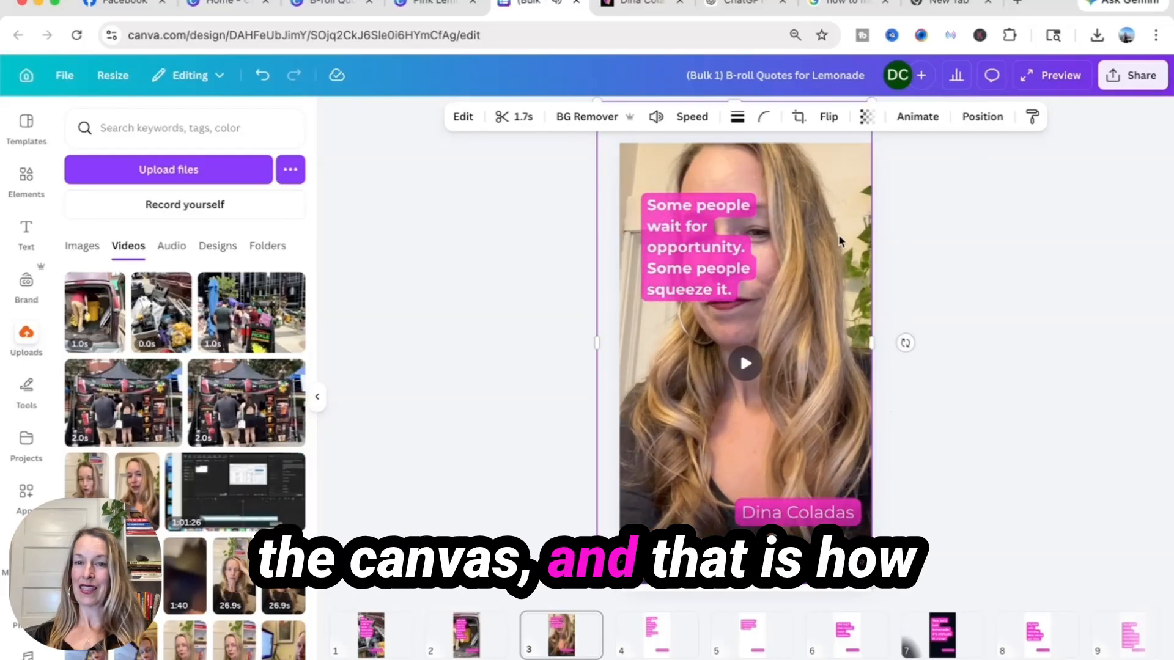
# - Narrow page 3's quote text box so its lines wrap beside the face in the video
pyautogui.click(689, 257)
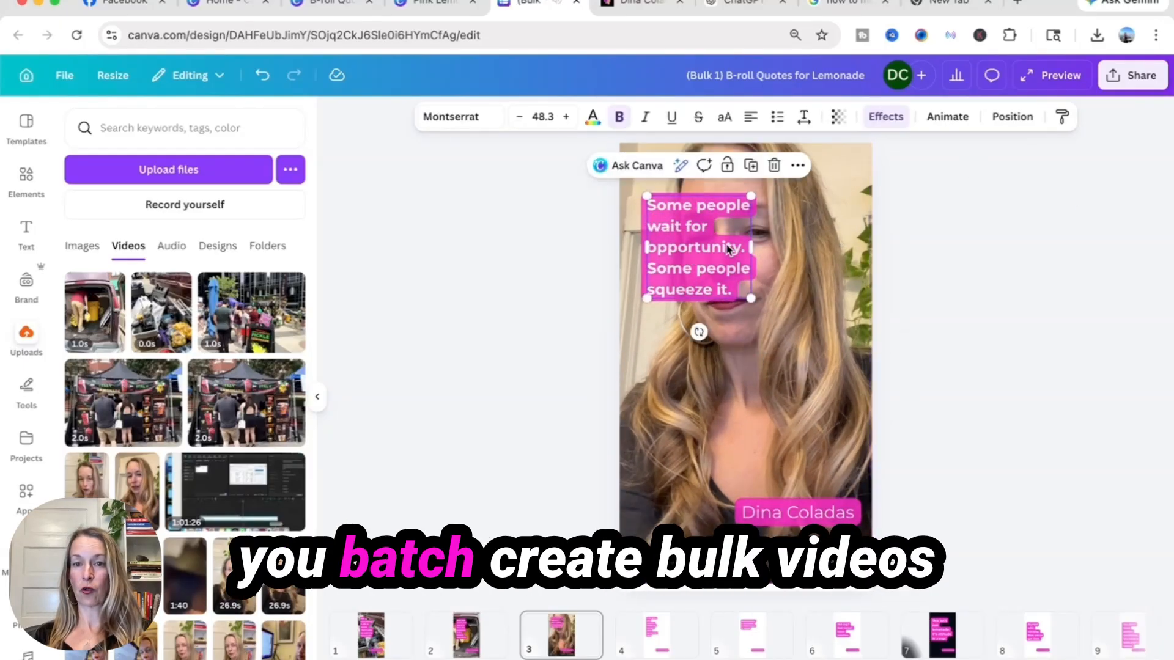
pyautogui.moveTo(751, 243); pyautogui.dragTo(711, 245)
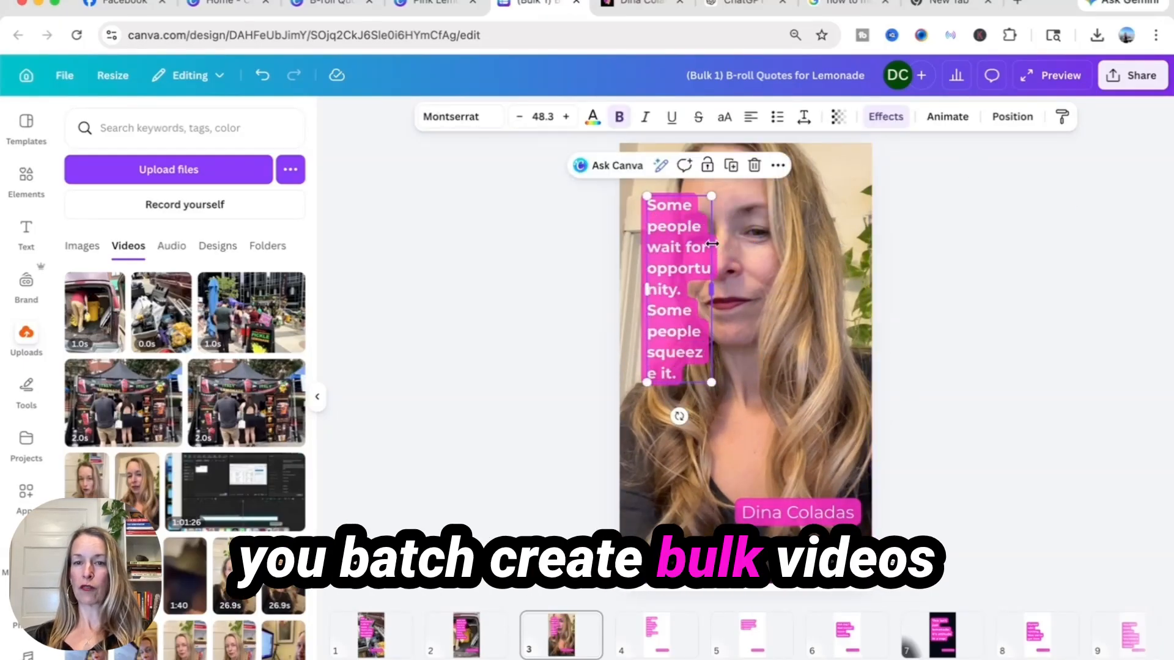
pyautogui.click(1099, 291)
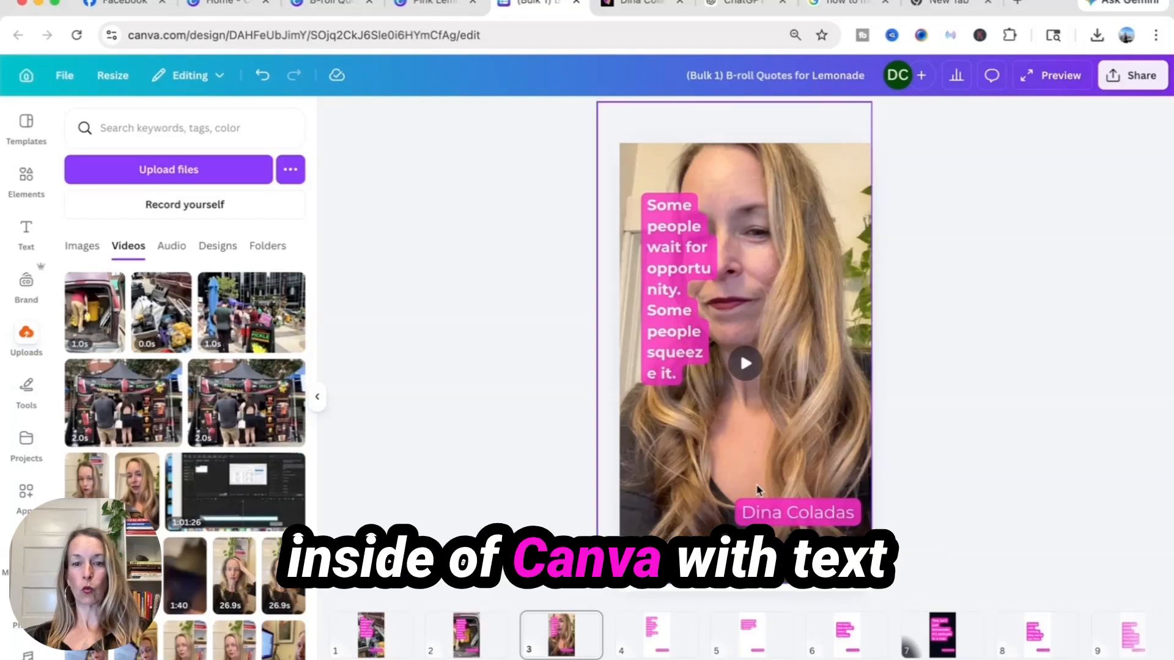
# - Return to page 1 and open the download settings for the design
pyautogui.click(678, 630)
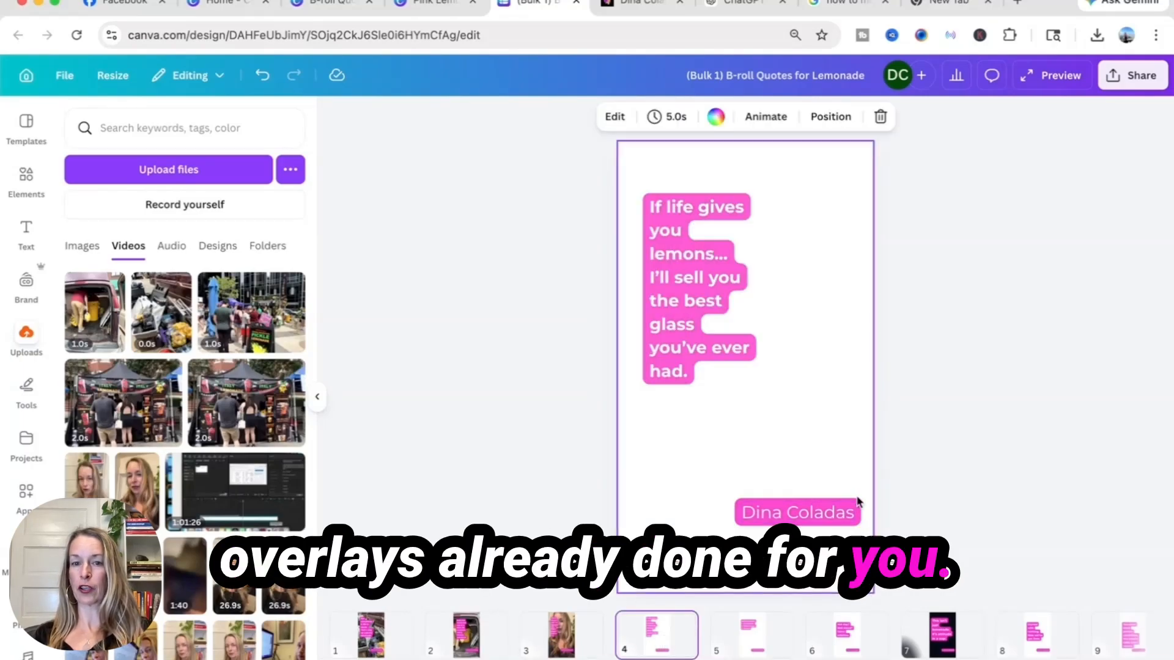
pyautogui.click(378, 626)
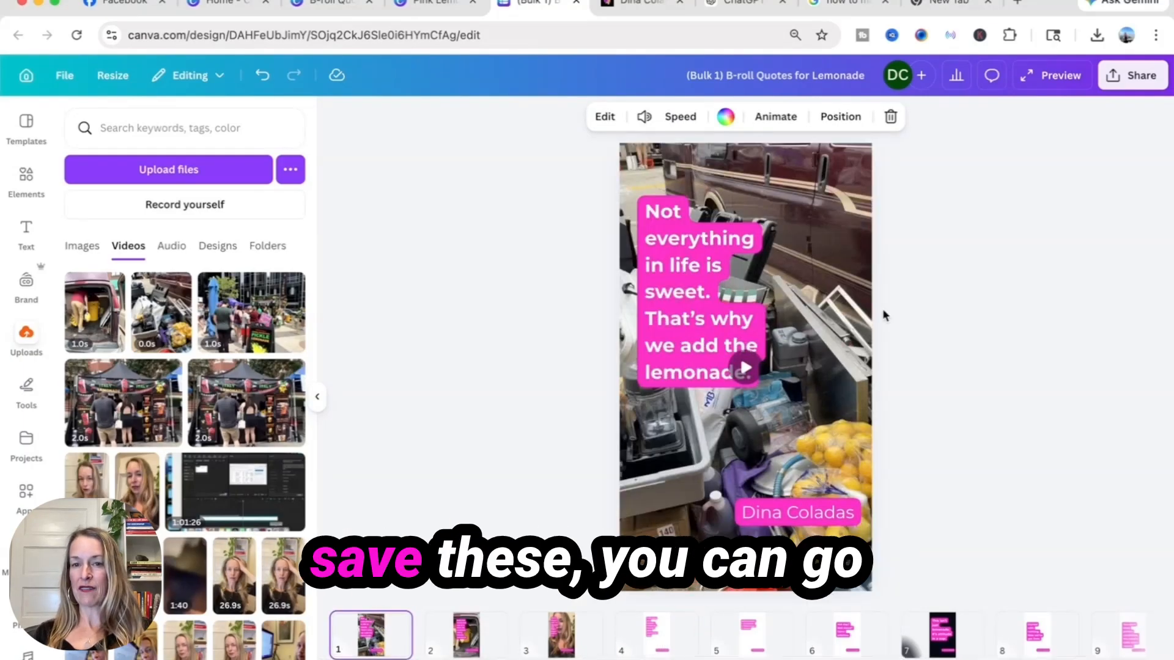
pyautogui.click(1132, 75)
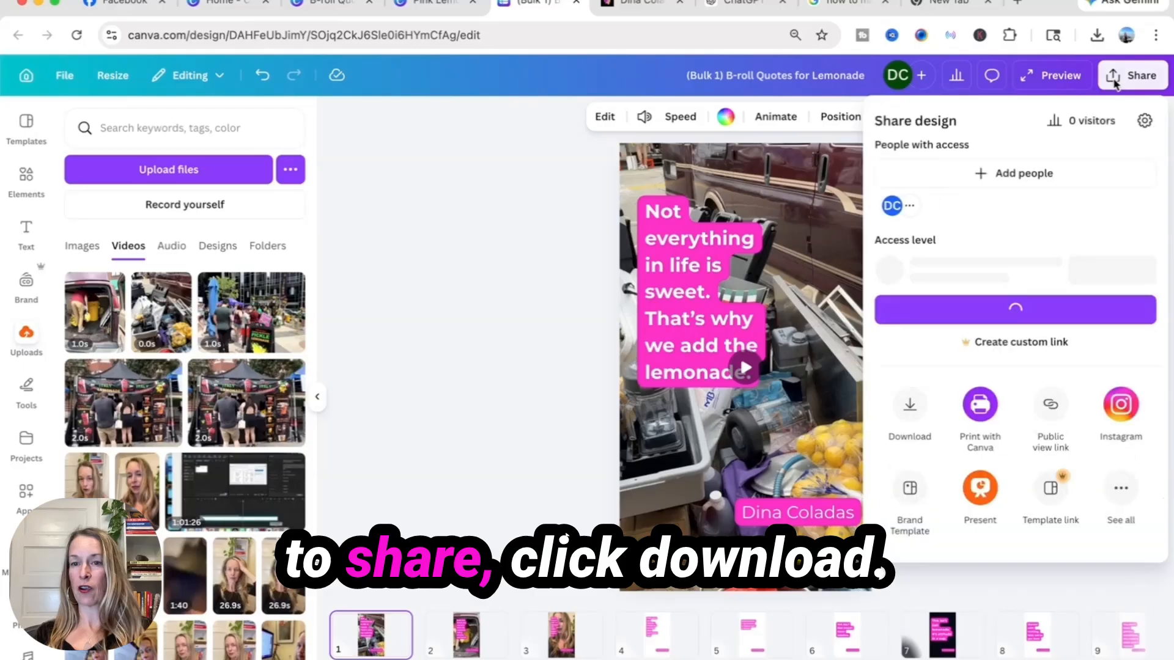
pyautogui.click(905, 408)
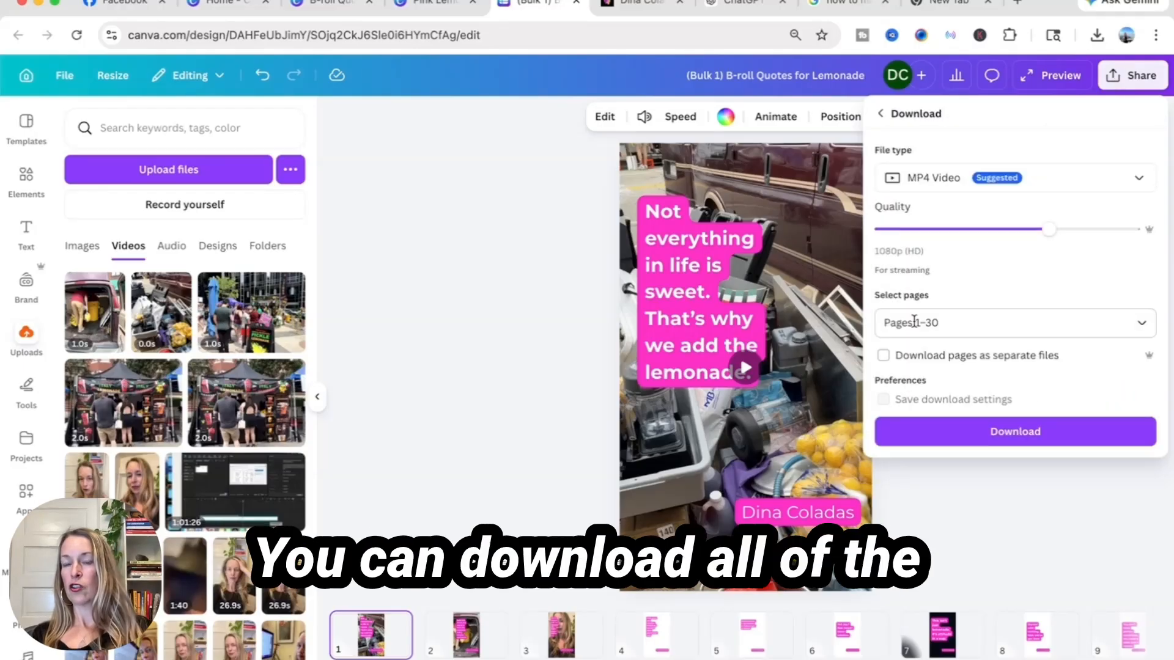